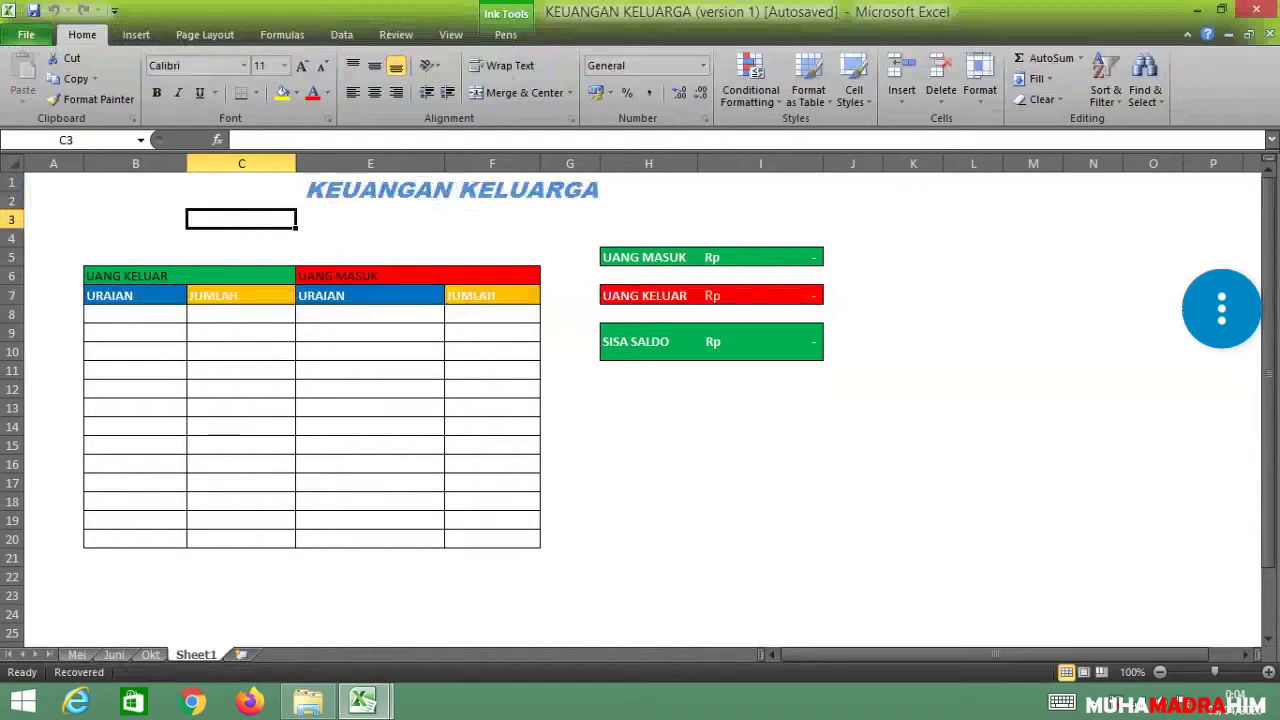
- Enter the date 01-04 in cell B4 and open its number format settings
{"action": "left_click", "coordinate": [135, 237]}
{"action": "type", "text": "01-0"}
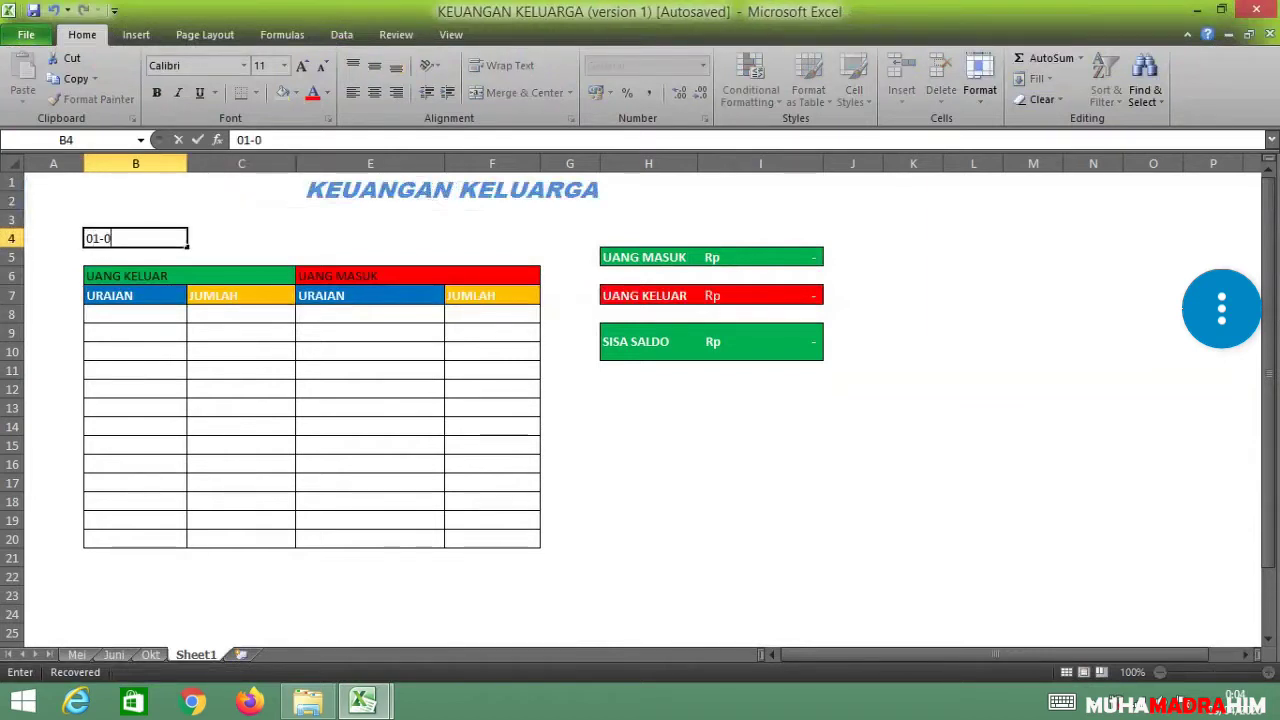
{"action": "type", "text": "4"}
{"action": "key", "text": "ctrl+Return"}
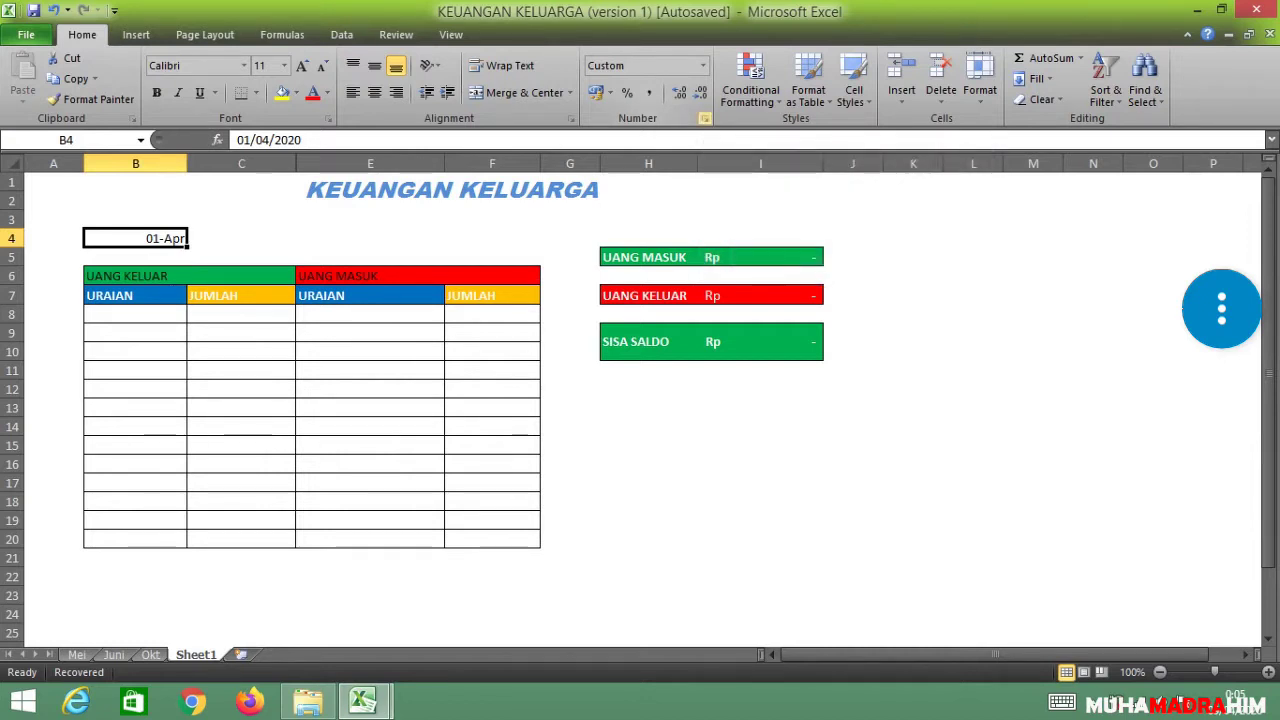
{"action": "left_click", "coordinate": [704, 118]}
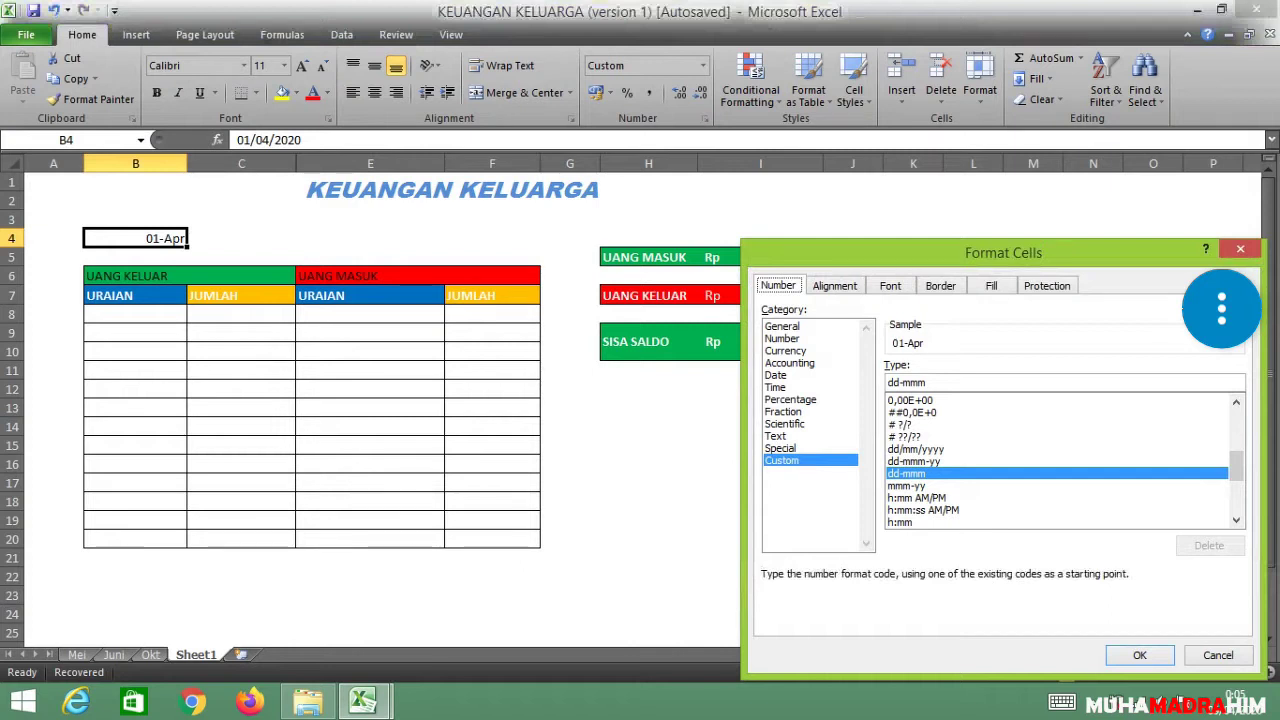
- Format B4 with the long Indonesian '14 Maret 2001' date style and left-align it
{"action": "left_click", "coordinate": [776, 374]}
{"action": "left_click", "coordinate": [920, 442]}
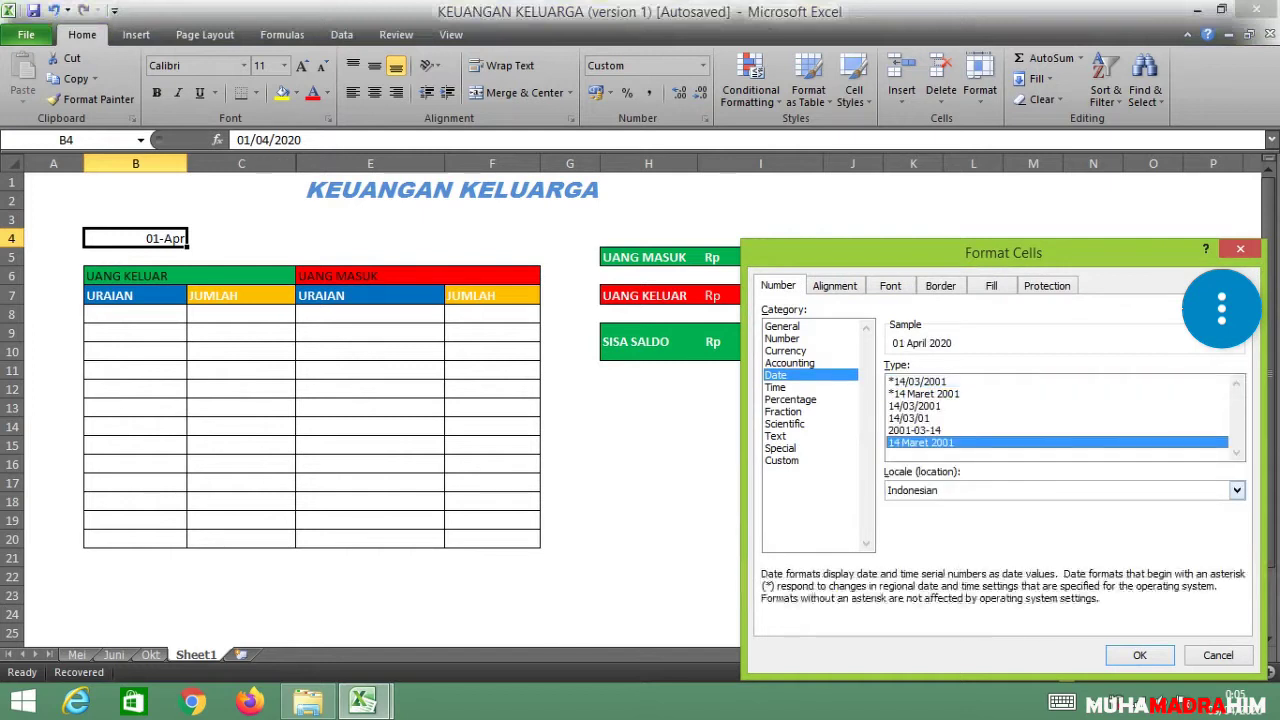
{"action": "left_click", "coordinate": [1139, 655]}
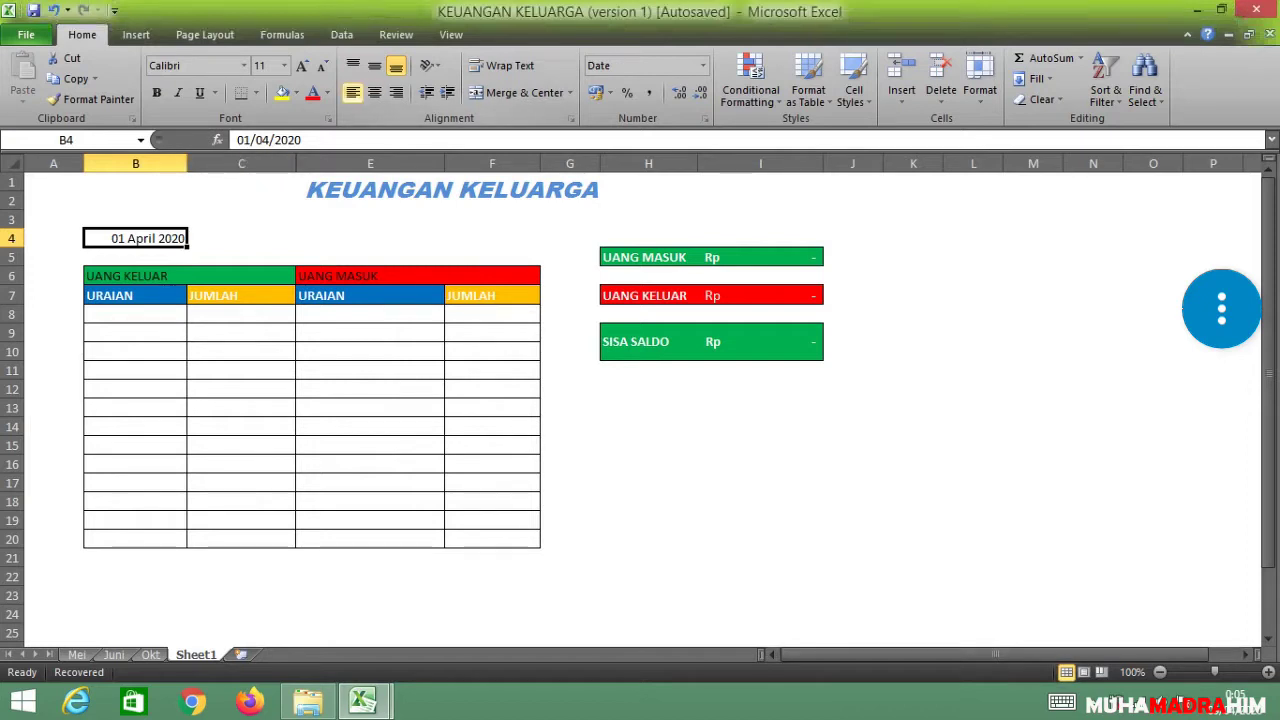
{"action": "left_click", "coordinate": [352, 92]}
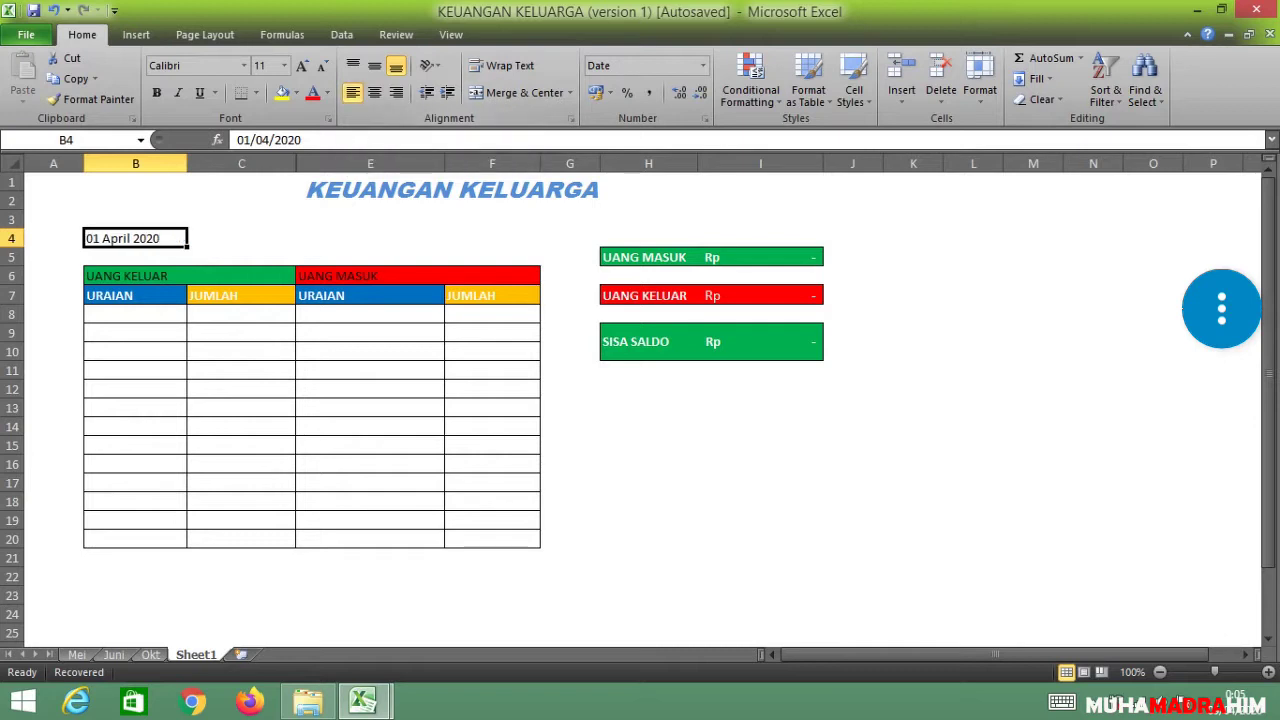
{"action": "left_click", "coordinate": [292, 355]}
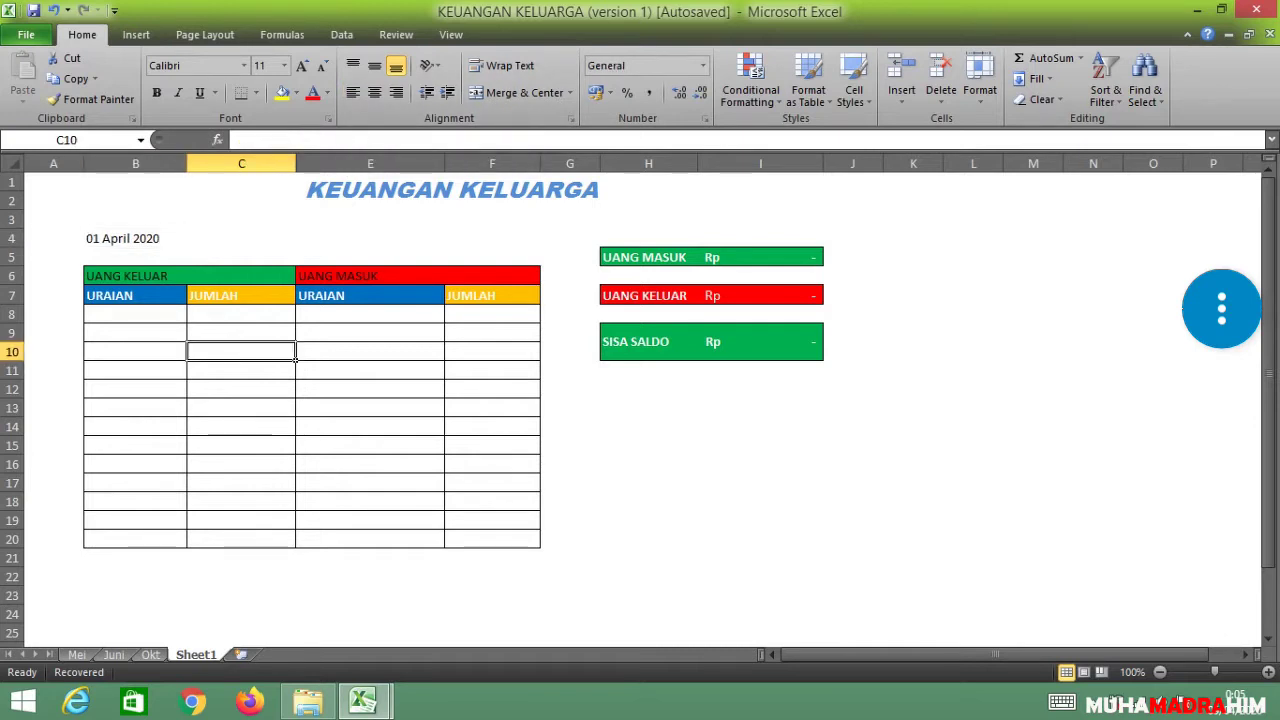
{"action": "left_click", "coordinate": [492, 389]}
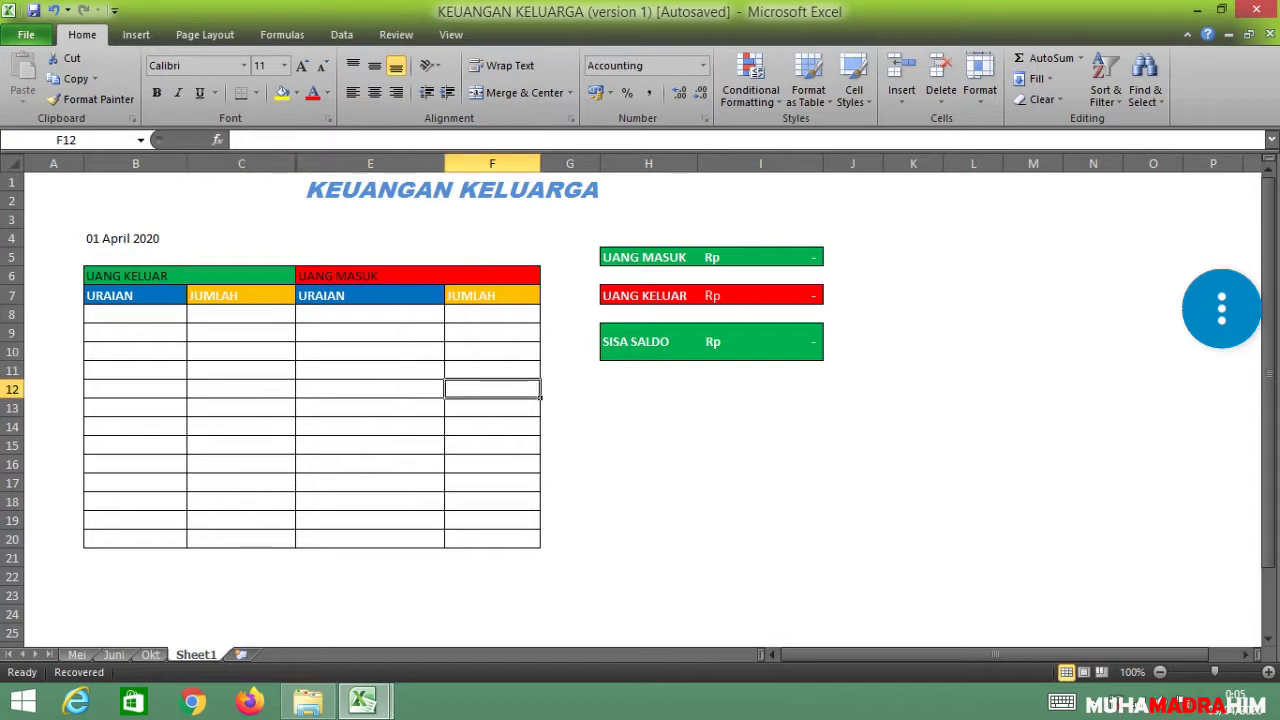
{"action": "left_click", "coordinate": [648, 257]}
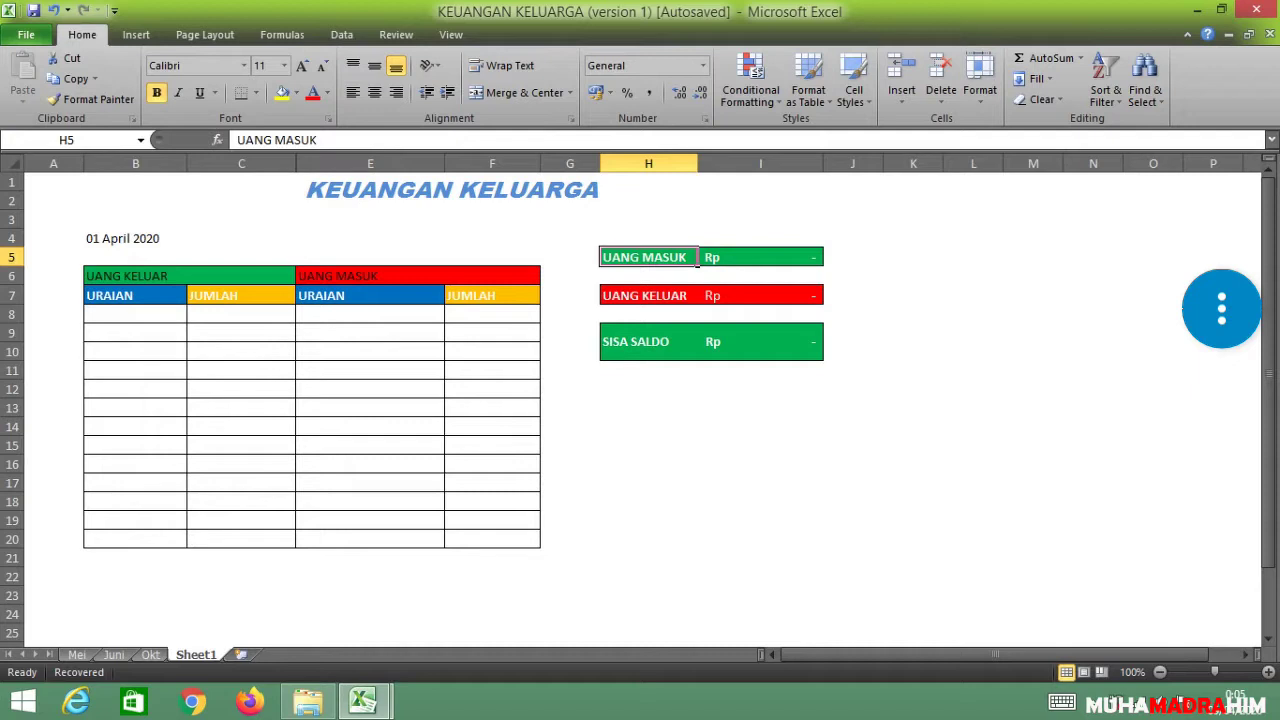
{"action": "left_click", "coordinate": [760, 257]}
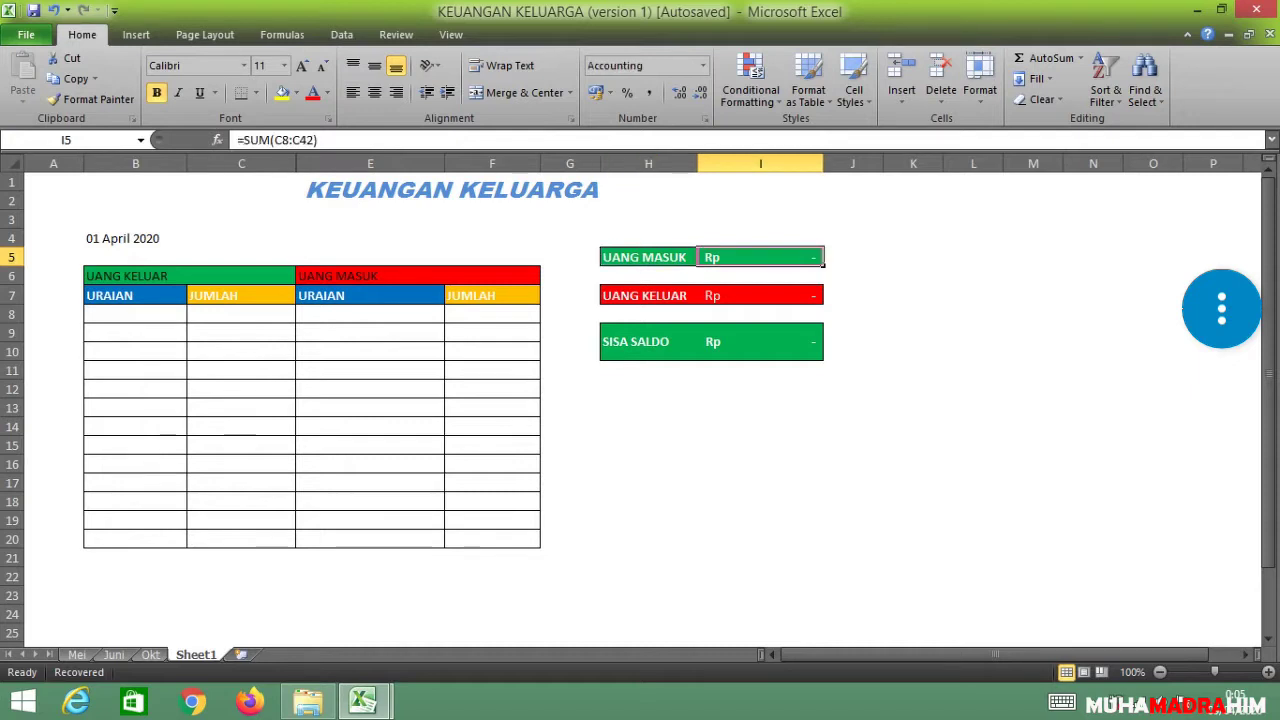
{"action": "left_click", "coordinate": [135, 332]}
{"action": "left_click", "coordinate": [135, 314]}
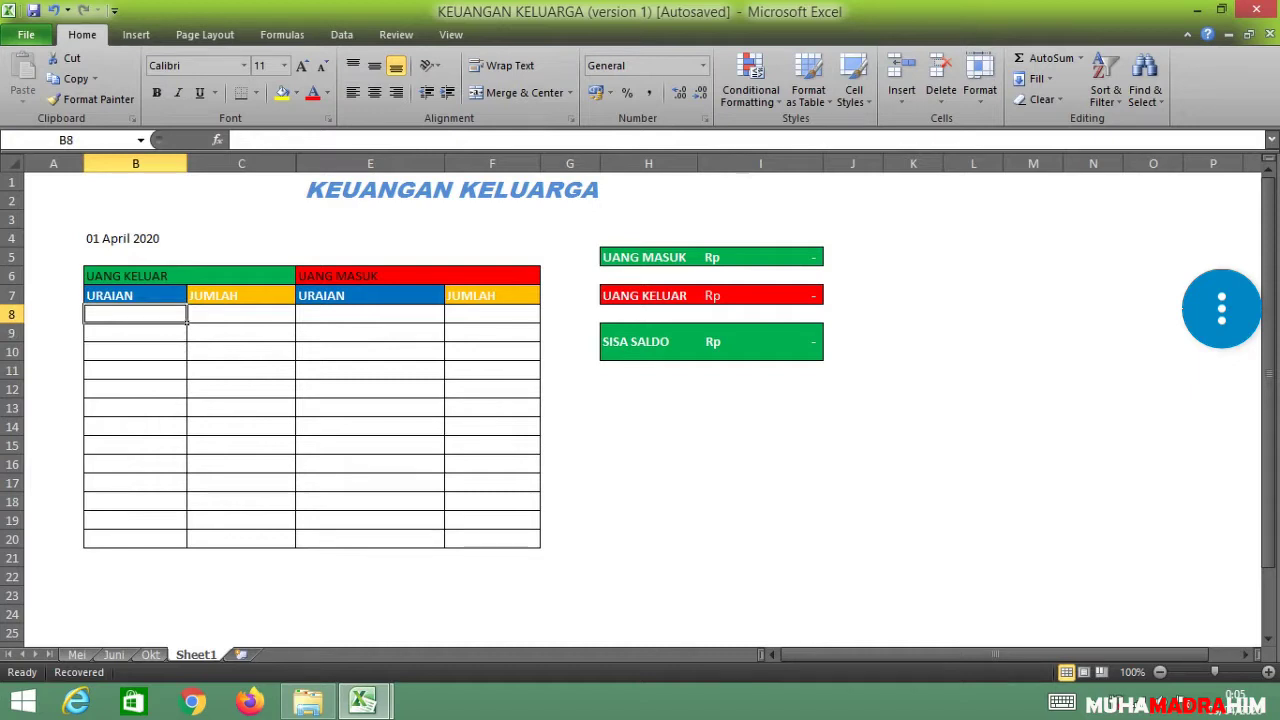
{"action": "left_click", "coordinate": [184, 277]}
- Change the headers to UANG MASUK in B6 and UANG KELUAR in E6
{"action": "type", "text": "uang masuk"}
{"action": "key", "text": "BackSpace"}
{"action": "key", "text": "BackSpace"}
{"action": "key", "text": "BackSpace"}
{"action": "key", "text": "BackSpace"}
{"action": "key", "text": "BackSpace"}
{"action": "key", "text": "BackSpace"}
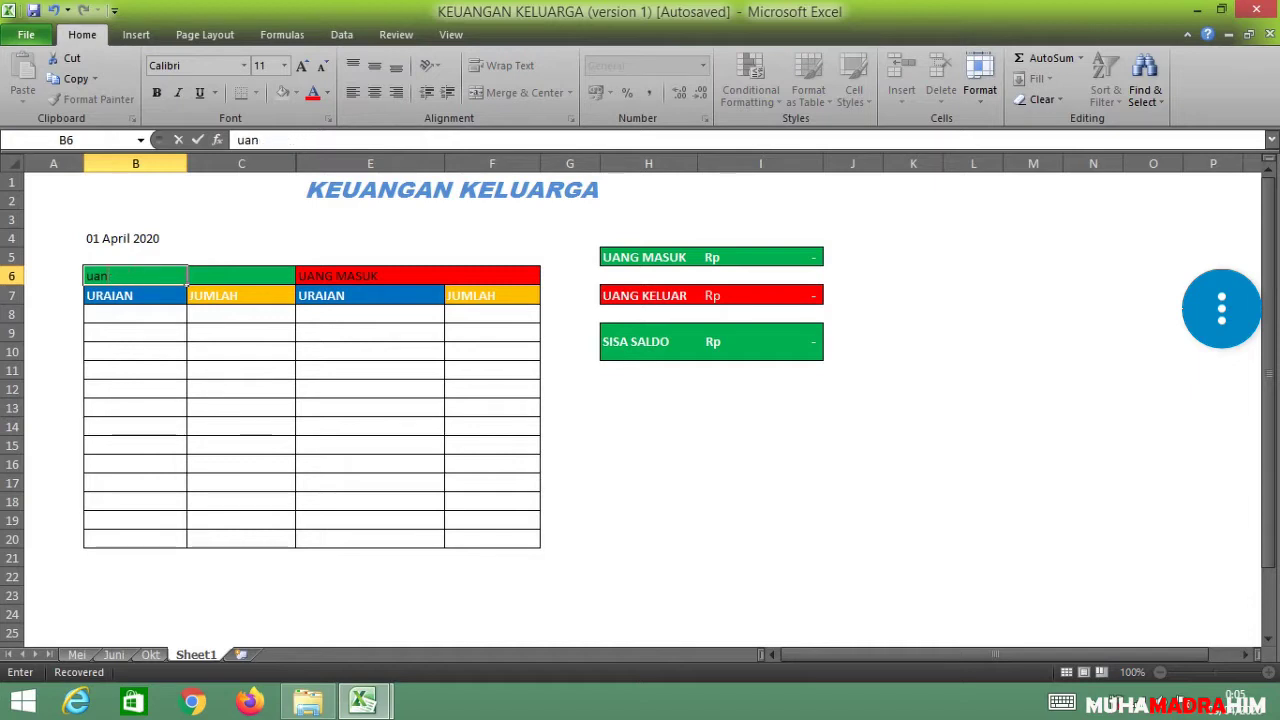
{"action": "key", "text": "BackSpace"}
{"action": "key", "text": "BackSpace"}
{"action": "key", "text": "BackSpace"}
{"action": "type", "text": "uANG MASUK"}
{"action": "key", "text": "Tab"}
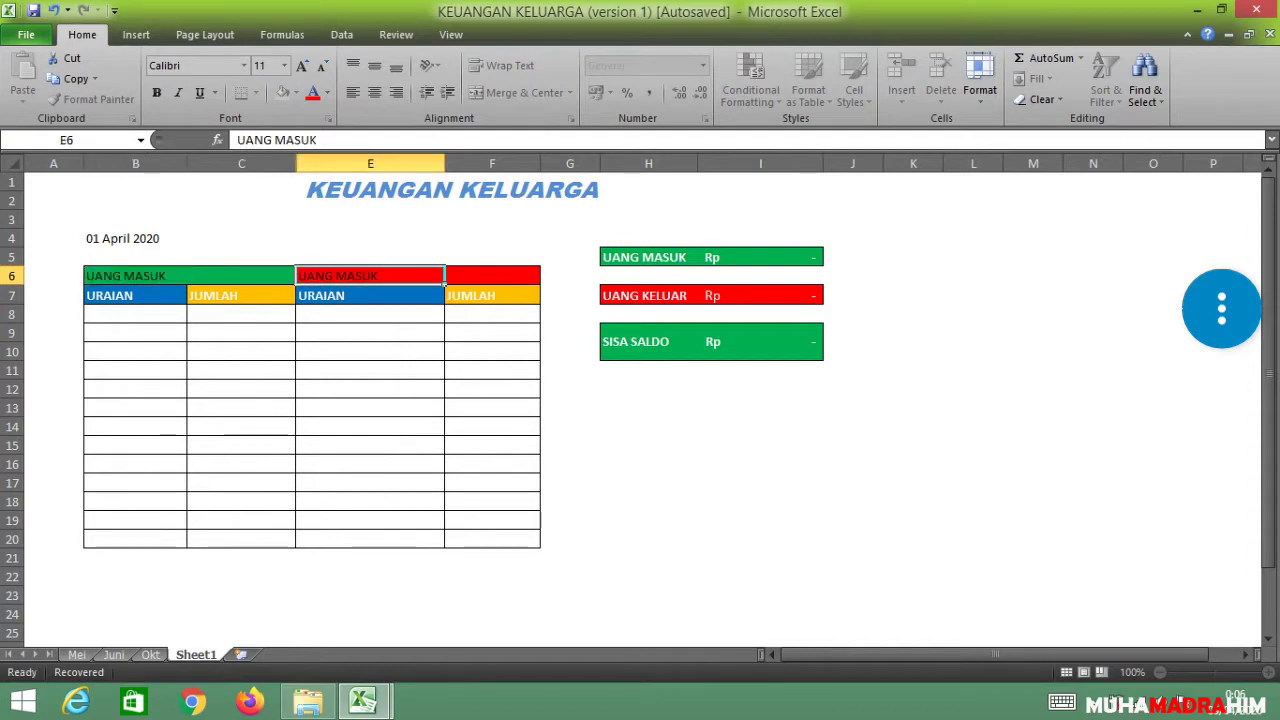
{"action": "type", "text": "UANG KELUAR"}
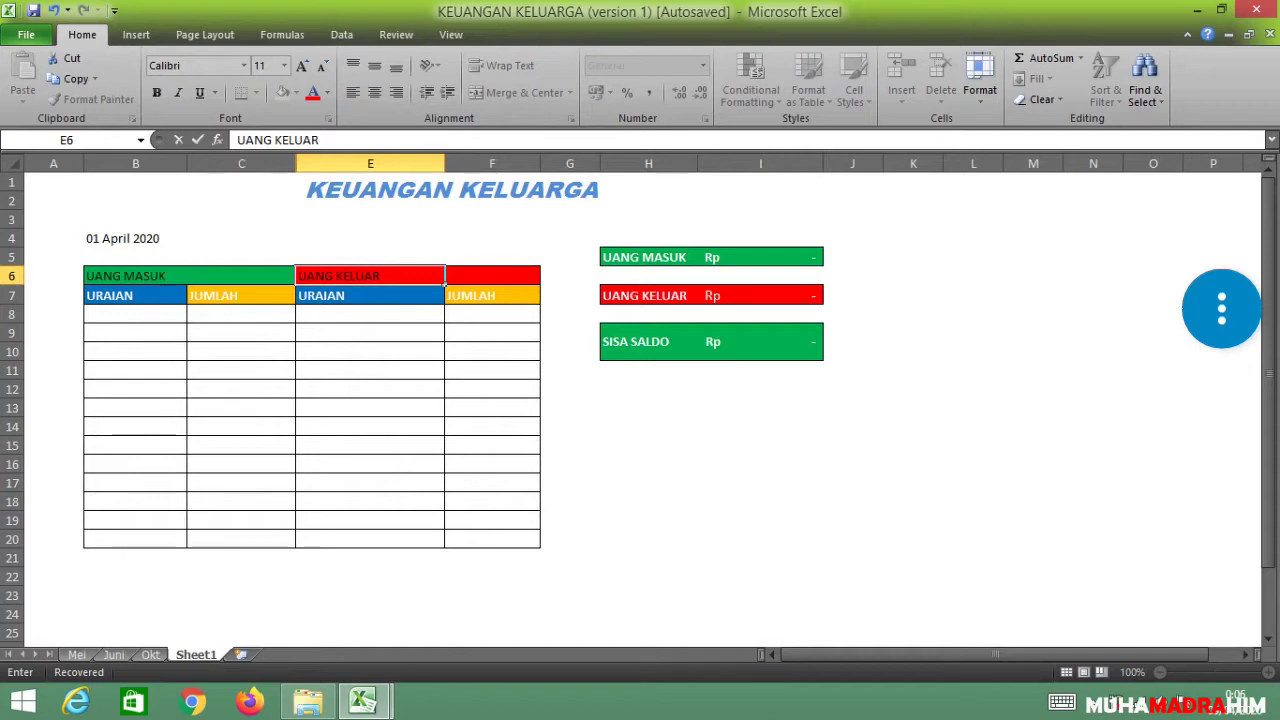
{"action": "left_click", "coordinate": [570, 389]}
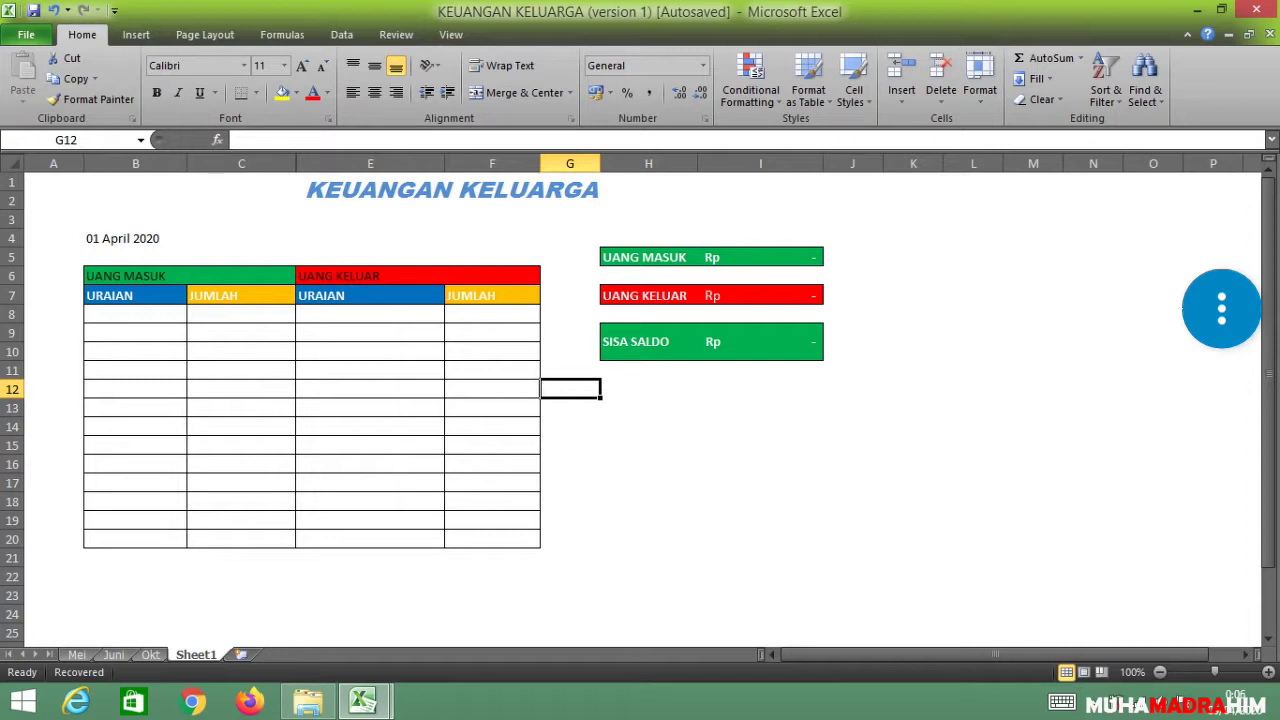
- Enter GAJI with amount 4500000 as the first income row in B8:C8
{"action": "left_click", "coordinate": [184, 318]}
{"action": "type", "text": "GAJI"}
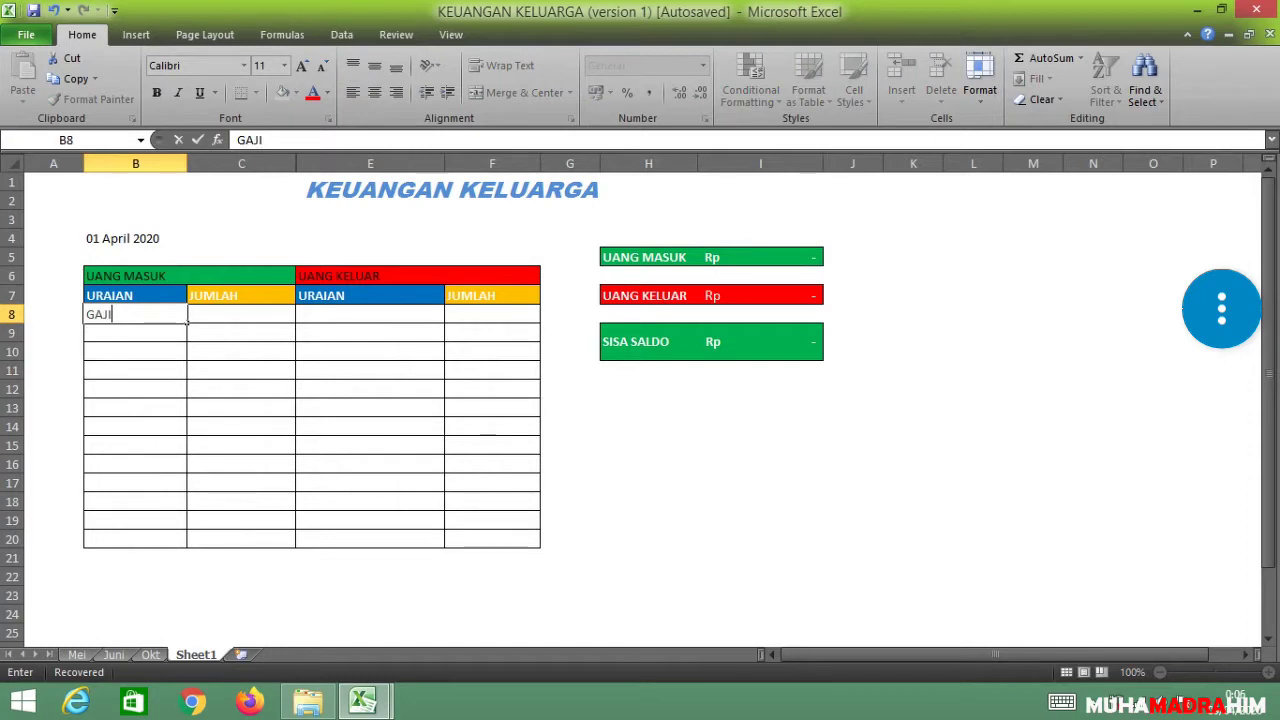
{"action": "key", "text": "Tab"}
{"action": "type", "text": "4"}
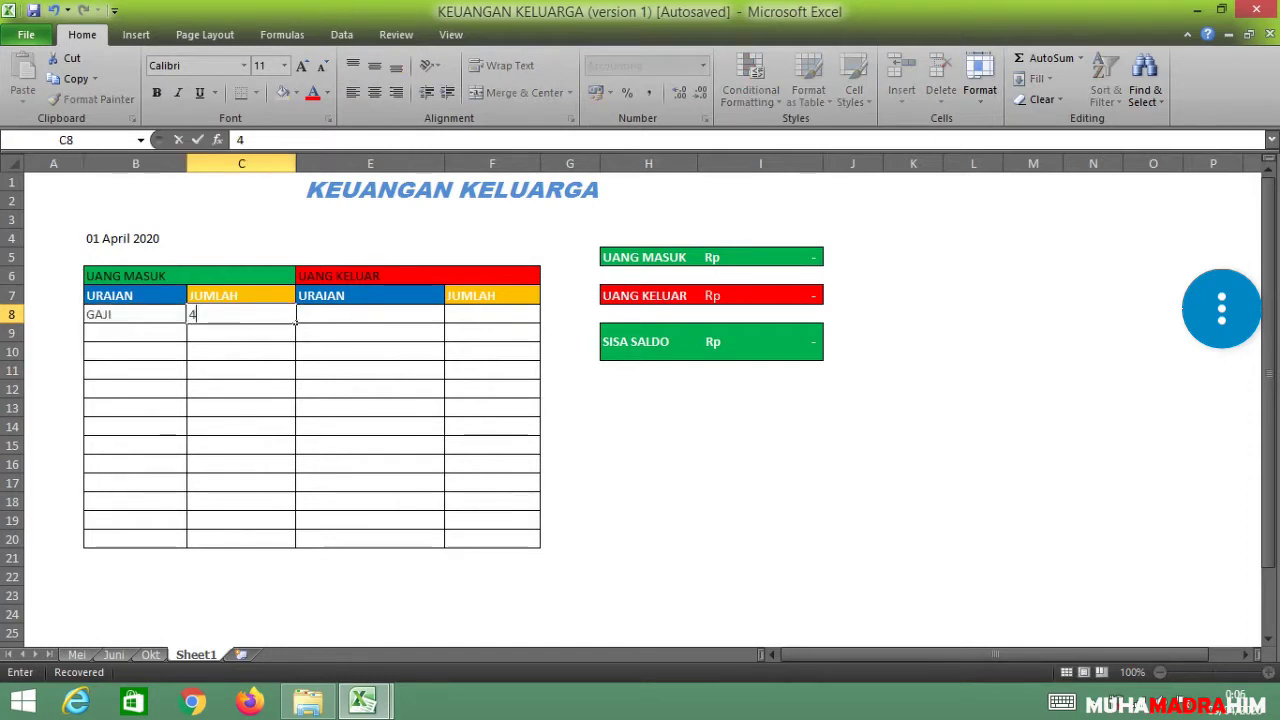
{"action": "type", "text": "500000"}
{"action": "key", "text": "ctrl+Return"}
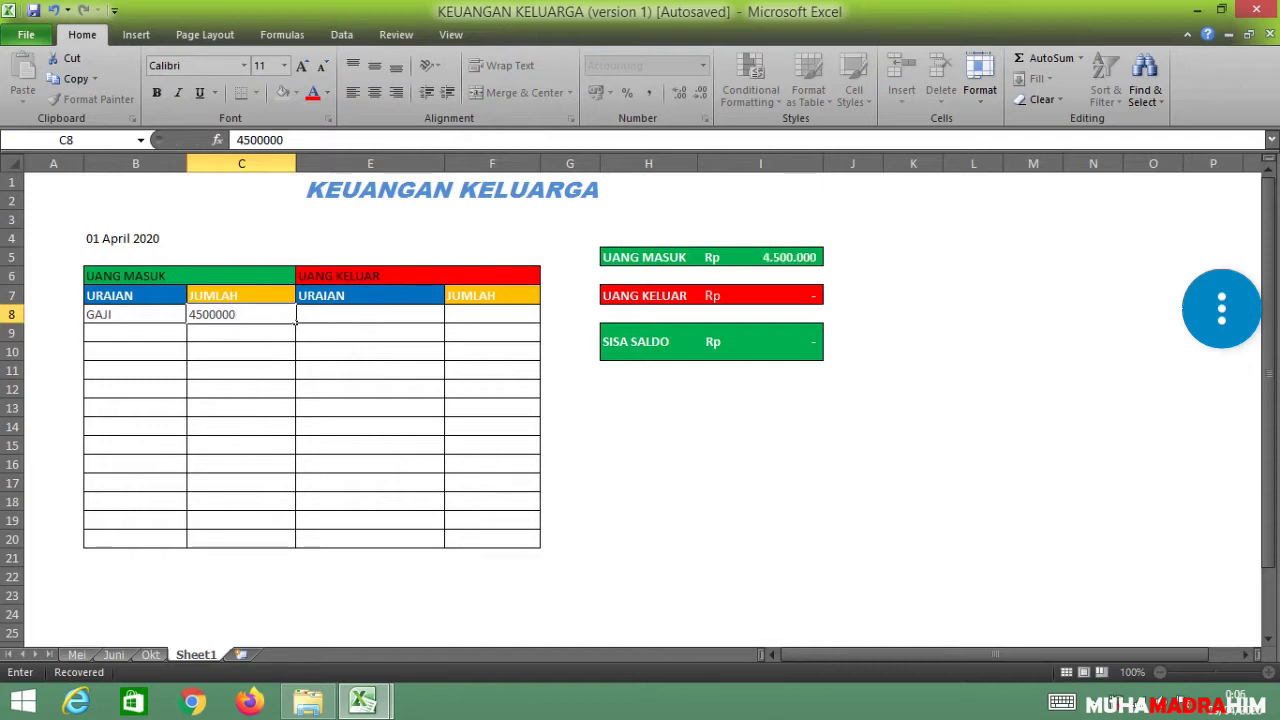
{"action": "key", "text": "Return"}
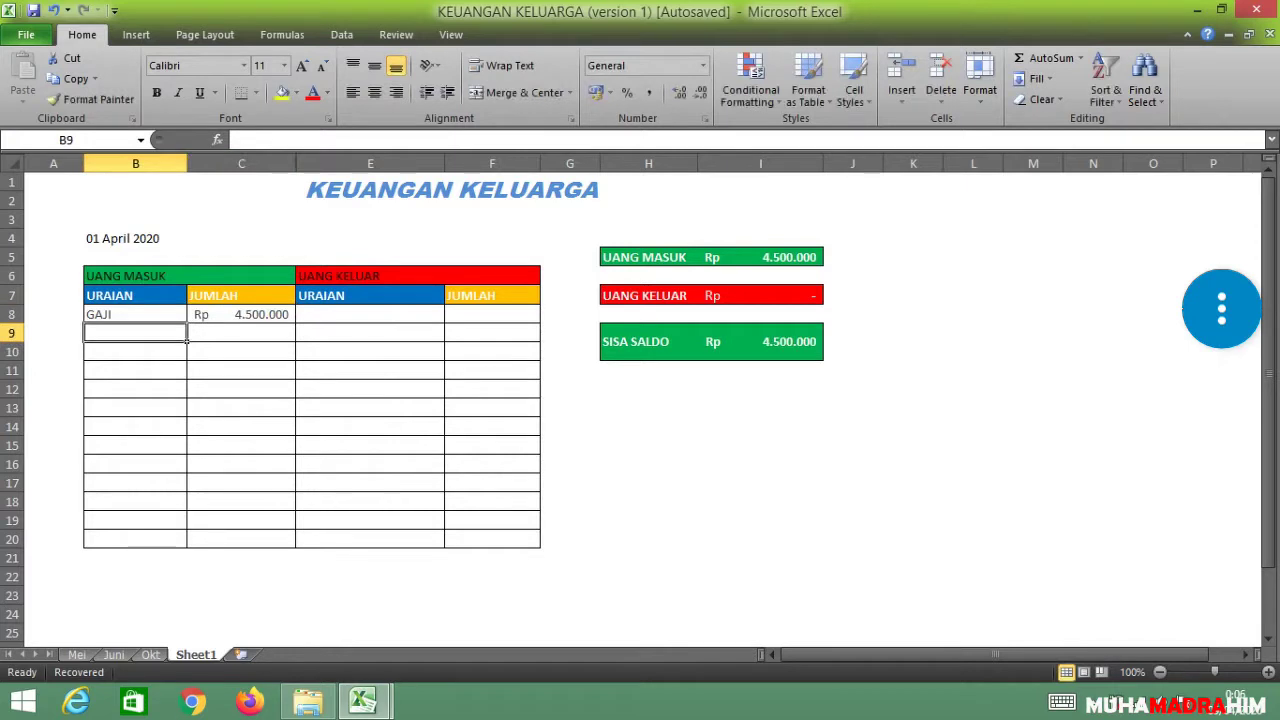
- Fill C8's amount down to row 20, then clear C9:C20 again
{"action": "left_click", "coordinate": [241, 314]}
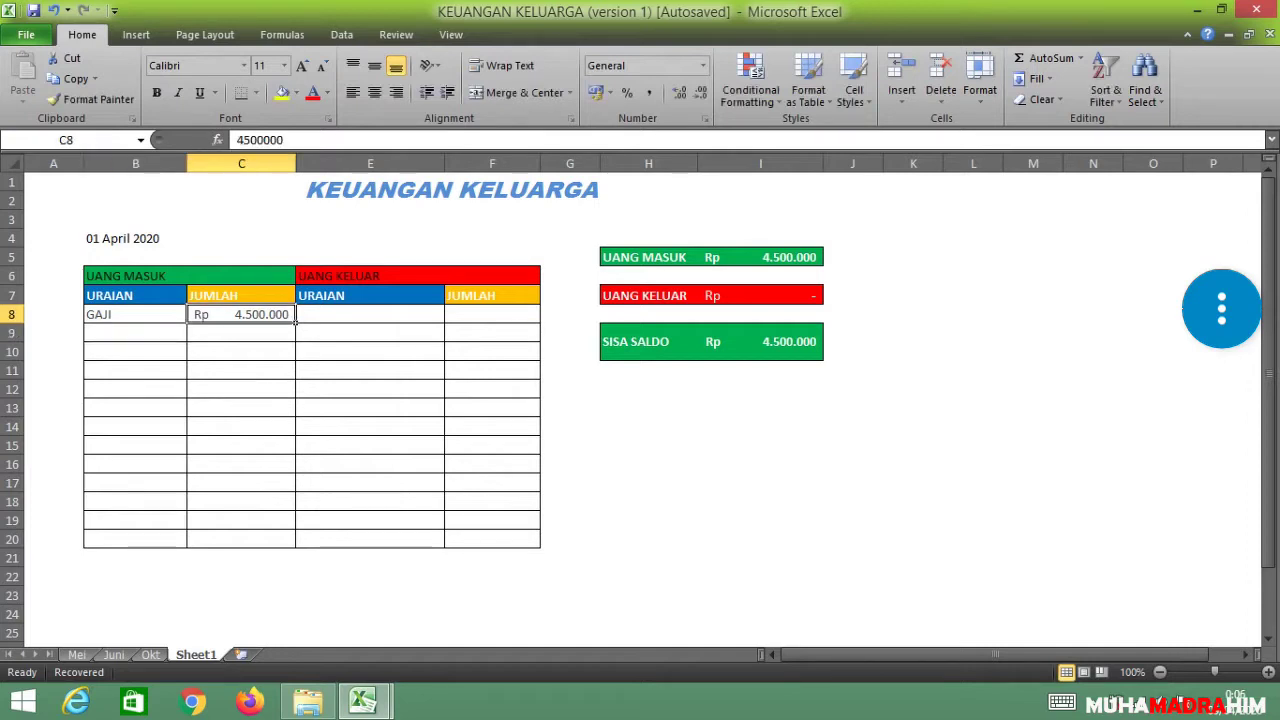
{"action": "left_click_drag", "start_coordinate": [295, 322], "coordinate": [297, 541]}
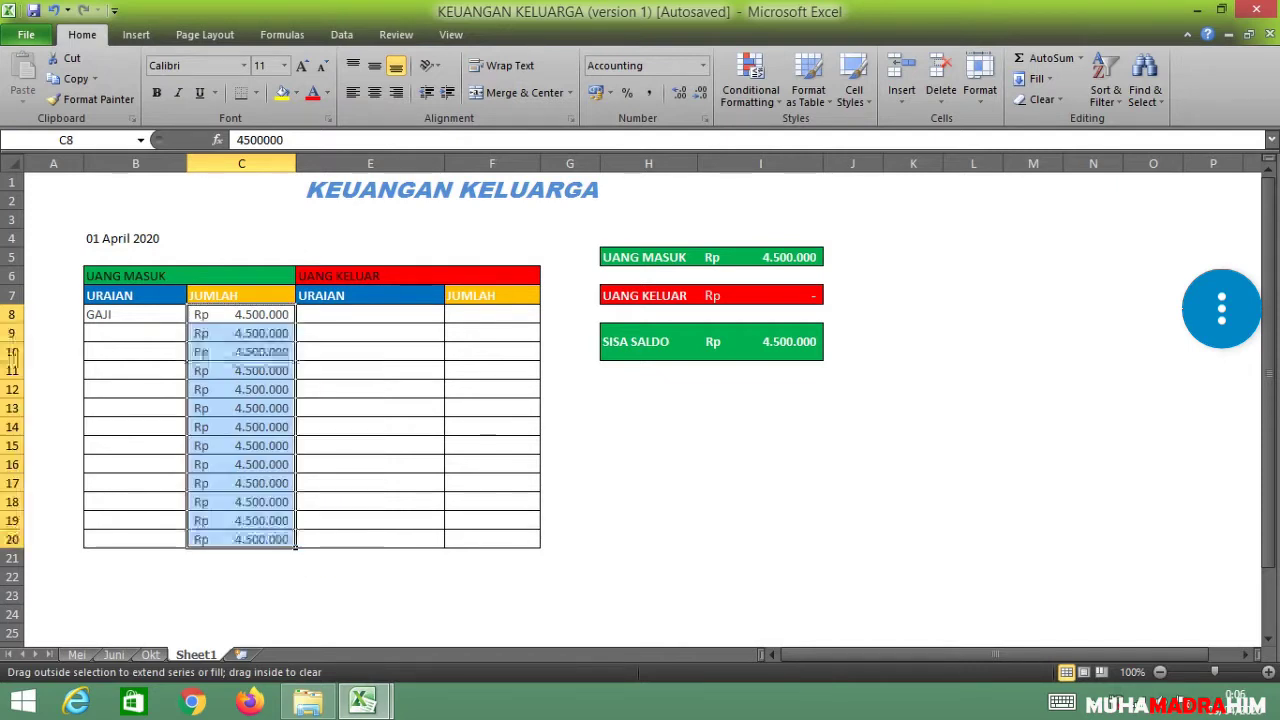
{"action": "left_click_drag", "start_coordinate": [295, 361], "coordinate": [295, 546]}
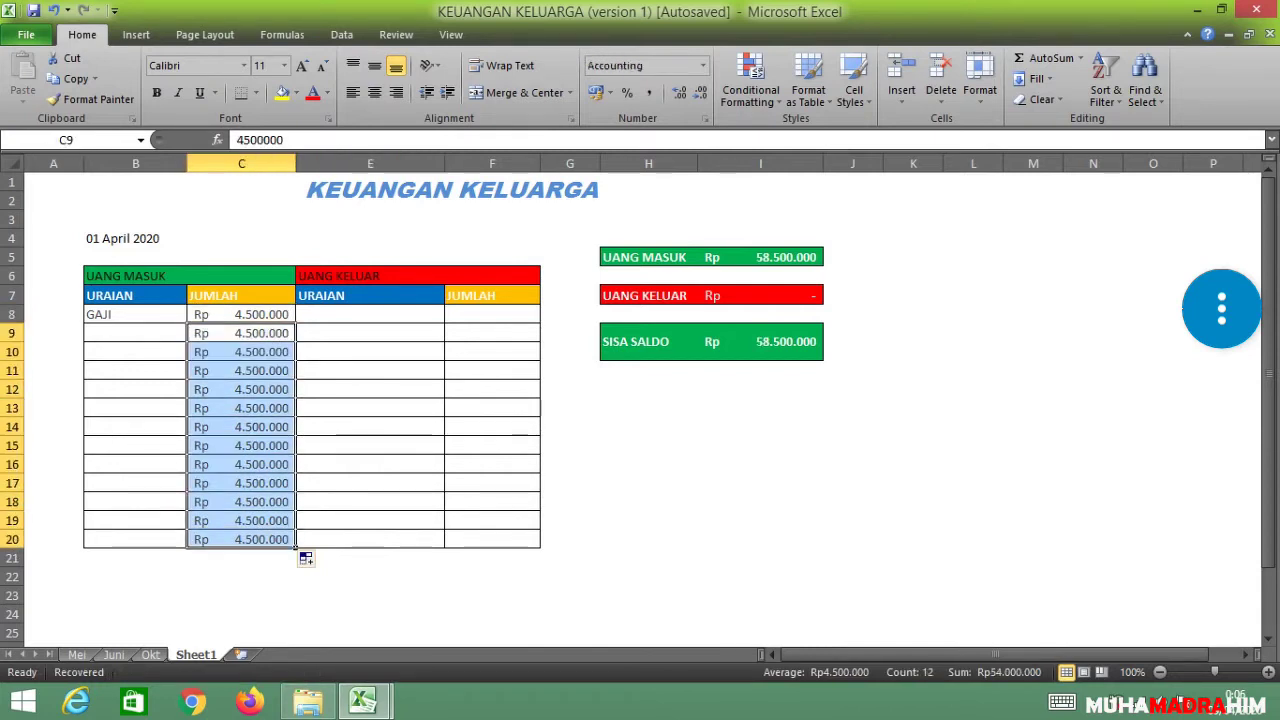
{"action": "key", "text": "Delete"}
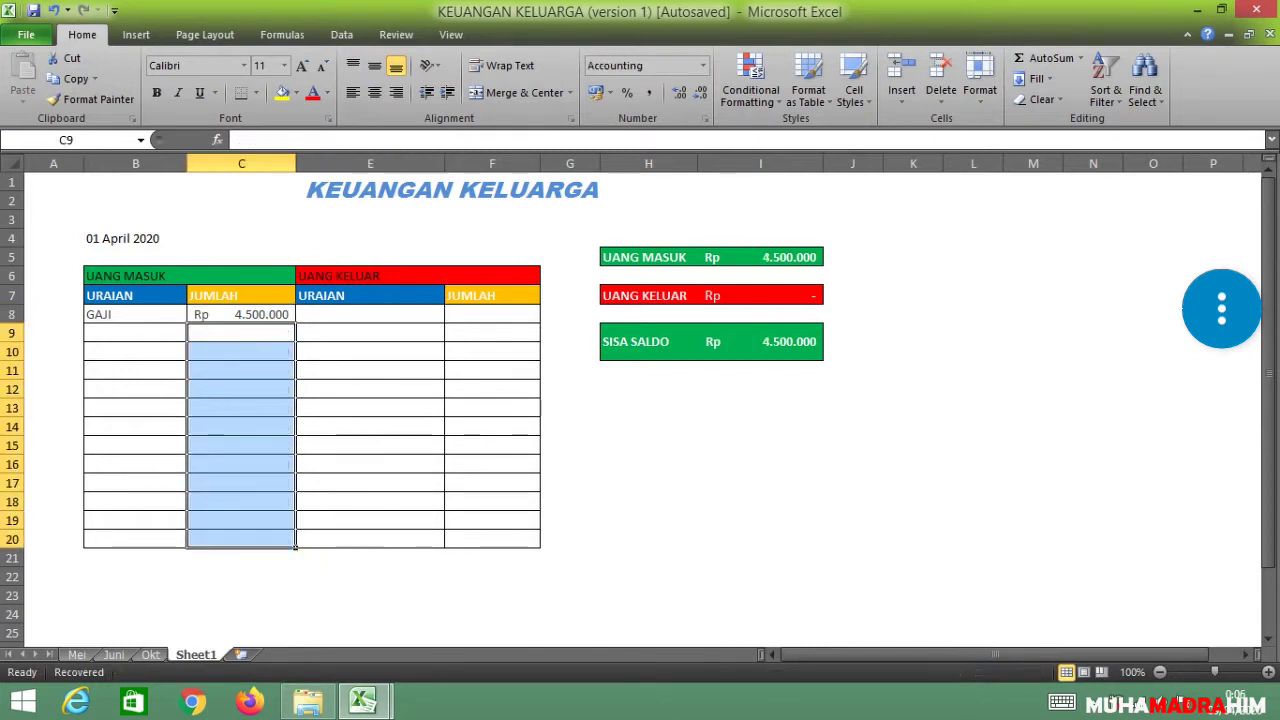
- Enter BONUS with amount 500000 in row 9
{"action": "left_click", "coordinate": [135, 332]}
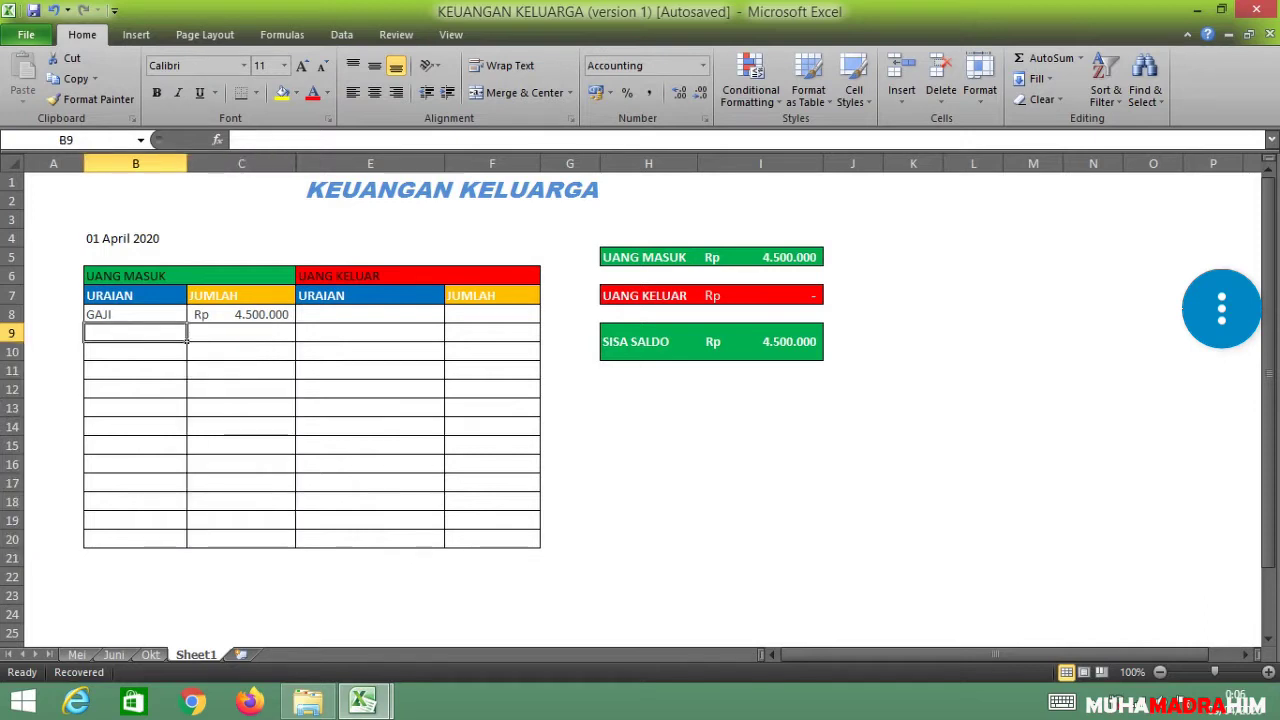
{"action": "type", "text": "BONUS"}
{"action": "key", "text": "Tab"}
{"action": "type", "text": "500000"}
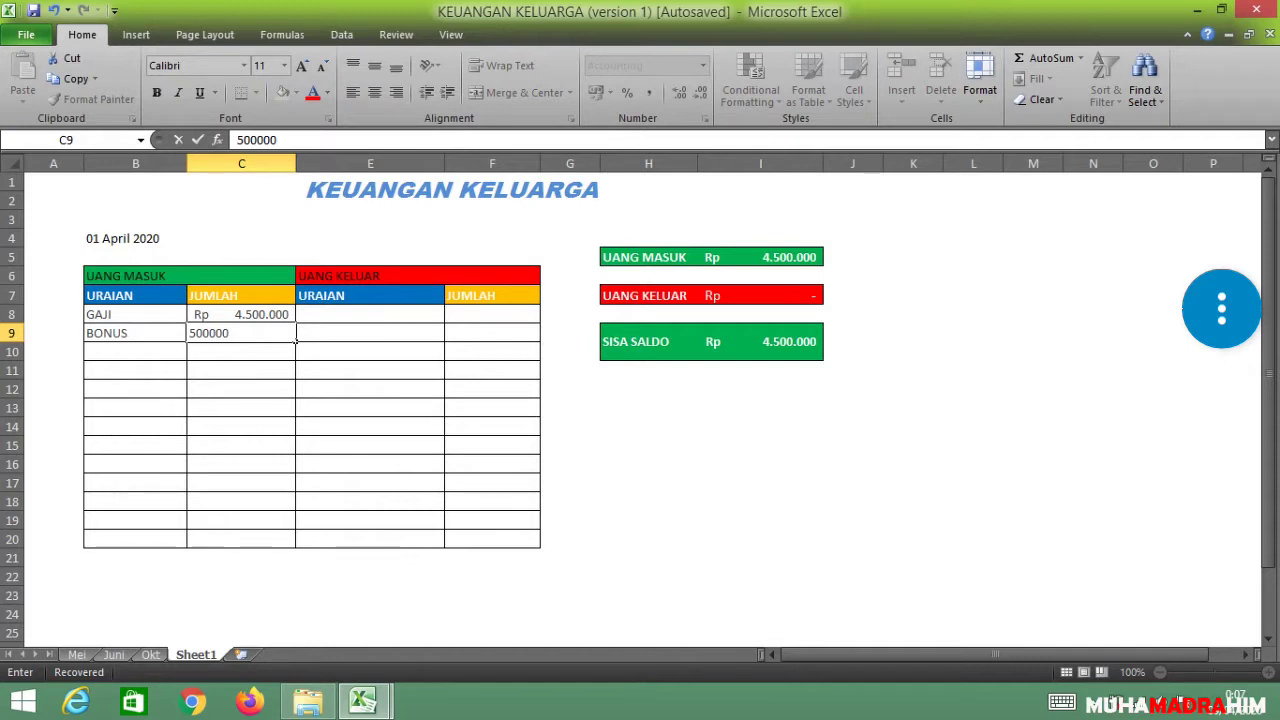
- Add UANG TIPS worth 500000 in row 10 and check the UANG MASUK total in I5
{"action": "left_click", "coordinate": [184, 354]}
{"action": "type", "text": "UANG TIPS"}
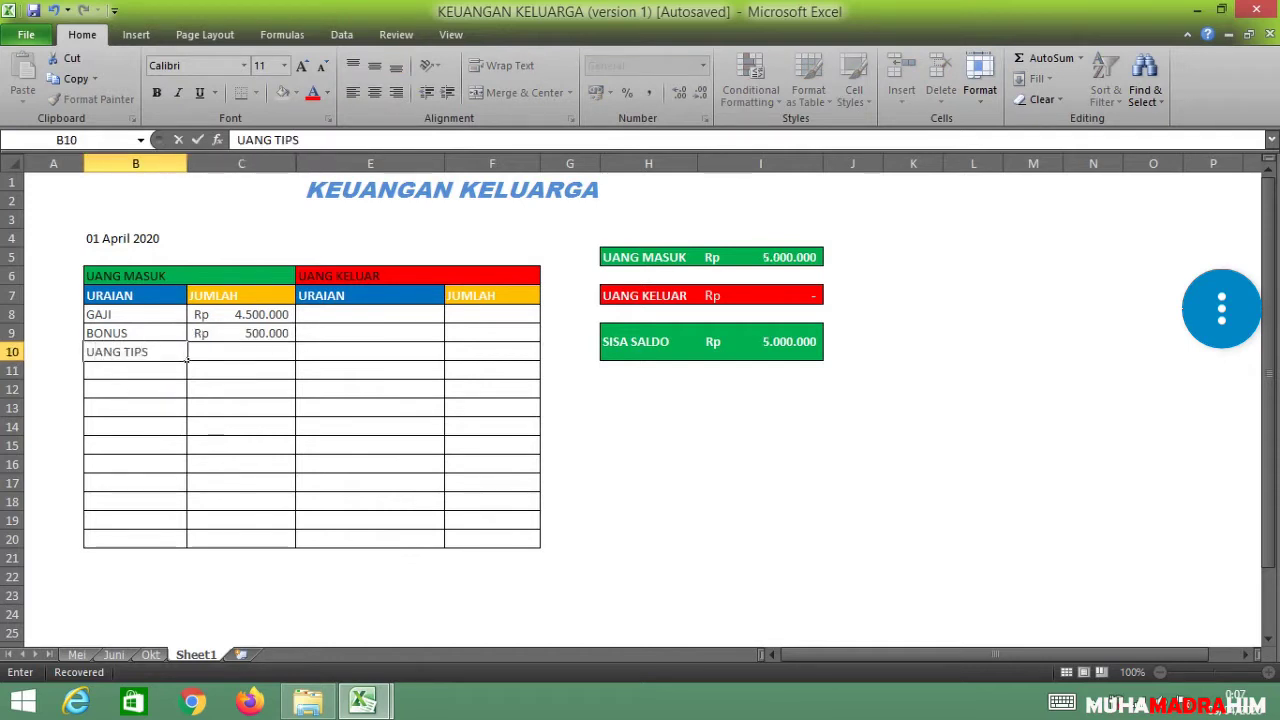
{"action": "key", "text": "Tab"}
{"action": "type", "text": "500000"}
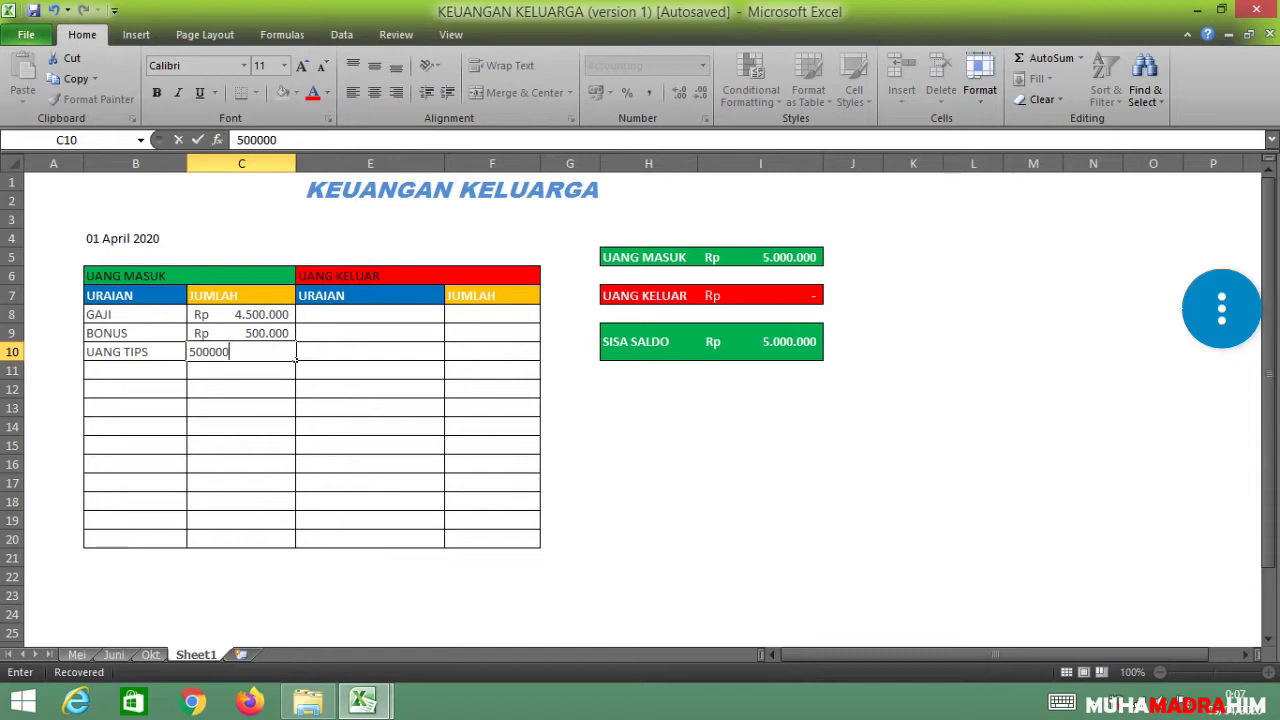
{"action": "key", "text": "Return"}
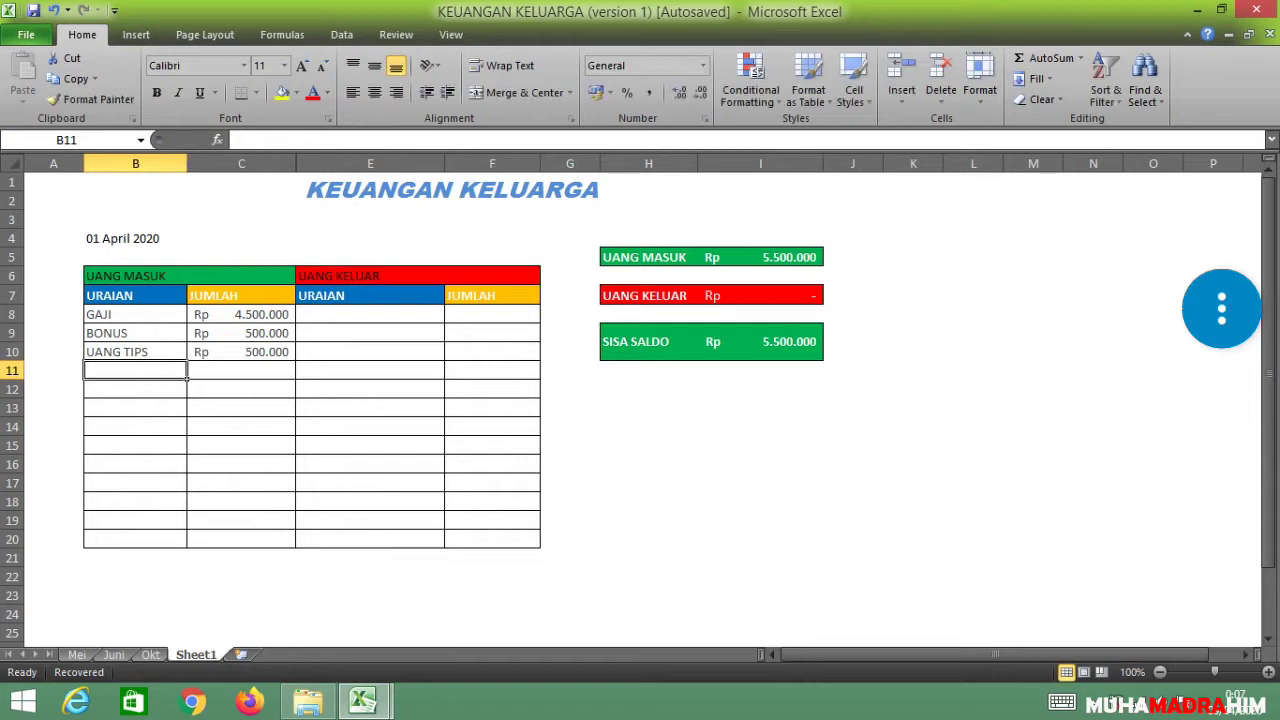
{"action": "left_click", "coordinate": [760, 257]}
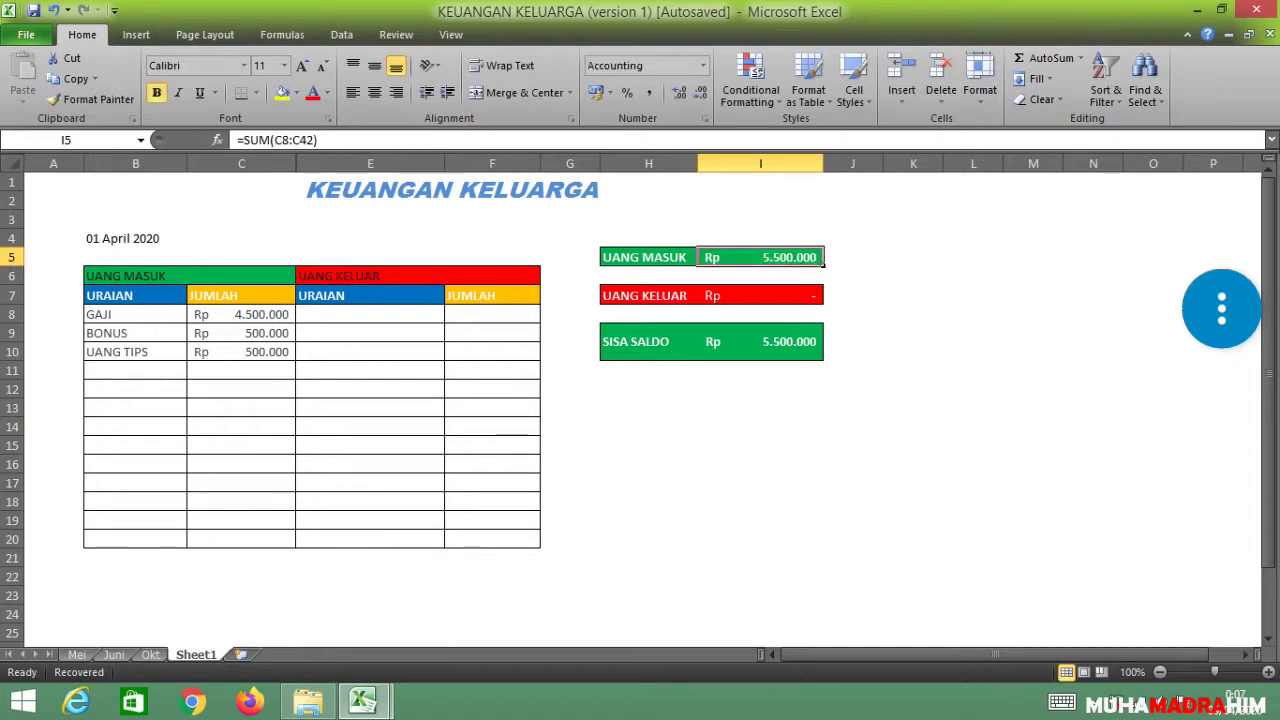
- Enter expenses BELI BERAS 200000 and BELI BENSIN 50000 in rows 8–9, then check I7
{"action": "left_click", "coordinate": [444, 318]}
{"action": "type", "text": "BELI BERAS"}
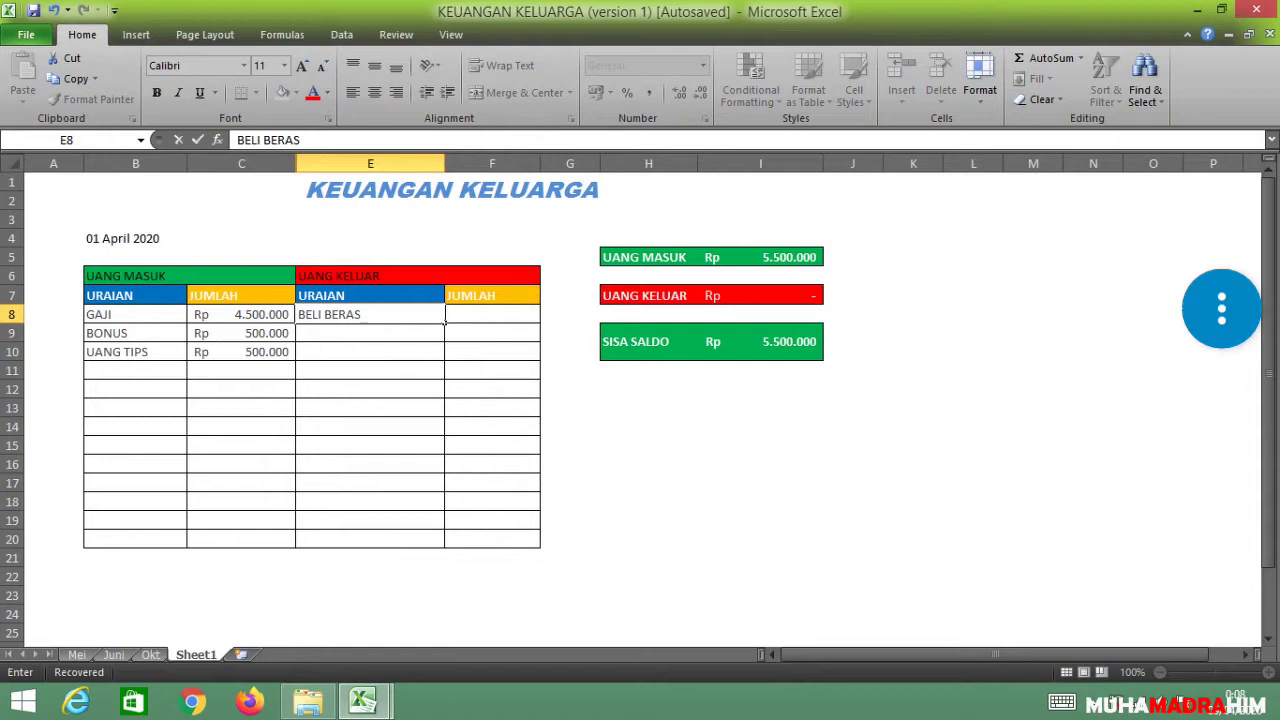
{"action": "key", "text": "Tab"}
{"action": "type", "text": "200000"}
{"action": "key", "text": "Return"}
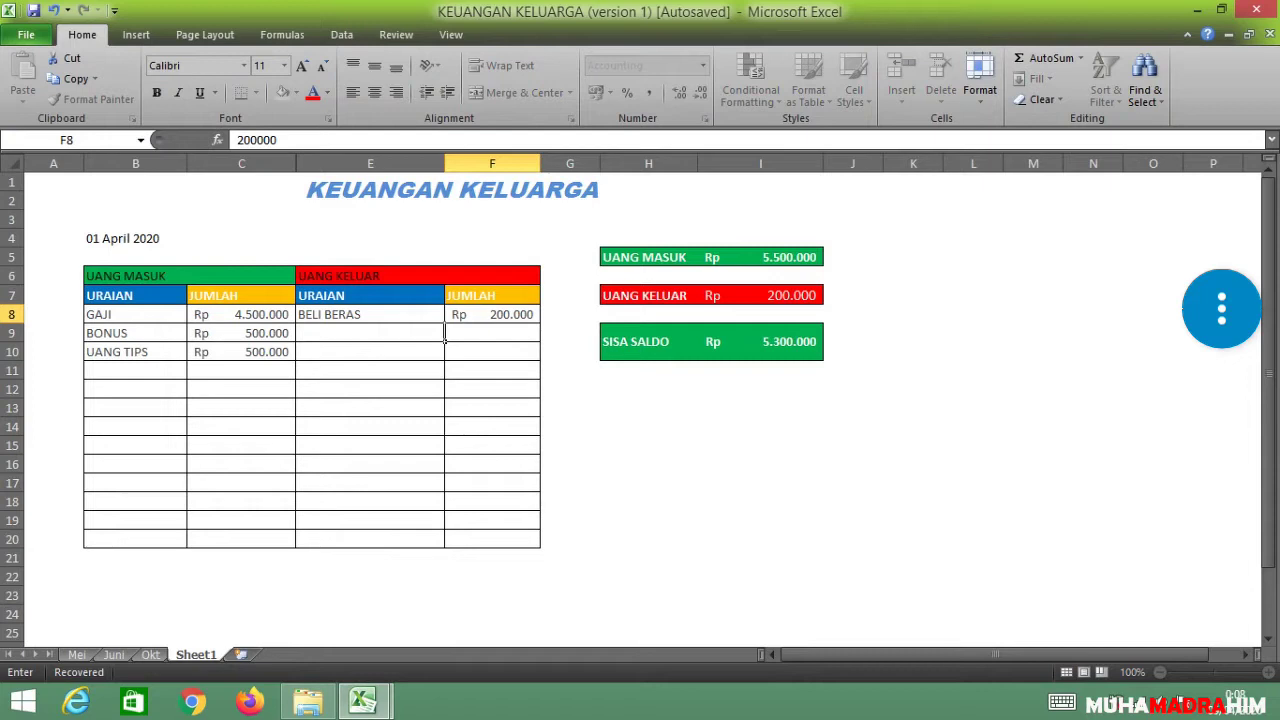
{"action": "left_click", "coordinate": [443, 338]}
{"action": "type", "text": "BEL"}
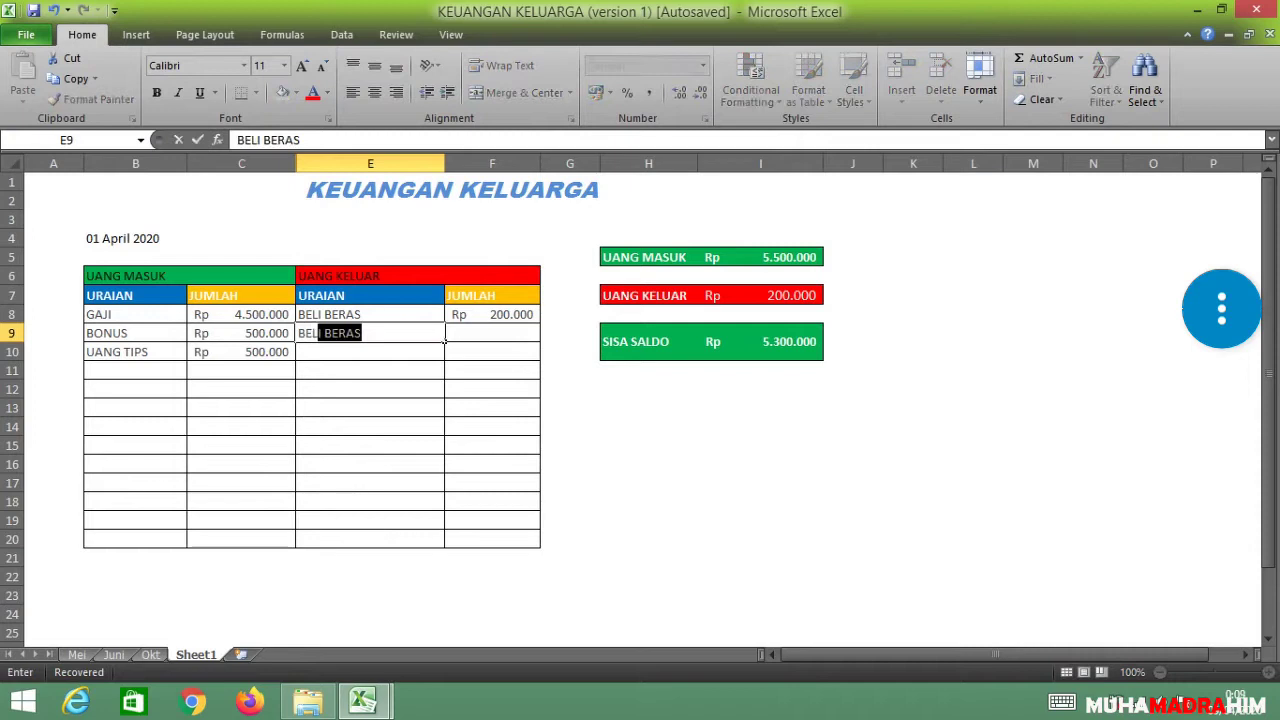
{"action": "type", "text": "I BENSIN"}
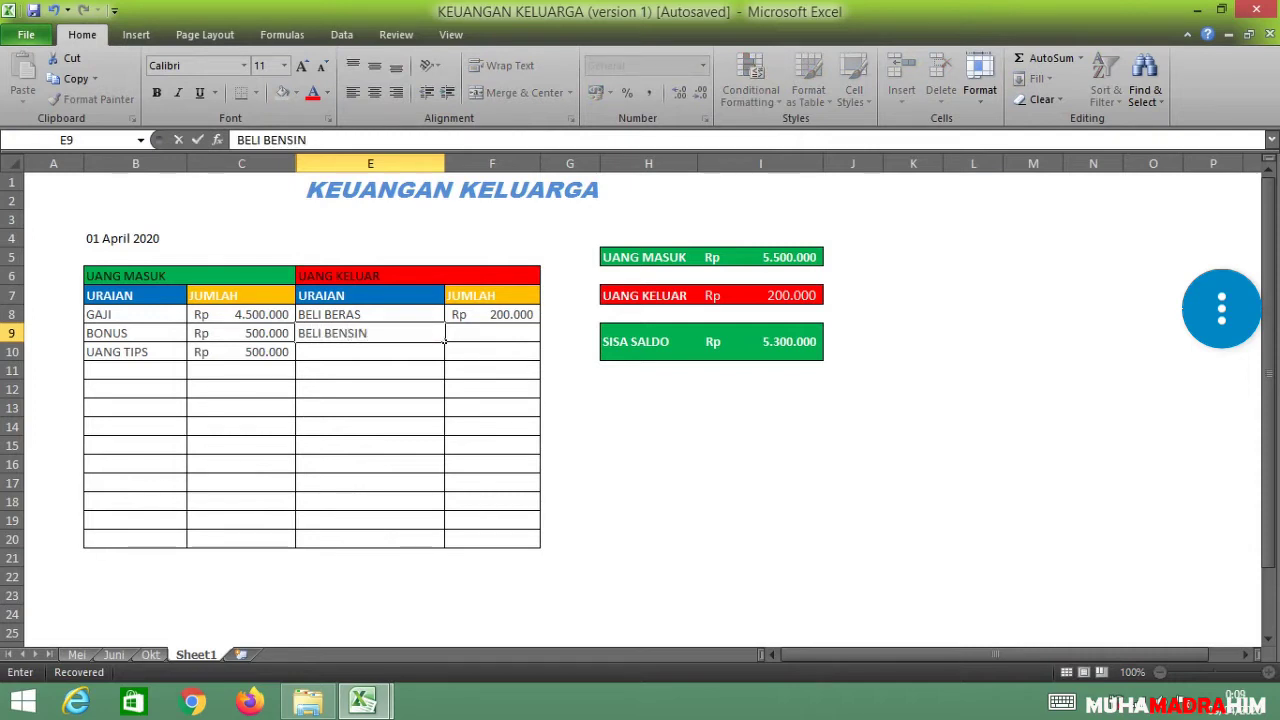
{"action": "key", "text": "Tab"}
{"action": "type", "text": "50000"}
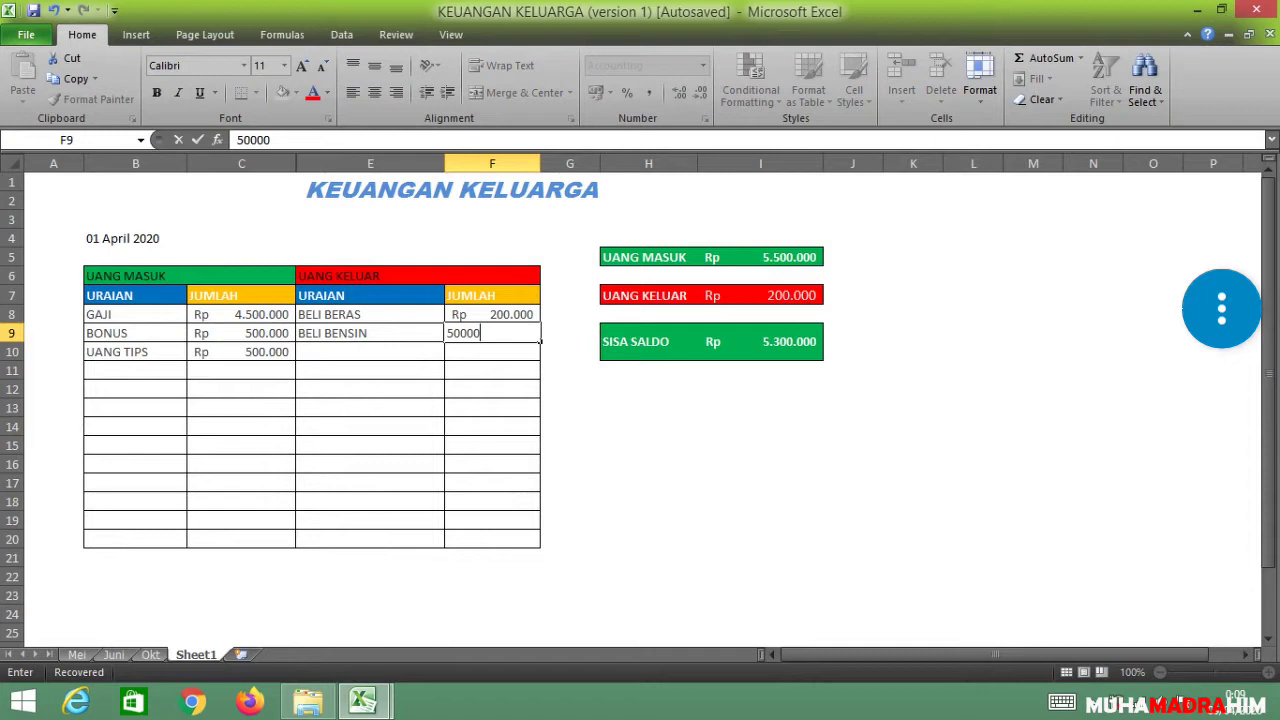
{"action": "key", "text": "Return"}
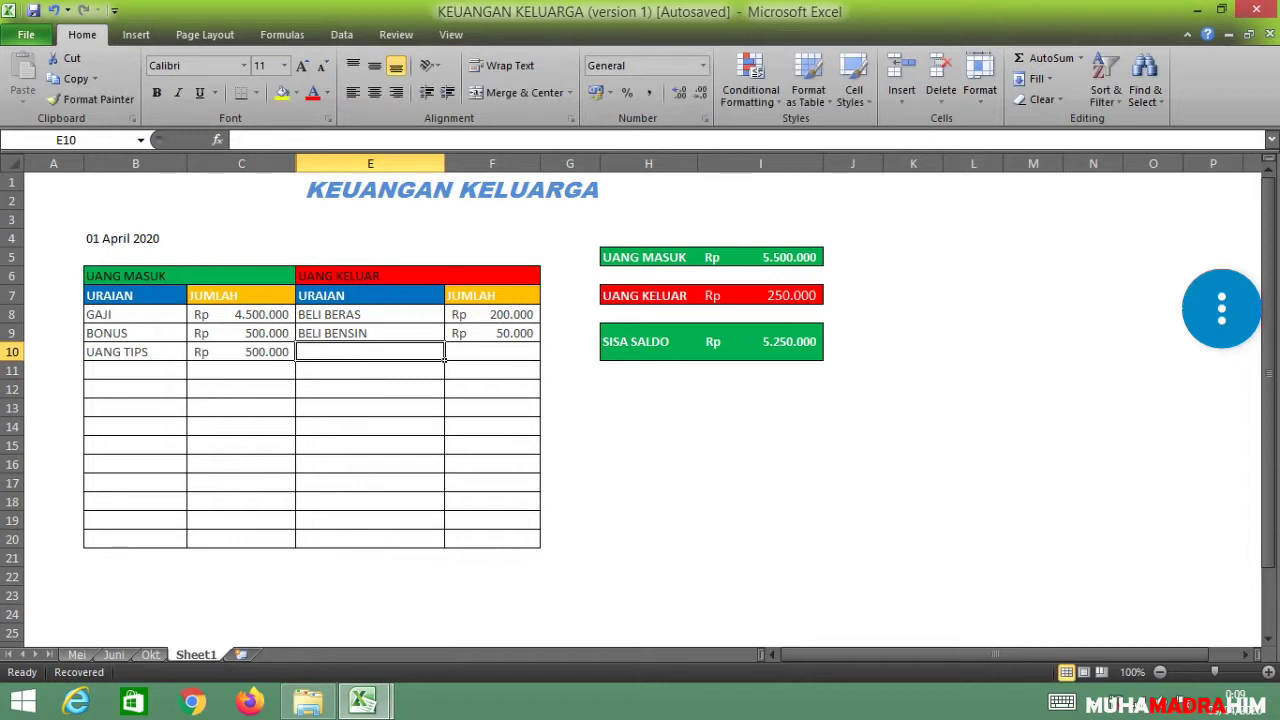
{"action": "left_click", "coordinate": [760, 295]}
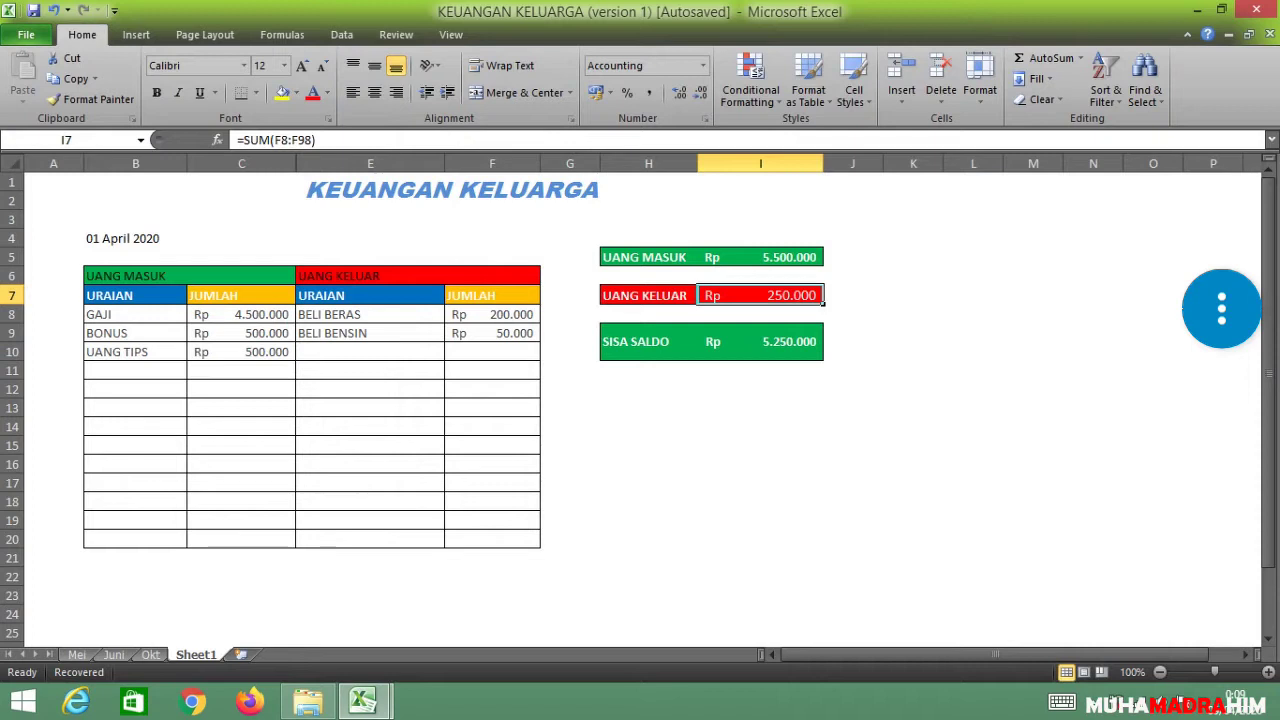
- AutoSum the income amounts C8:C21, undoing the first attempt that landed in C20
{"action": "left_click", "coordinate": [760, 464]}
{"action": "left_click", "coordinate": [648, 257]}
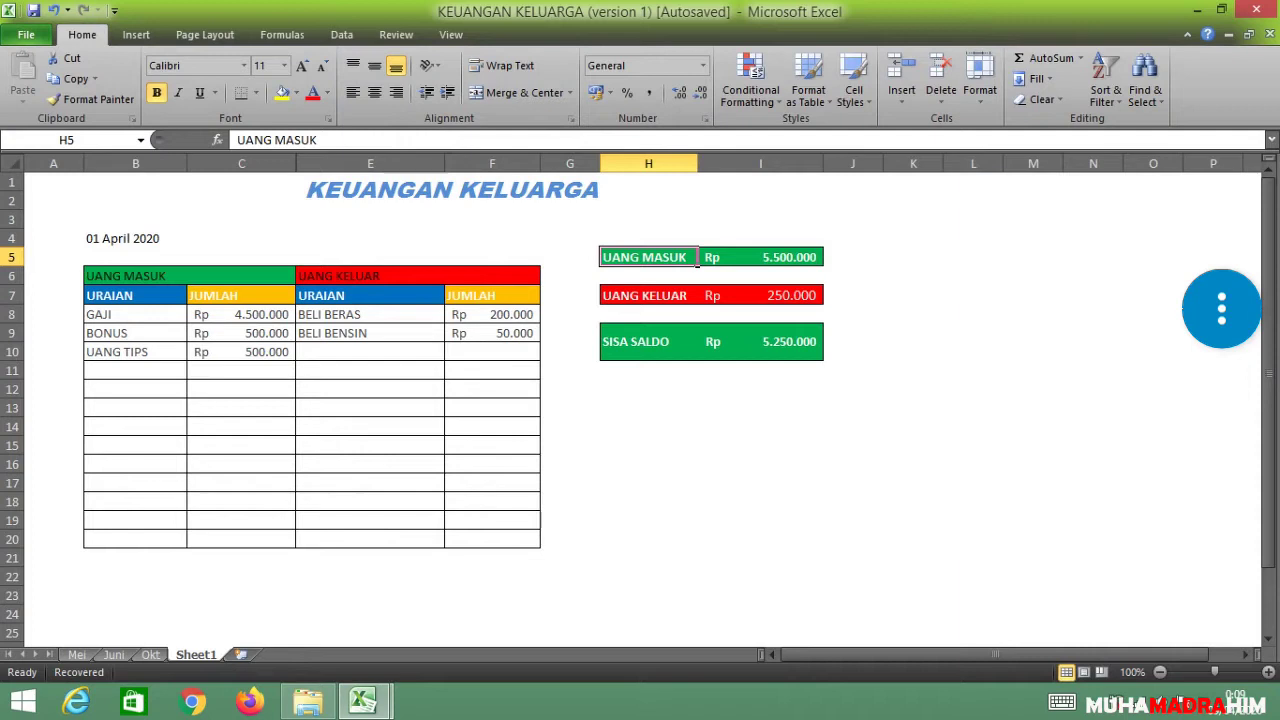
{"action": "left_click", "coordinate": [760, 257]}
{"action": "mouse_move", "coordinate": [241, 314]}
{"action": "left_mouse_down"}
{"action": "mouse_move", "coordinate": [295, 376]}
{"action": "mouse_move", "coordinate": [295, 543]}
{"action": "left_mouse_up"}
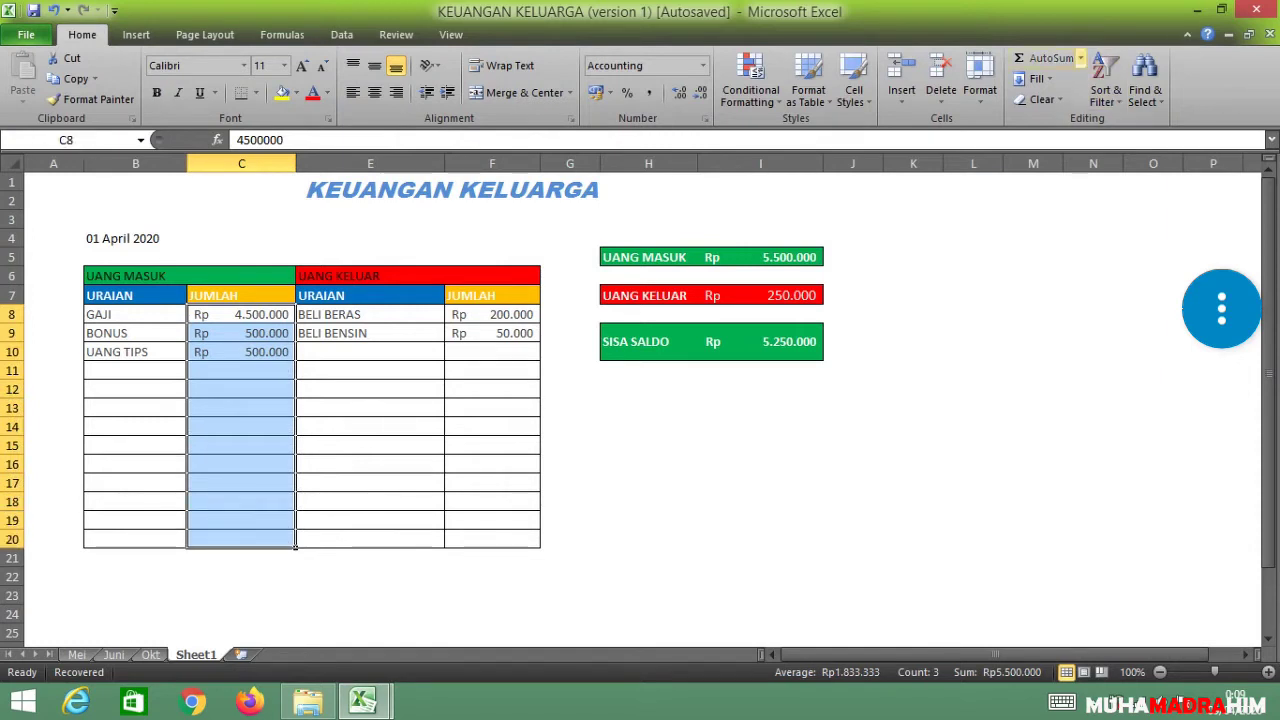
{"action": "left_click", "coordinate": [1080, 58]}
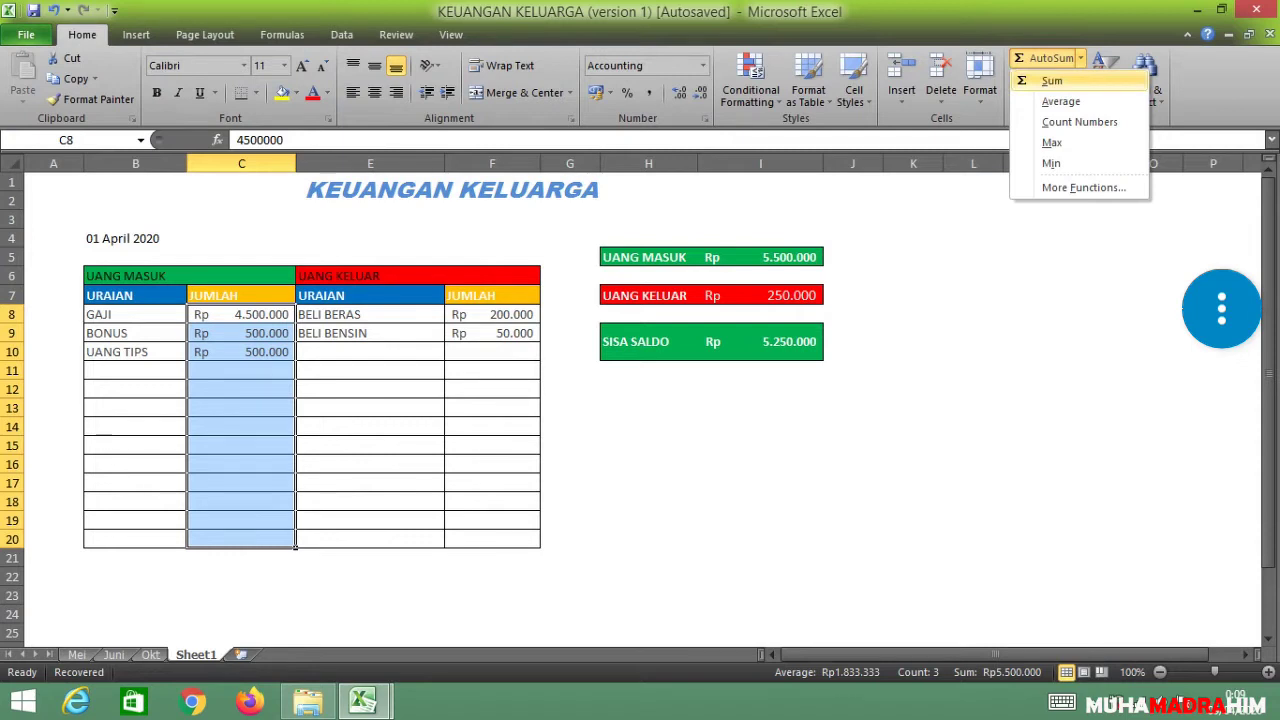
{"action": "left_click", "coordinate": [1052, 80]}
{"action": "key", "text": "ctrl+z"}
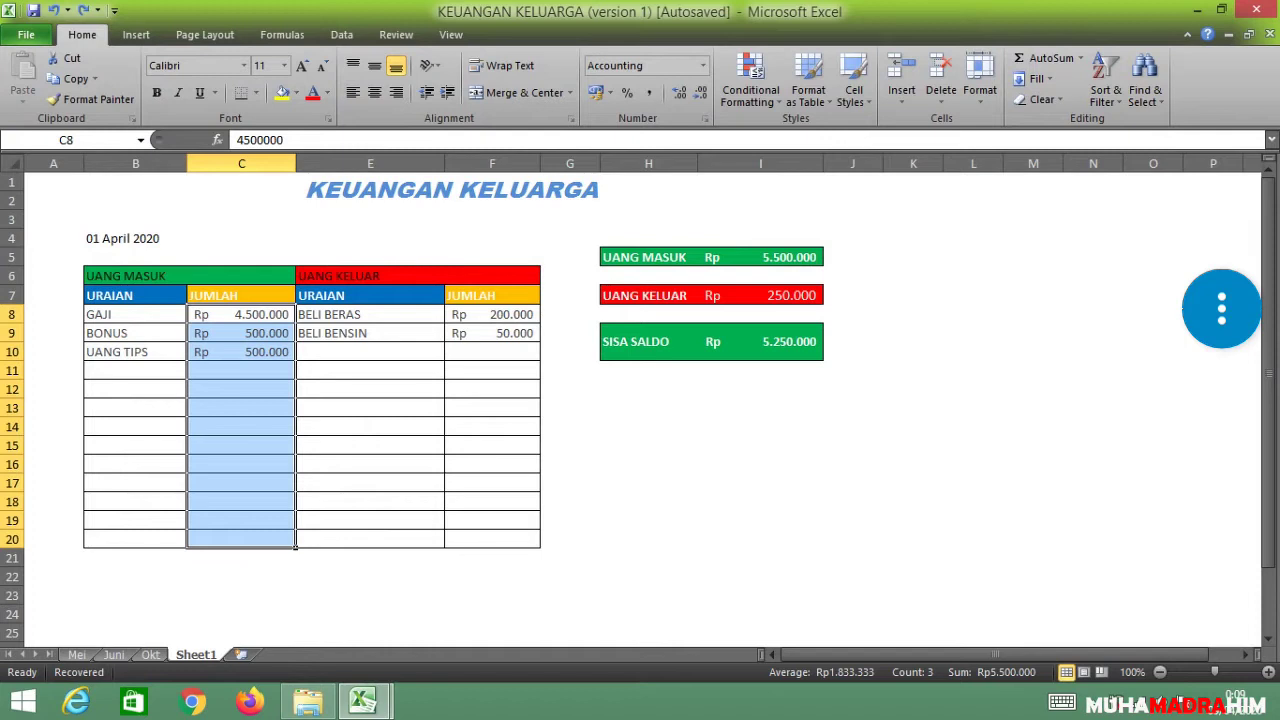
{"action": "left_click_drag", "start_coordinate": [250, 314], "coordinate": [294, 545]}
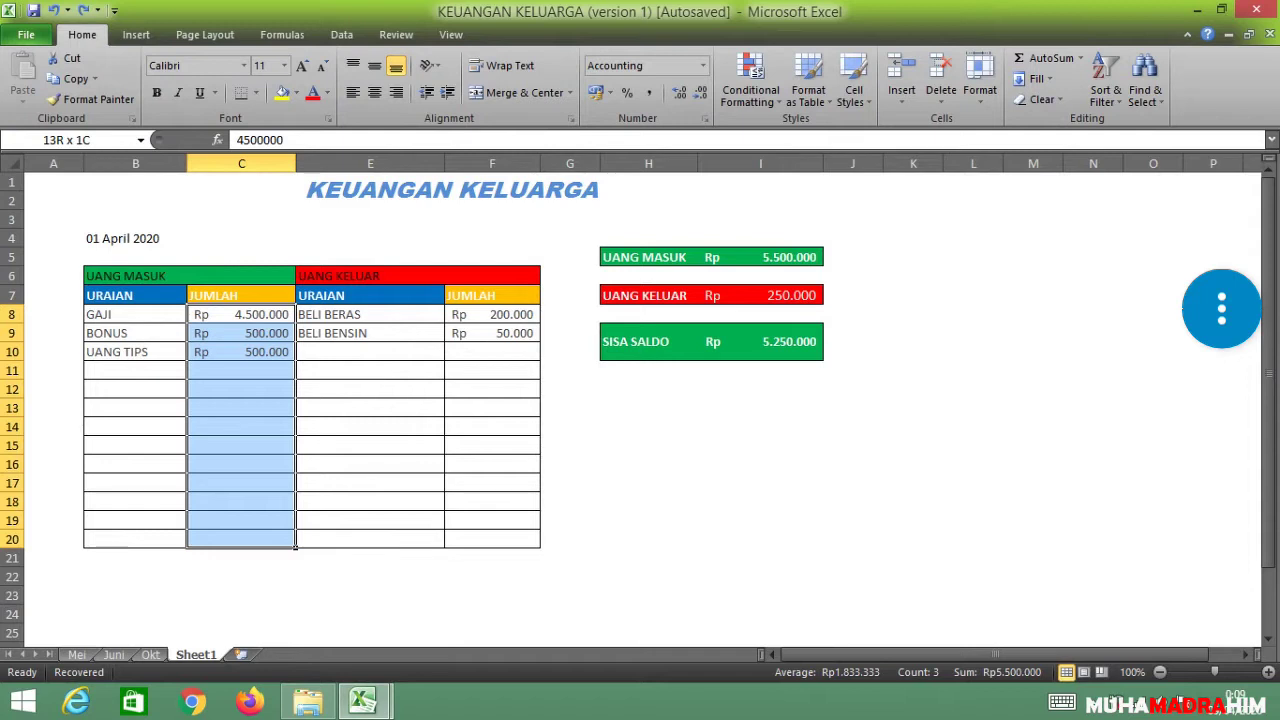
{"action": "left_click_drag", "start_coordinate": [295, 546], "coordinate": [295, 565]}
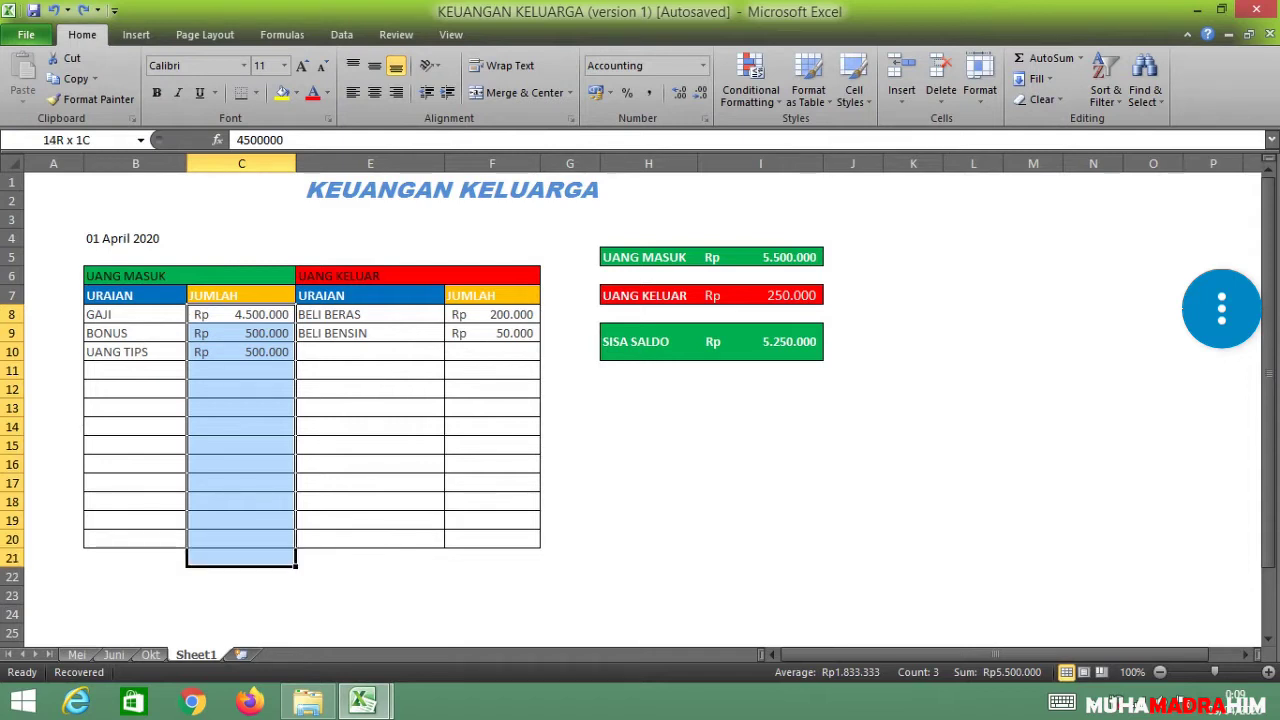
{"action": "left_click", "coordinate": [1080, 58]}
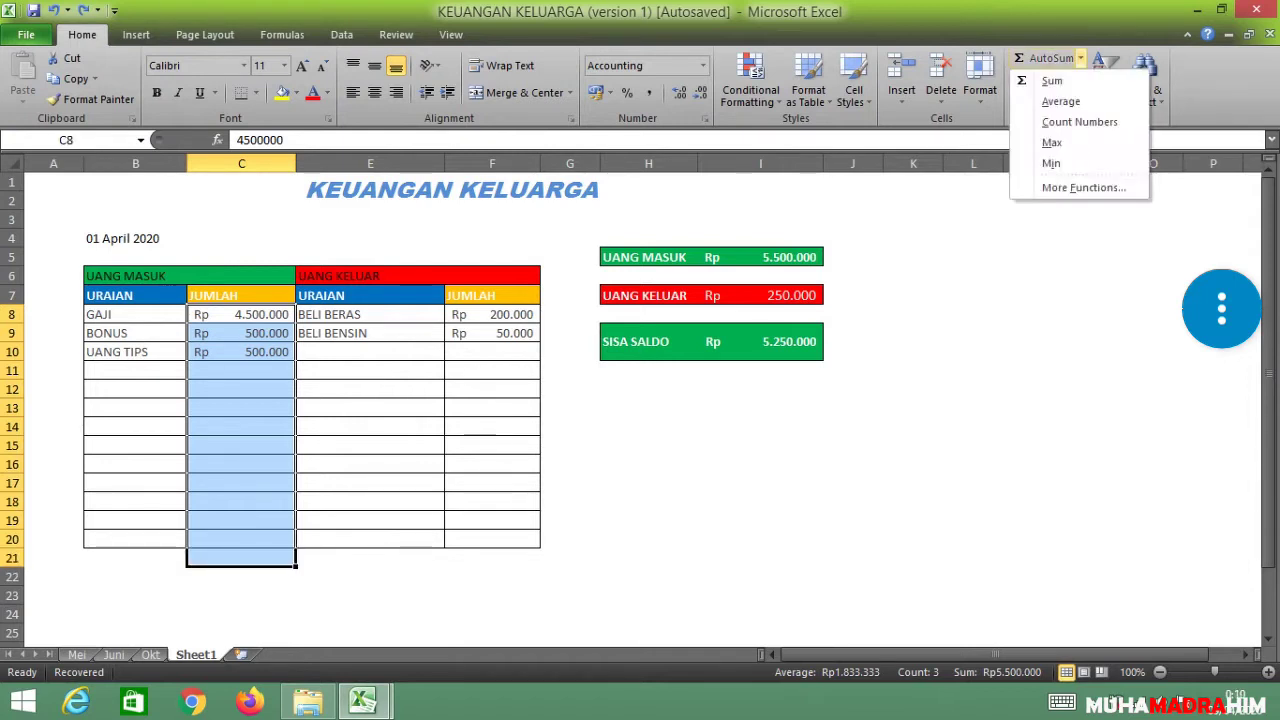
- Insert the Sum total into C21, inspect I5's formula, then delete the C21 total
{"action": "key", "text": "s"}
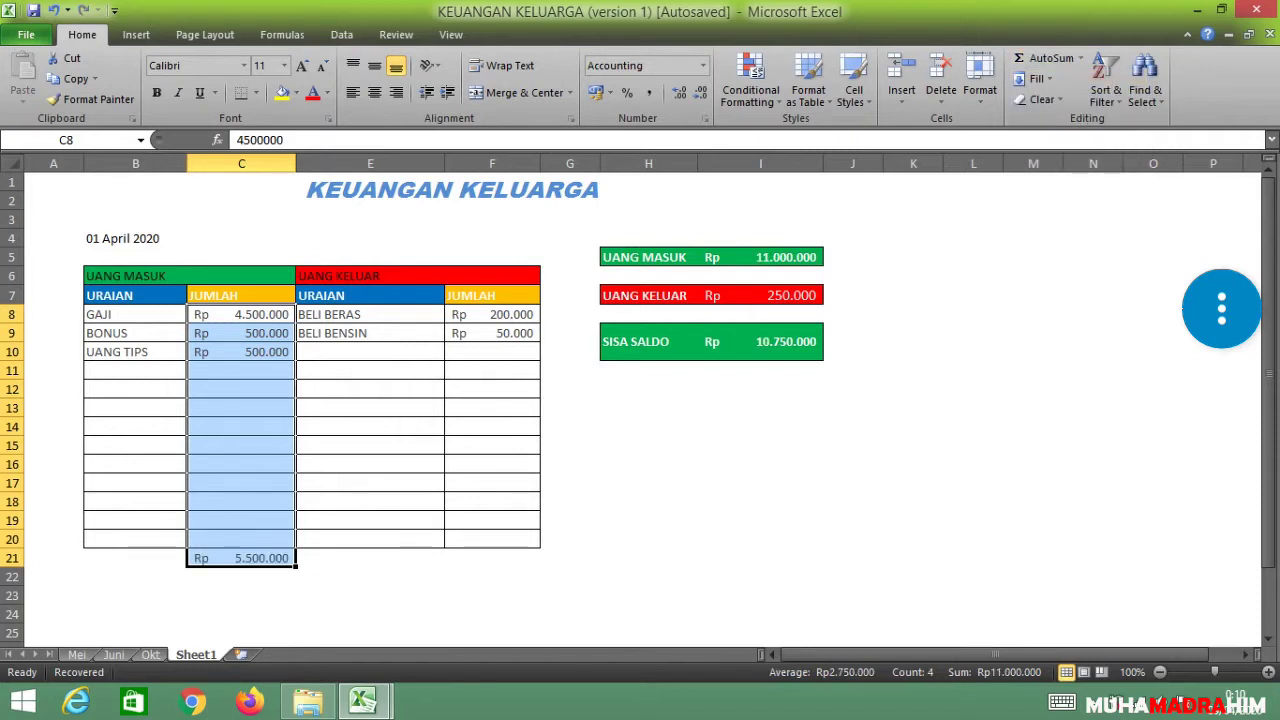
{"action": "left_click", "coordinate": [370, 595]}
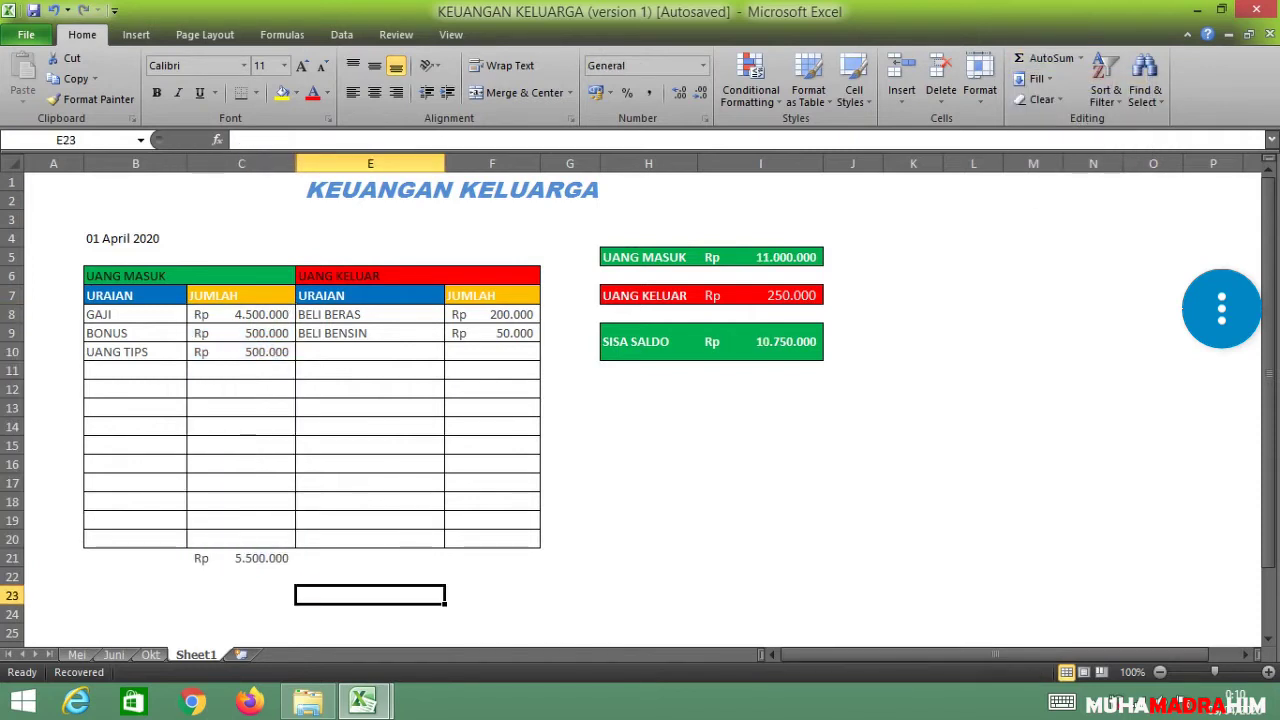
{"action": "left_click", "coordinate": [760, 257]}
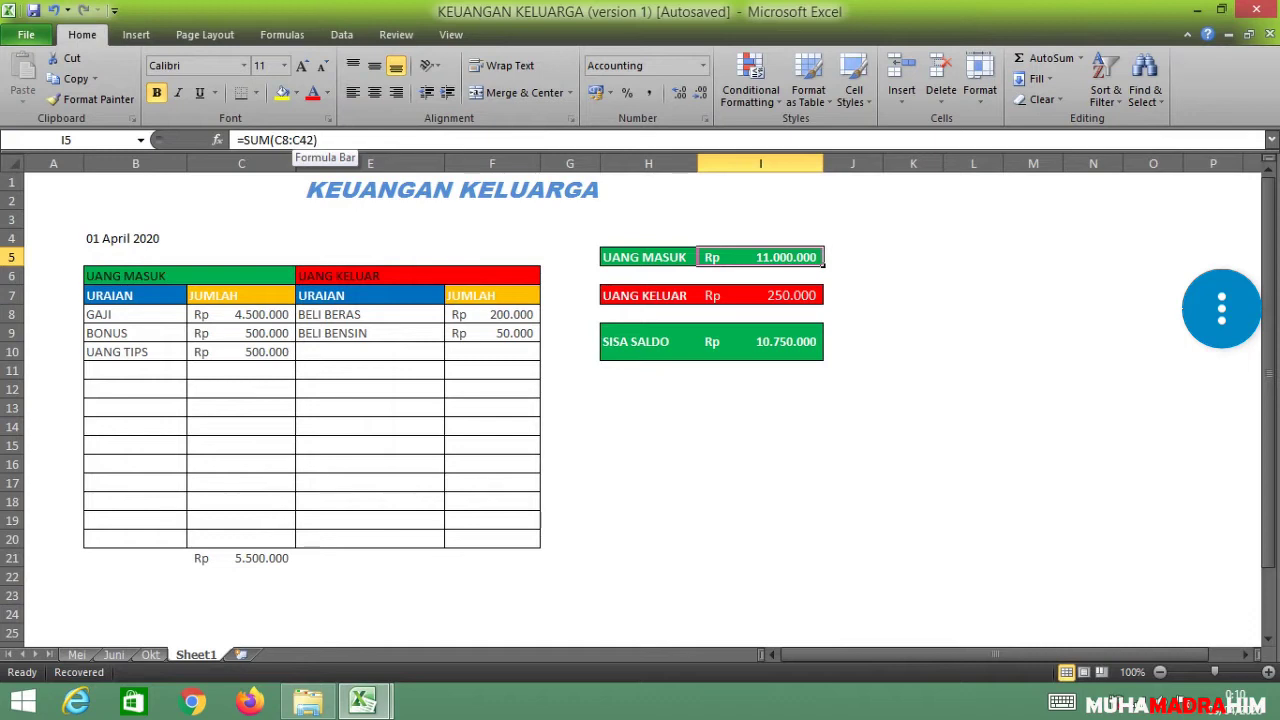
{"action": "left_click", "coordinate": [241, 558]}
{"action": "key", "text": "Delete"}
{"action": "left_click", "coordinate": [760, 464]}
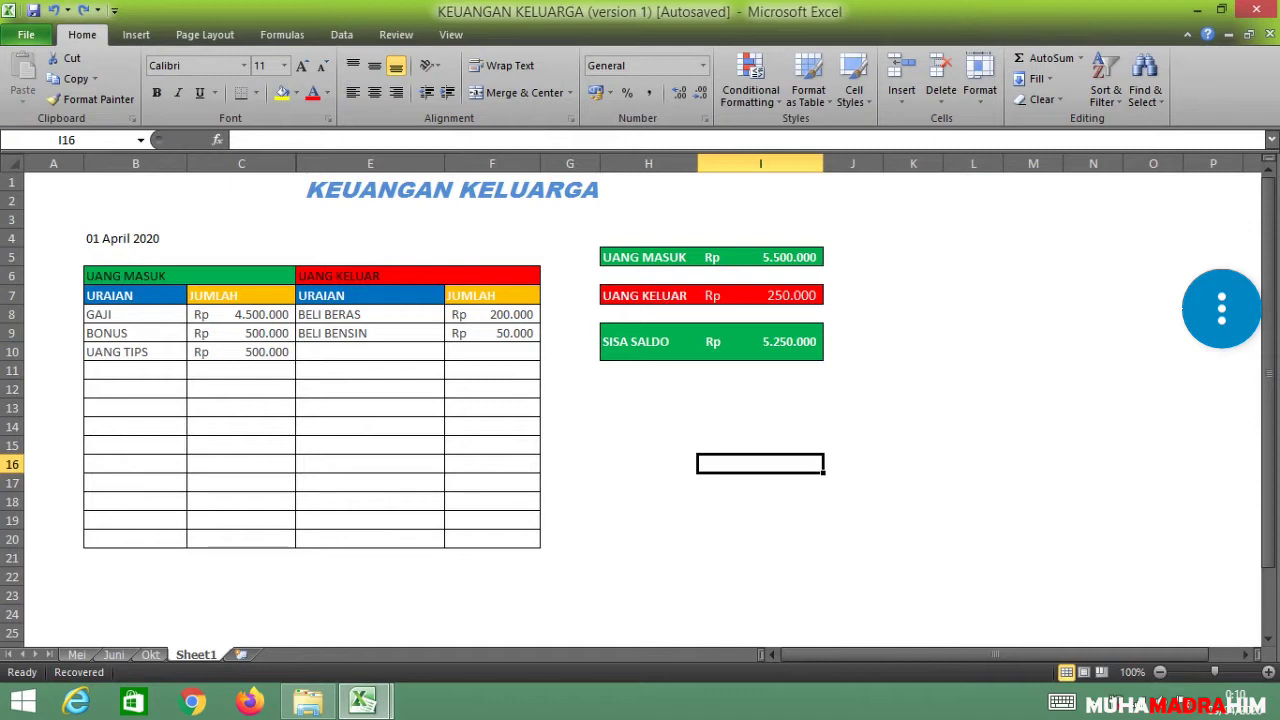
- Change the I5 formula's range from C8:C42 to C8:C20
{"action": "left_click", "coordinate": [241, 370]}
{"action": "left_click", "coordinate": [760, 257]}
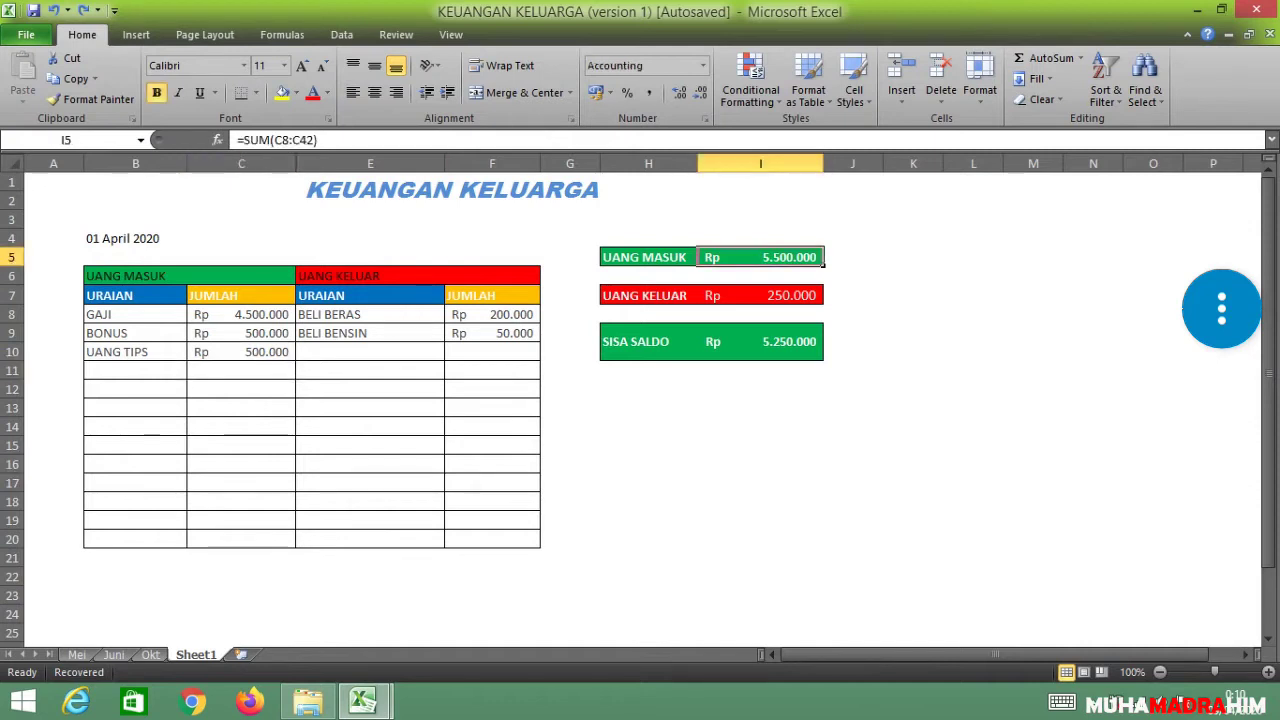
{"action": "key", "text": "F2"}
{"action": "key", "text": "F2"}
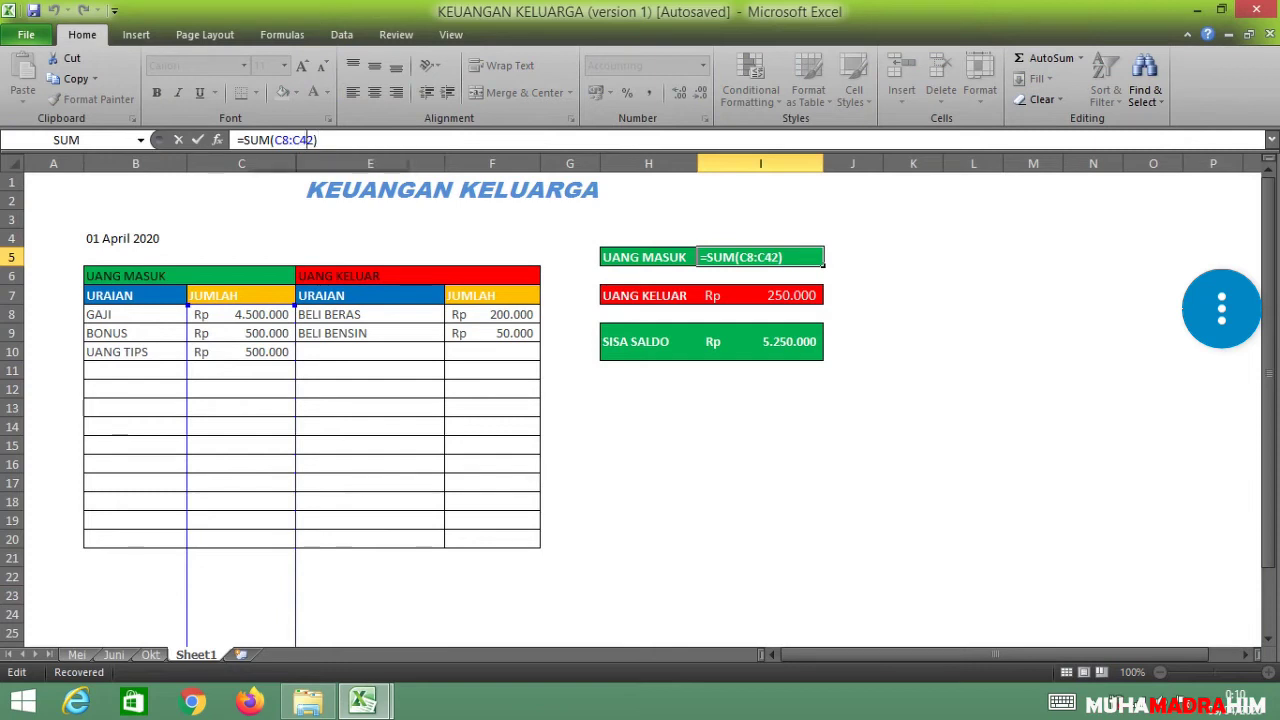
{"action": "left_click", "coordinate": [306, 140]}
{"action": "left_click_drag", "start_coordinate": [316, 140], "coordinate": [299, 140]}
{"action": "type", "text": "20"}
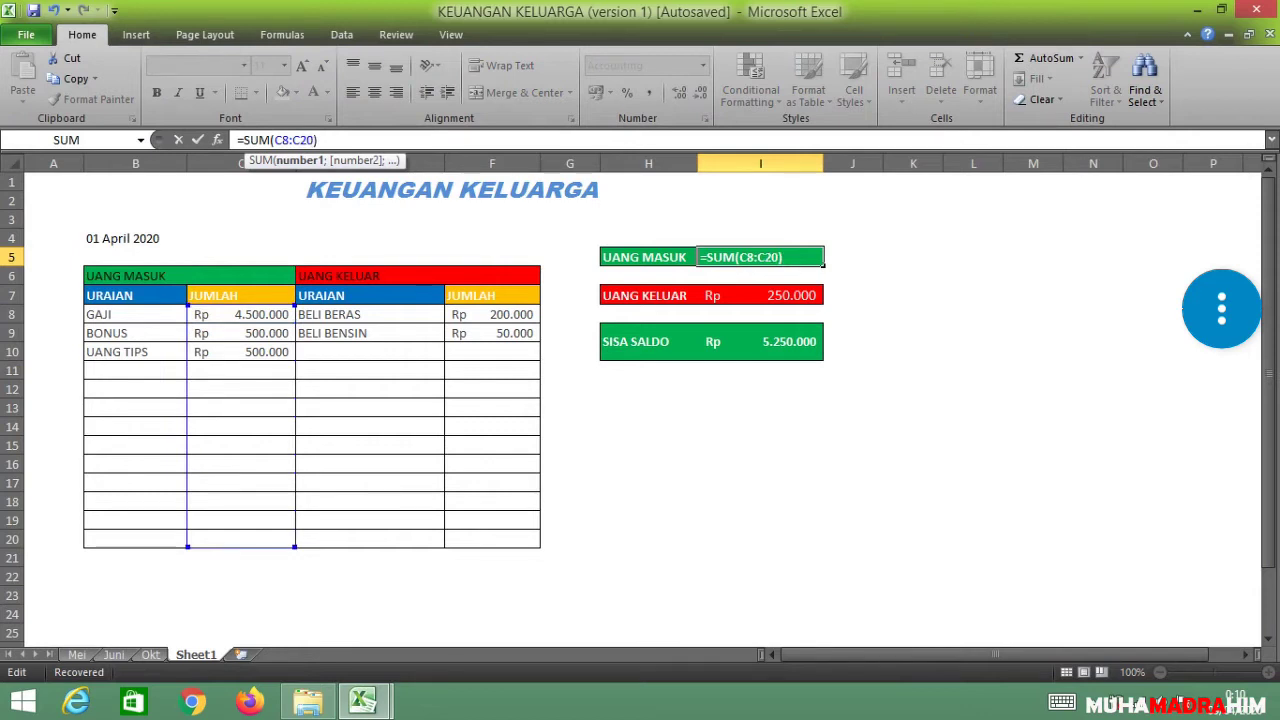
{"action": "key", "text": "Return"}
- Select the income amounts C8:C21 and recheck the UANG MASUK formula in I5
{"action": "left_click_drag", "start_coordinate": [240, 314], "coordinate": [240, 539]}
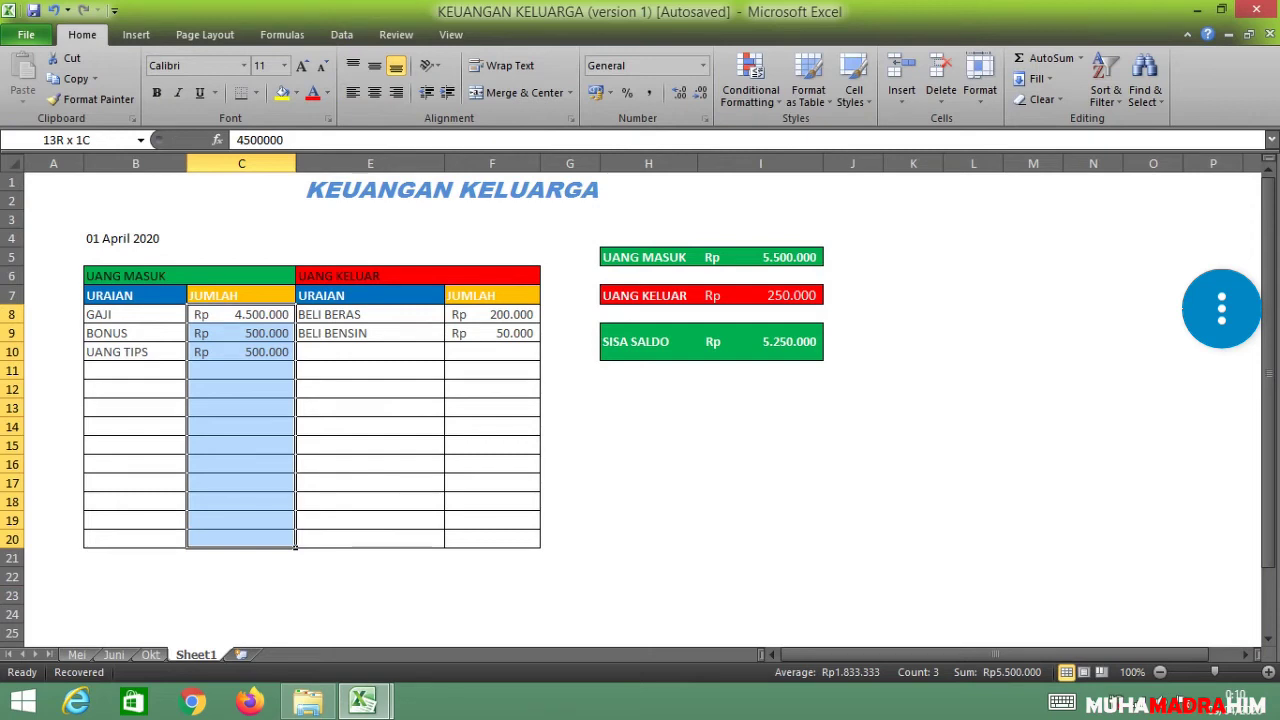
{"action": "left_click_drag", "start_coordinate": [240, 540], "coordinate": [240, 558]}
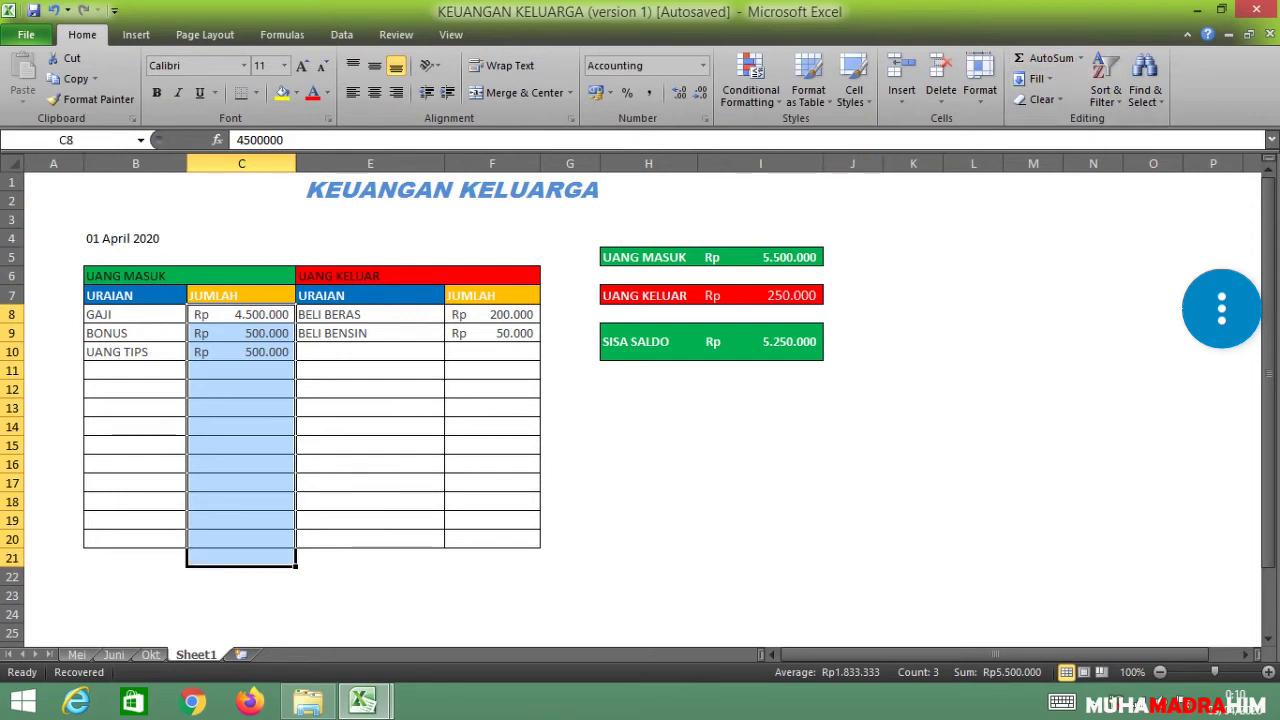
{"action": "left_click", "coordinate": [760, 257]}
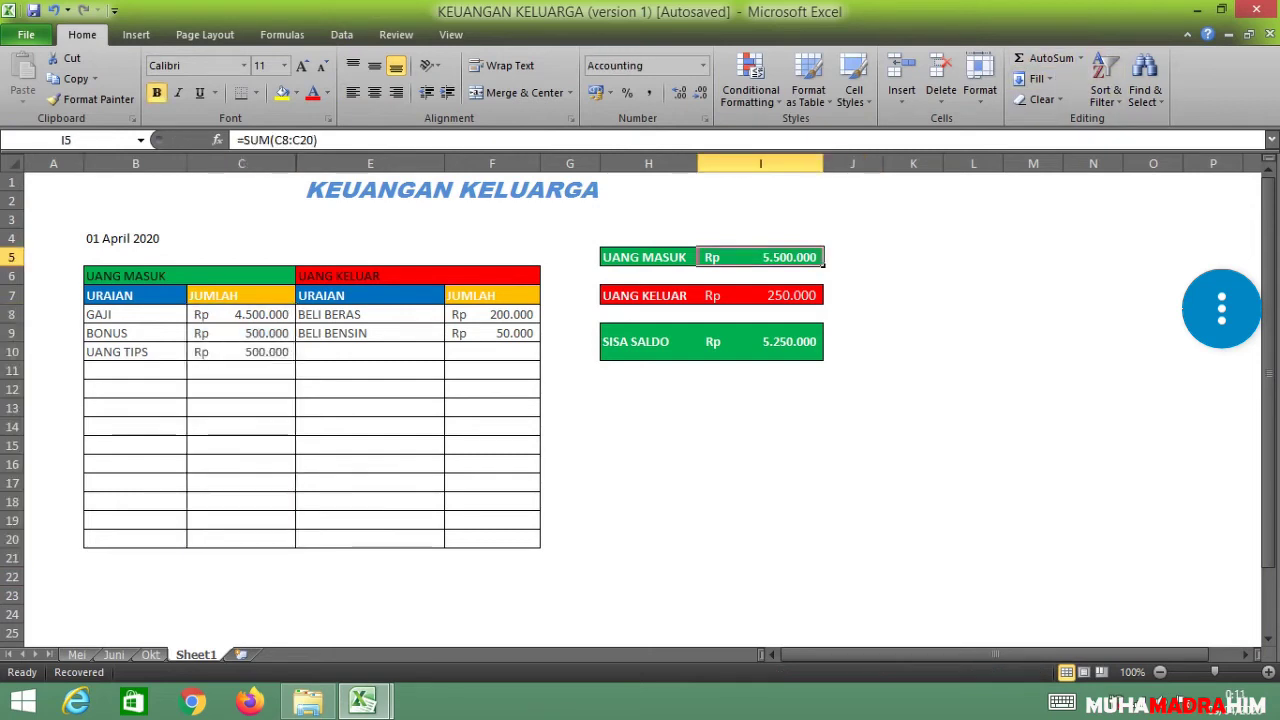
- AutoSum the income amounts C8:C20 into cell C21
{"action": "left_click_drag", "start_coordinate": [240, 314], "coordinate": [260, 540]}
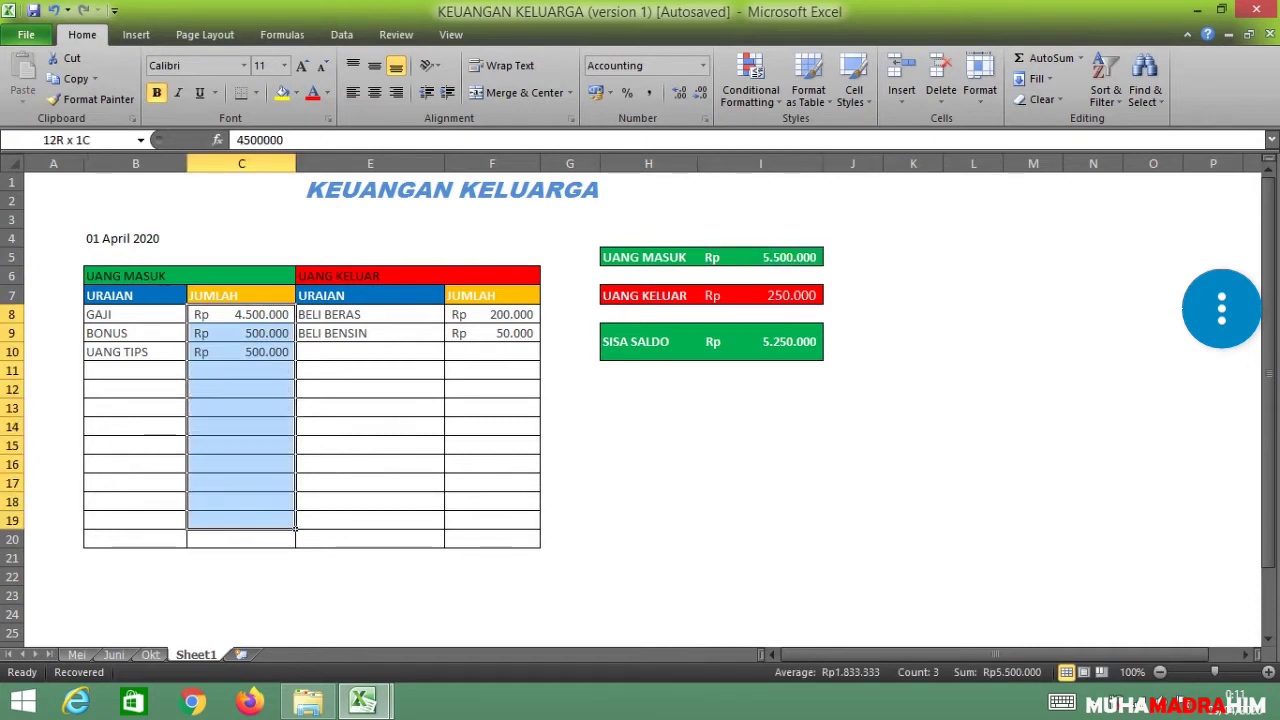
{"action": "left_click_drag", "start_coordinate": [295, 545], "coordinate": [260, 558]}
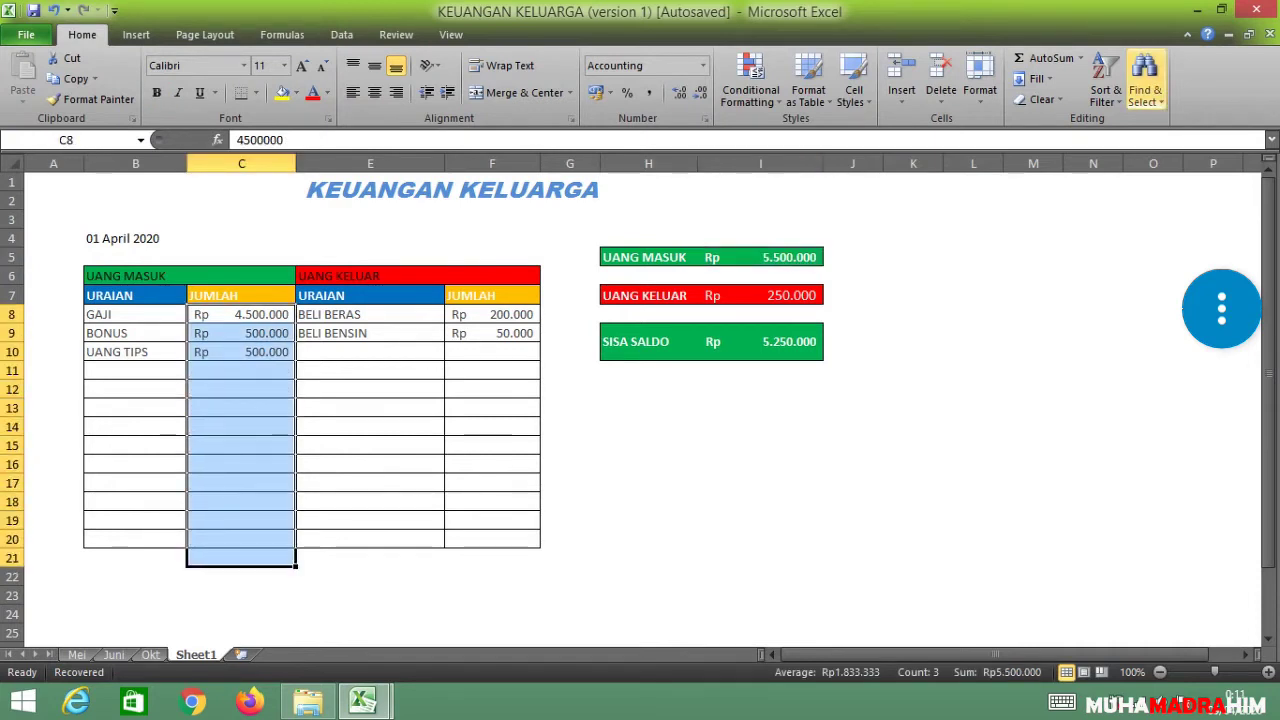
{"action": "left_click", "coordinate": [1080, 58]}
{"action": "left_click", "coordinate": [1052, 80]}
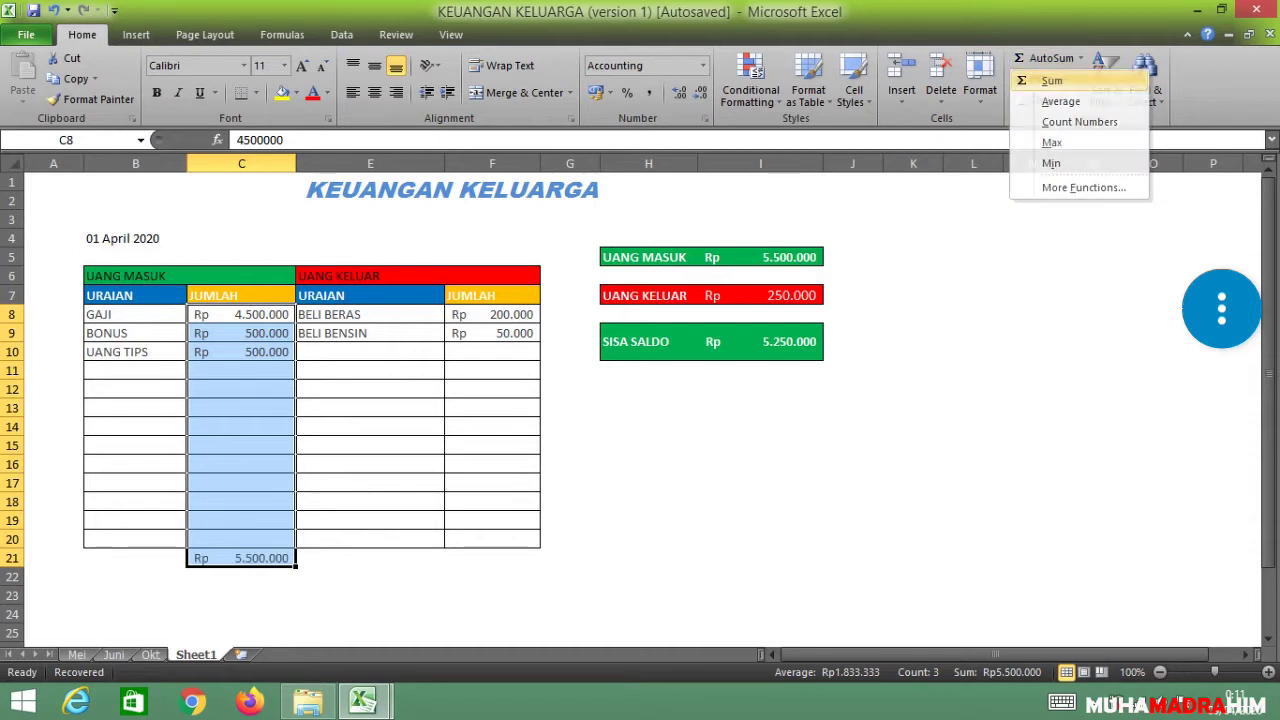
{"action": "left_click", "coordinate": [492, 613]}
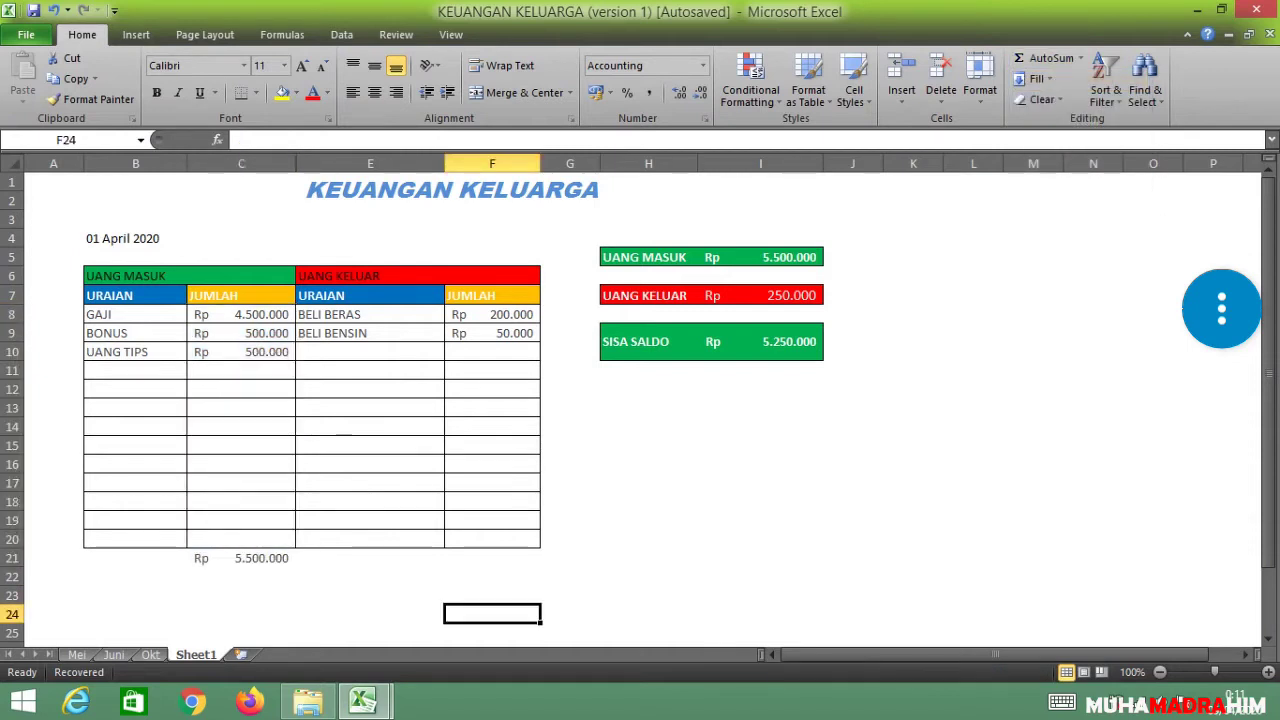
- Move the C21 total to K16 and widen column K to show Rp 5.500.000
{"action": "left_click", "coordinate": [241, 558]}
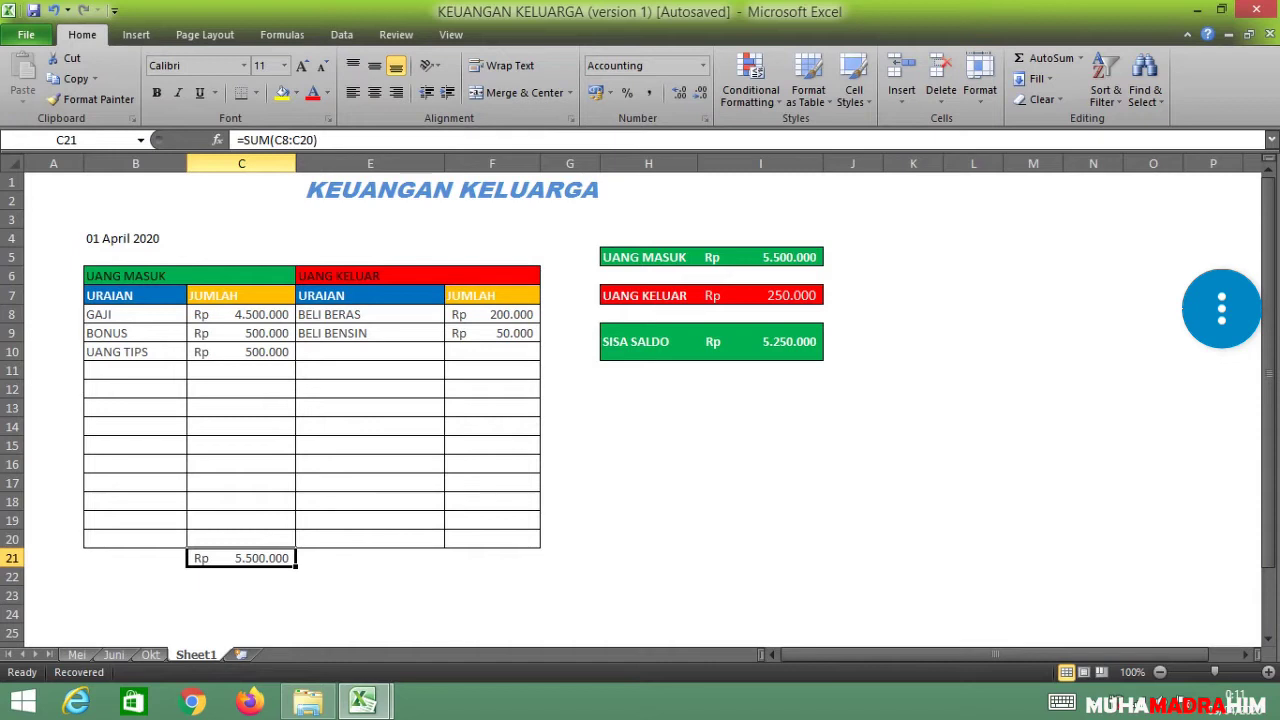
{"action": "key", "text": "ctrl+c"}
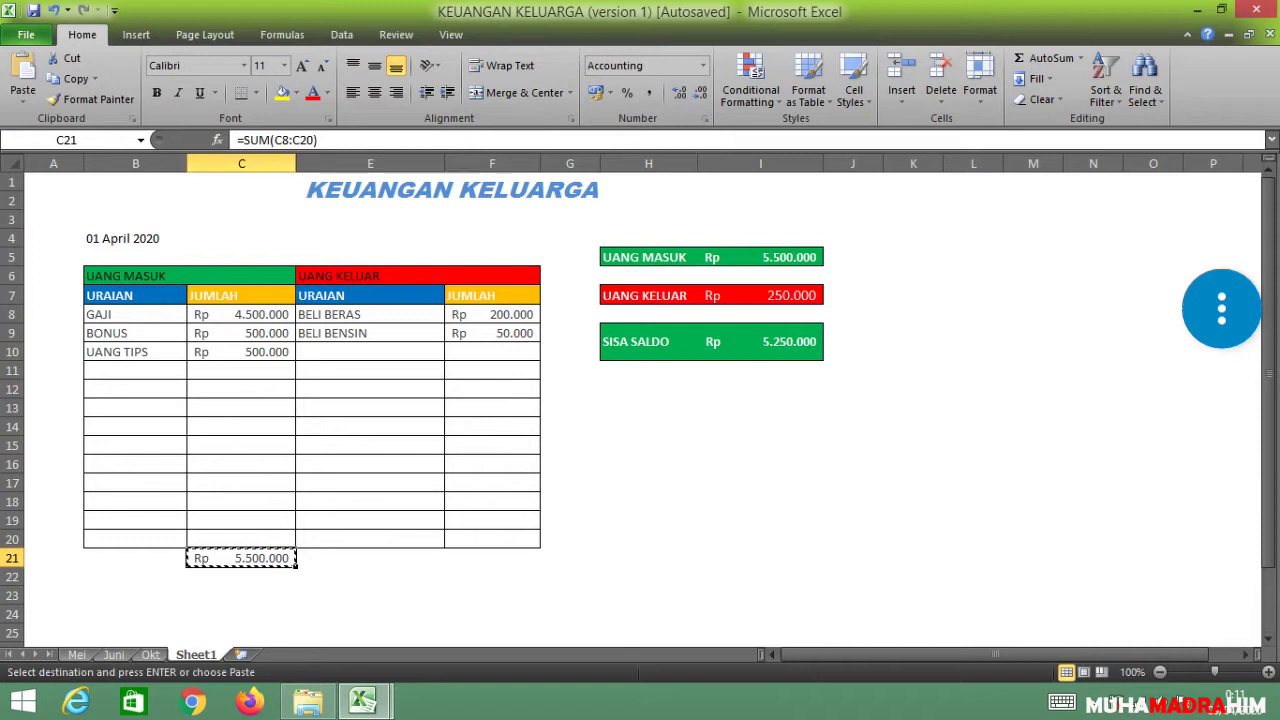
{"action": "left_click", "coordinate": [913, 464]}
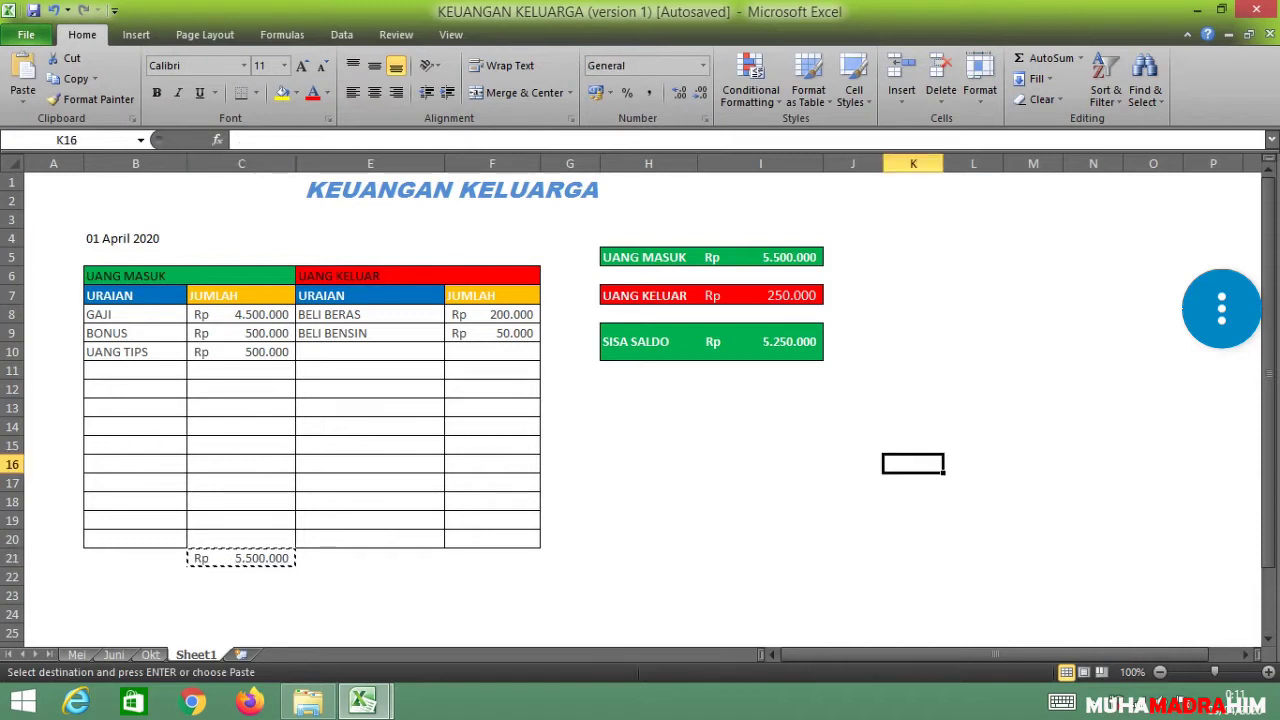
{"action": "key", "text": "ctrl+v"}
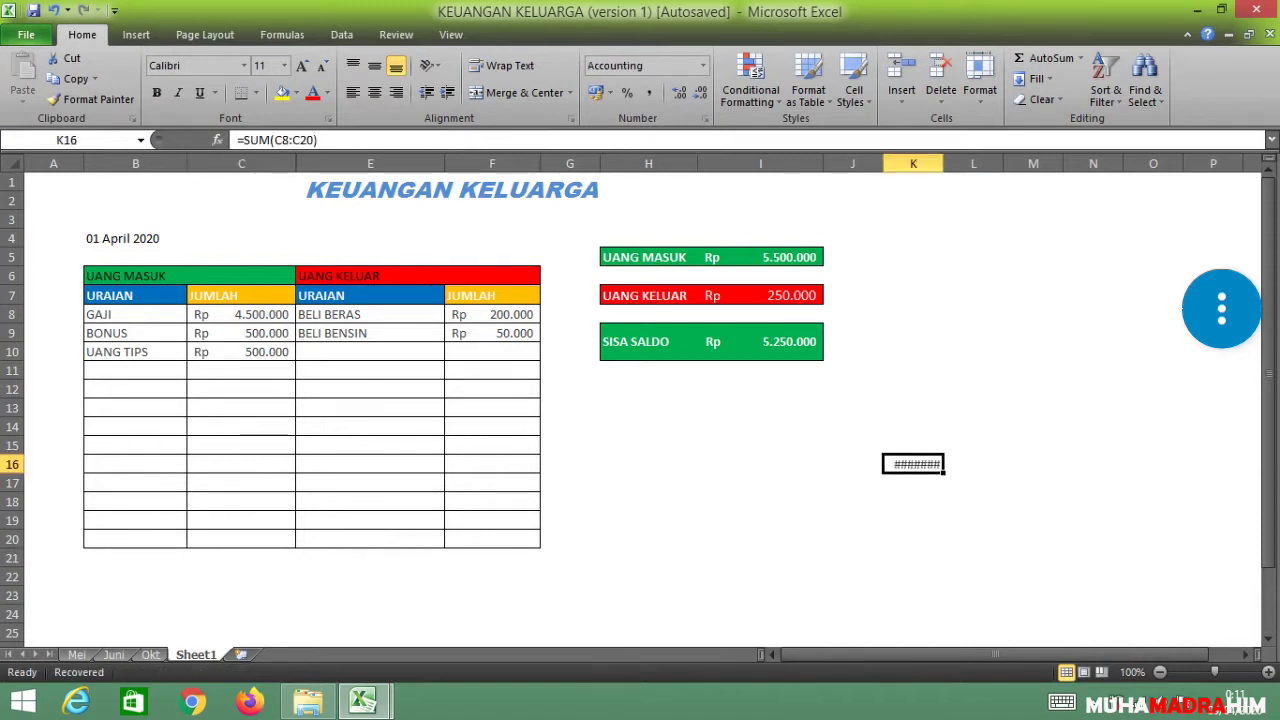
{"action": "left_click", "coordinate": [760, 257]}
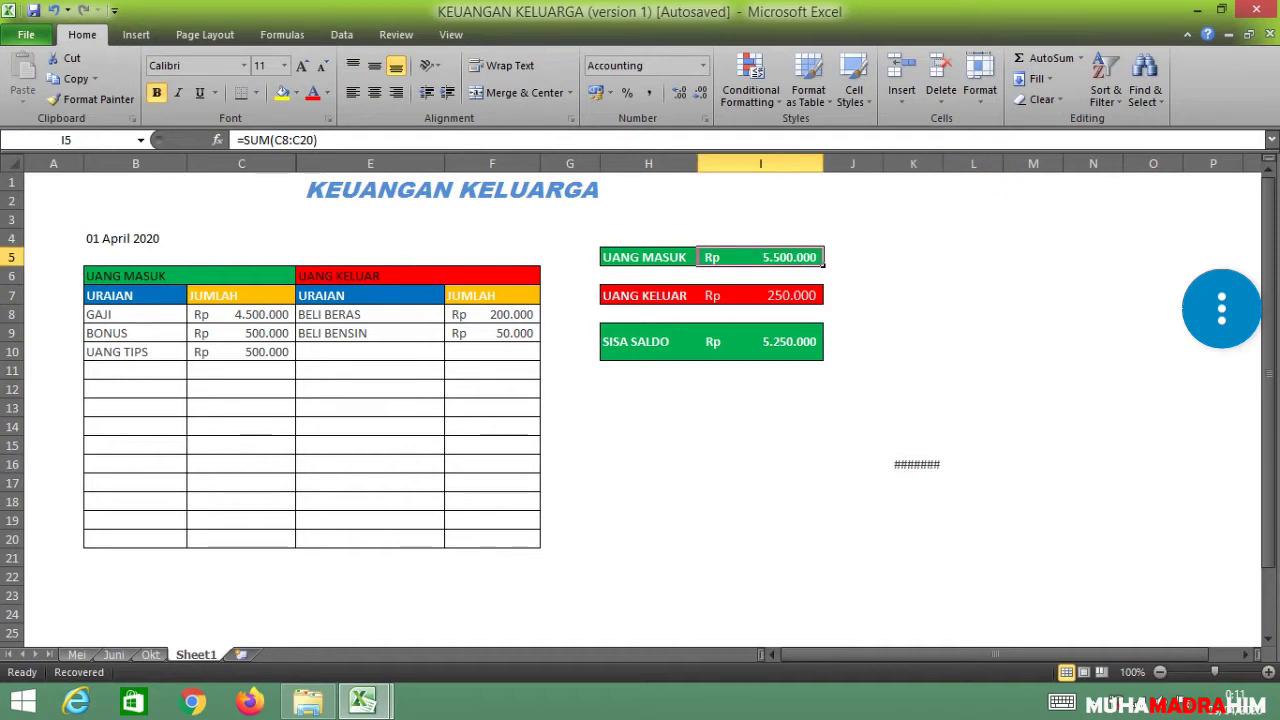
{"action": "left_click", "coordinate": [913, 464]}
{"action": "left_click_drag", "start_coordinate": [943, 163], "coordinate": [998, 163]}
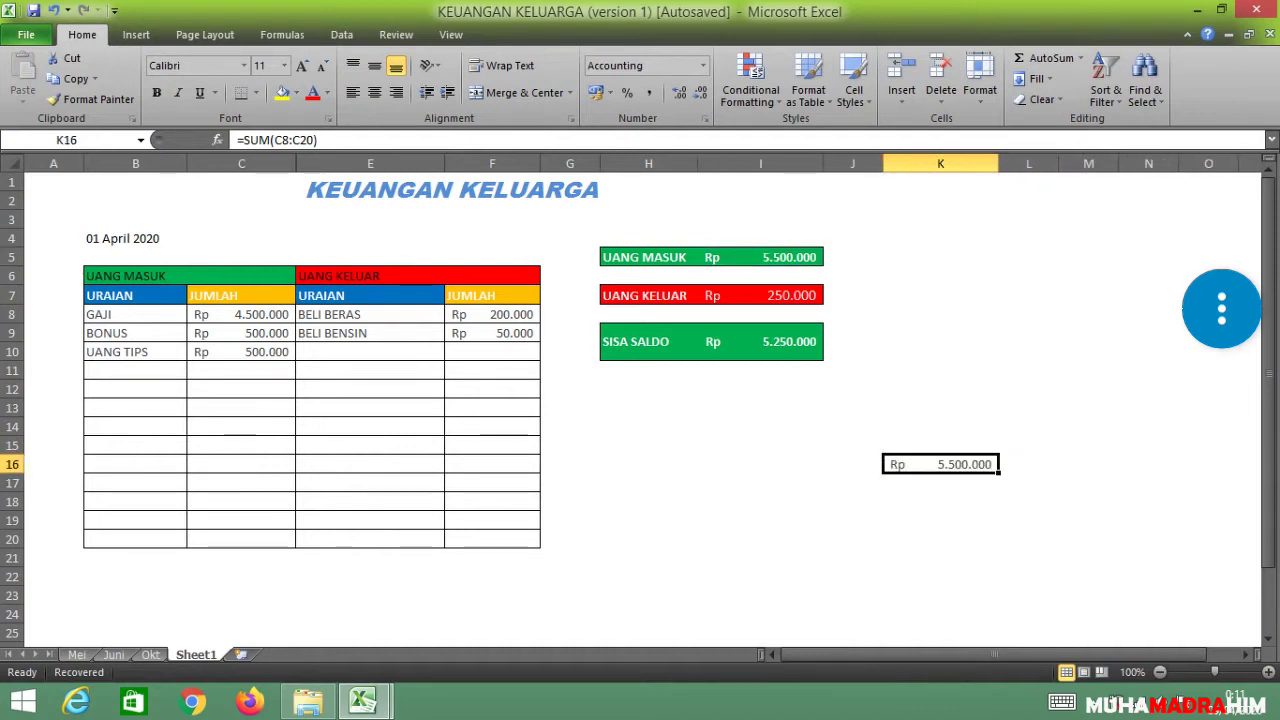
{"action": "left_click_drag", "start_coordinate": [241, 314], "coordinate": [250, 540]}
- Apply AutoSum Sum to the income amounts in column C, leaving a stray total in C20
{"action": "left_click", "coordinate": [1080, 58]}
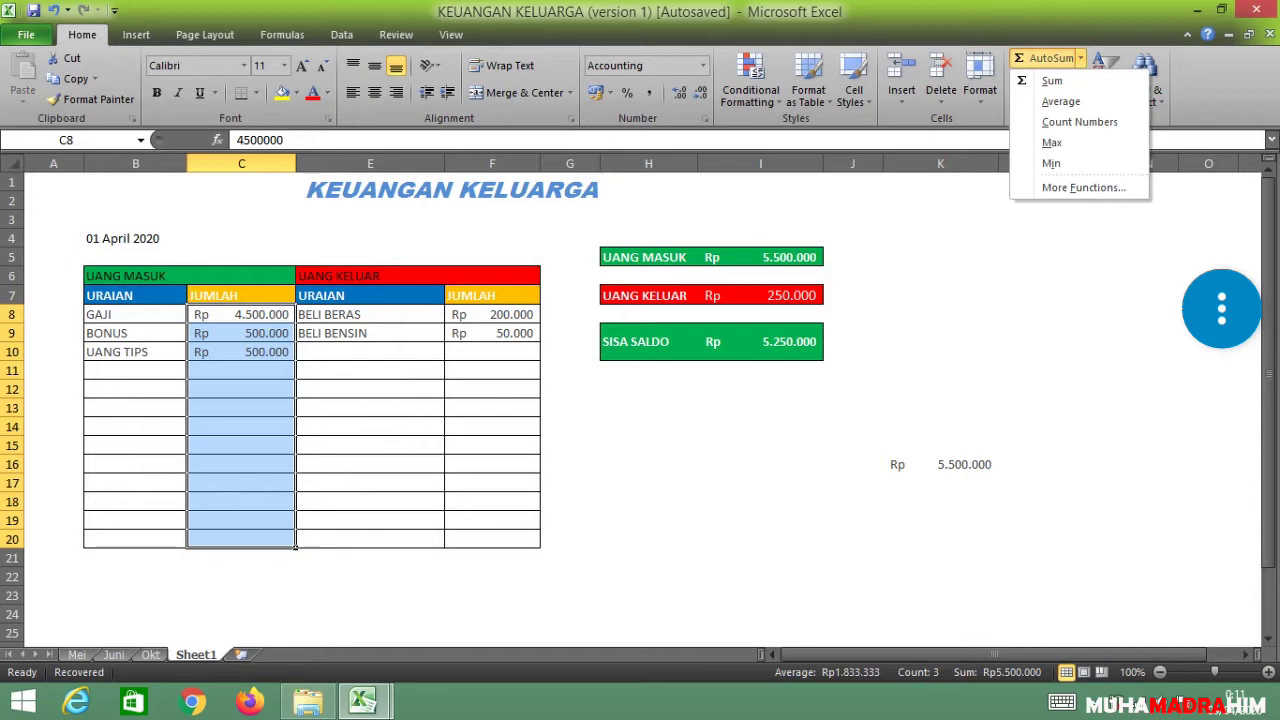
{"action": "key", "text": "Escape"}
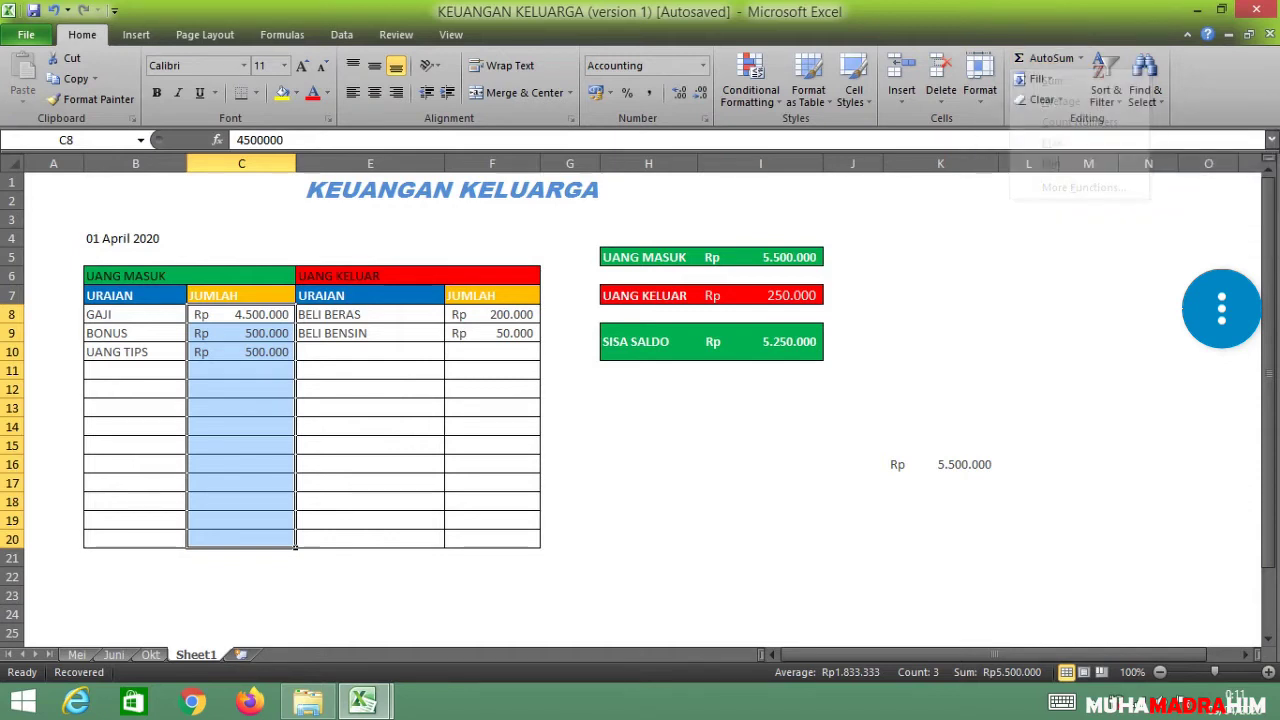
{"action": "left_click_drag", "start_coordinate": [241, 314], "coordinate": [241, 558]}
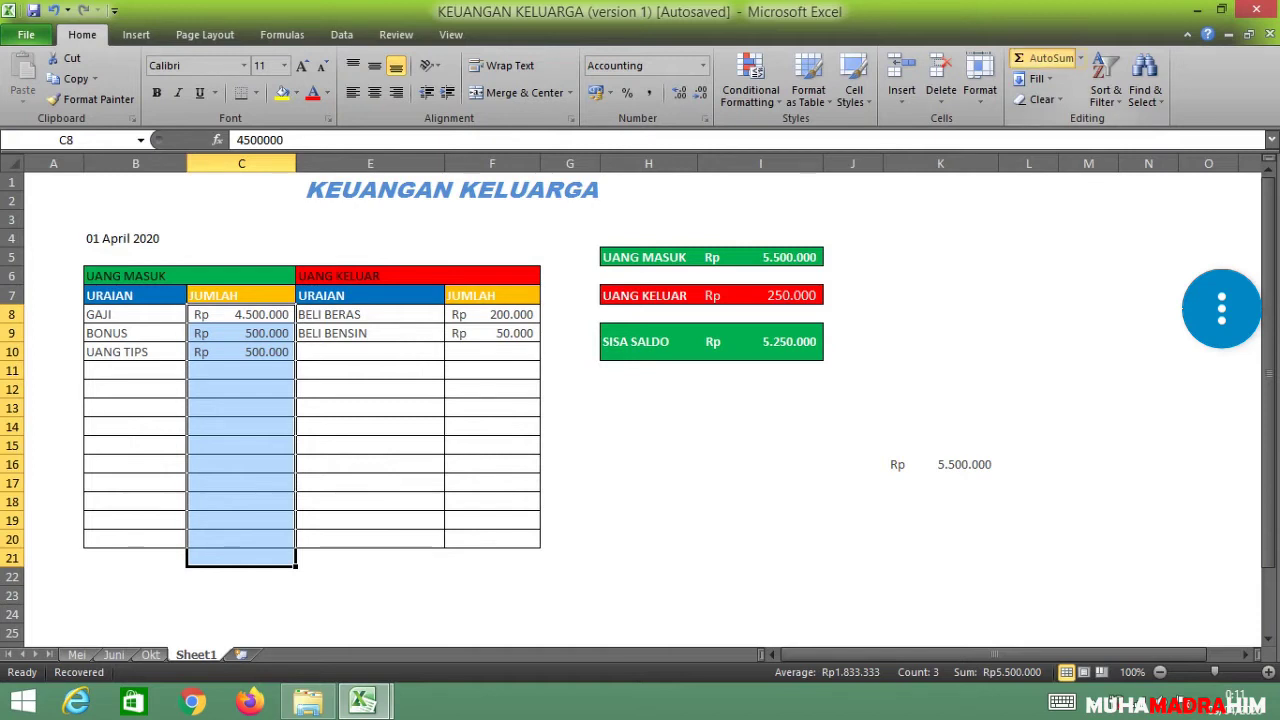
{"action": "left_click", "coordinate": [1040, 58]}
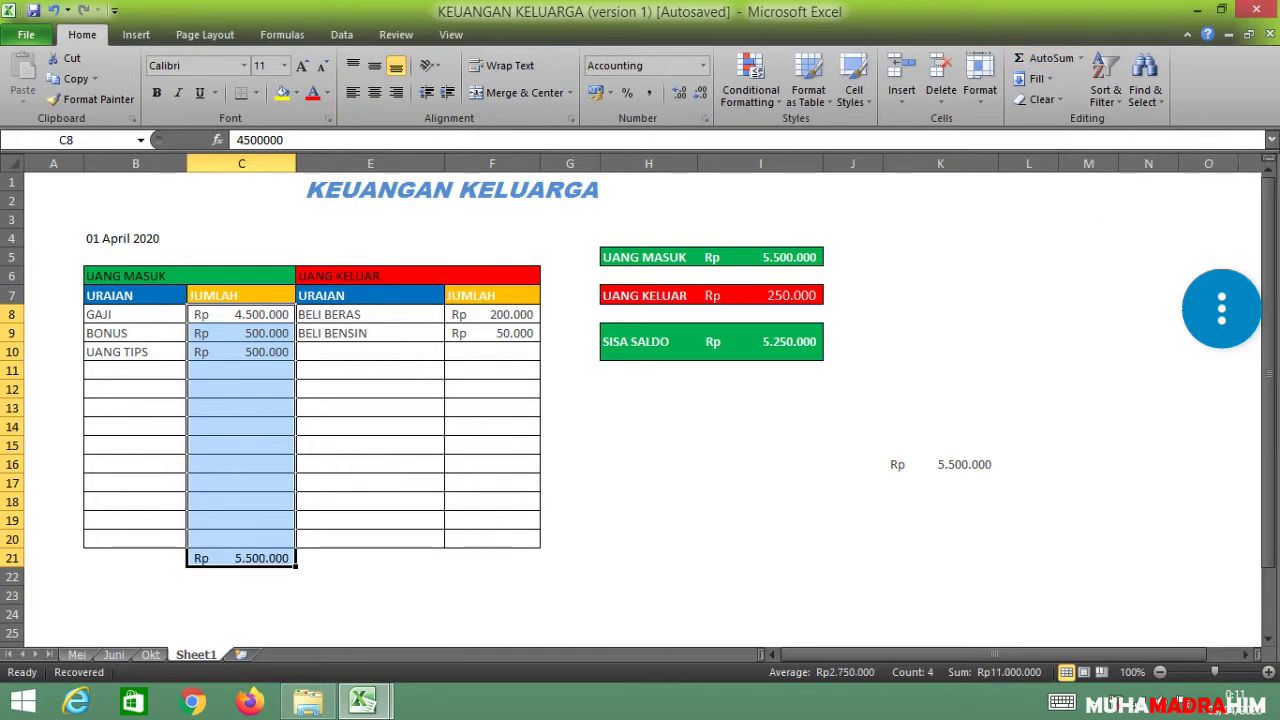
{"action": "left_click_drag", "start_coordinate": [241, 314], "coordinate": [241, 539]}
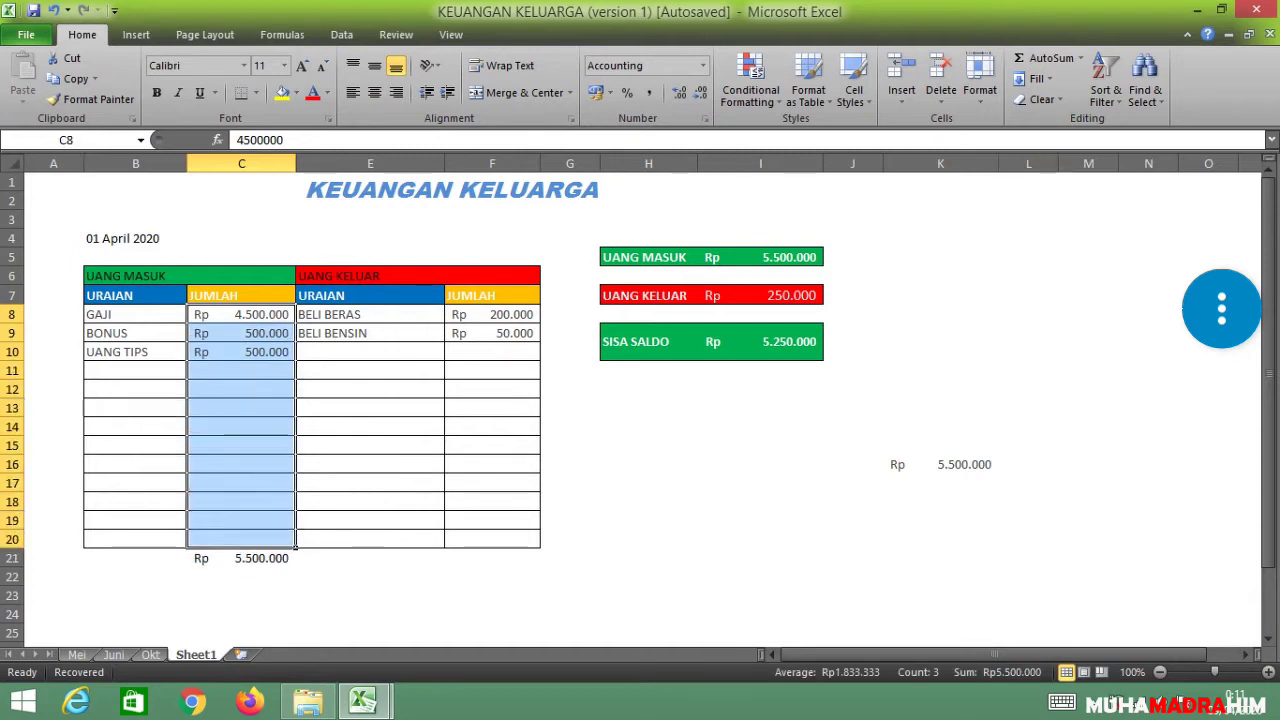
{"action": "left_click", "coordinate": [1080, 58]}
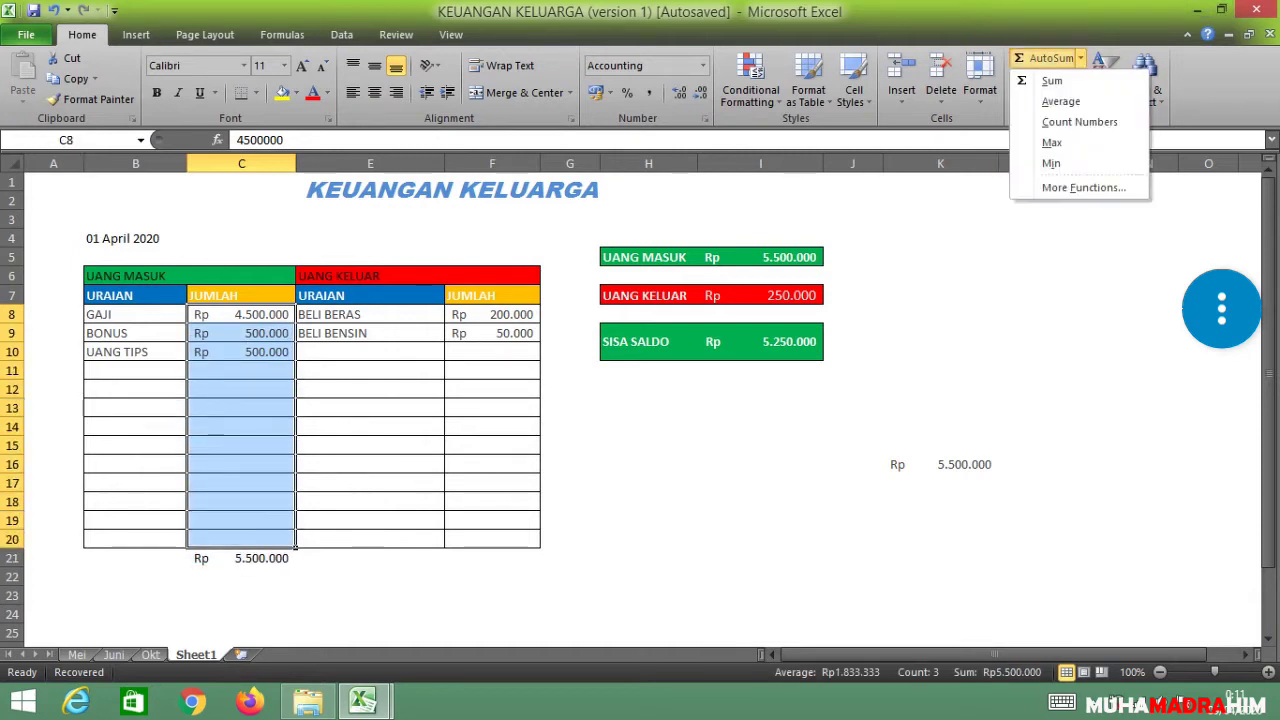
{"action": "left_click", "coordinate": [1052, 80]}
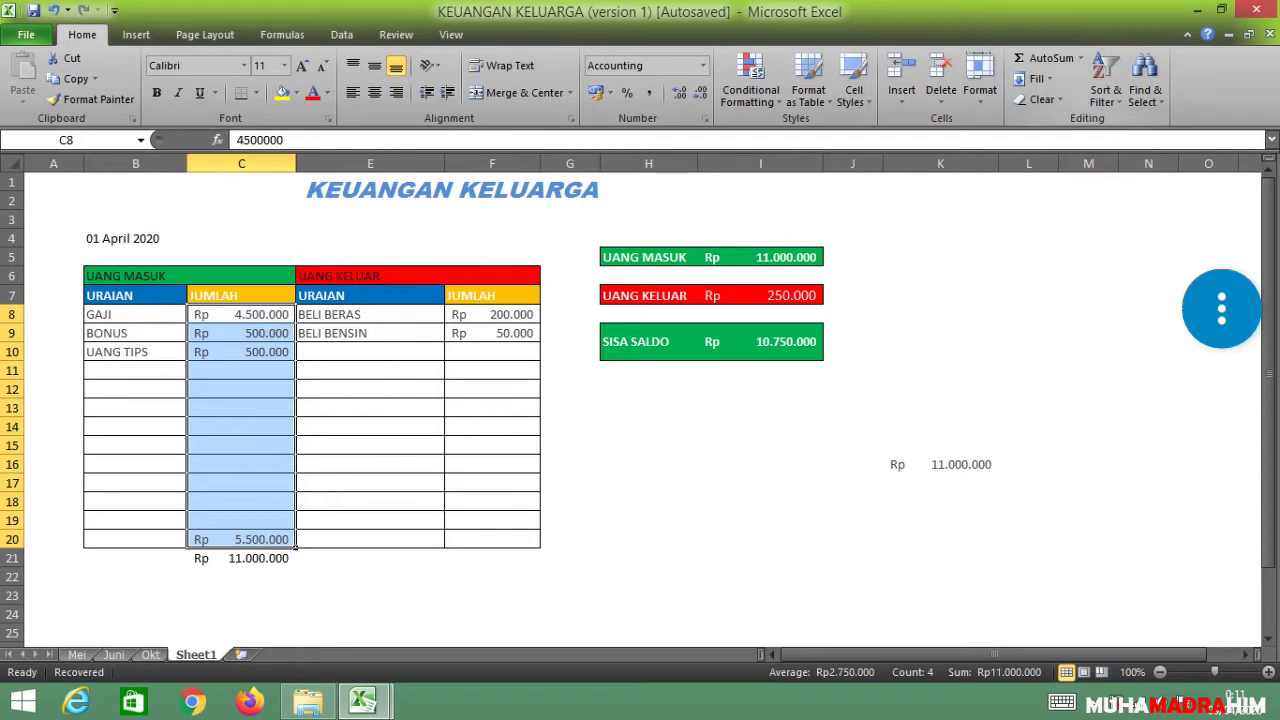
- Undo the stray C20 sum and rebuild =SUM(C8:C20) in C21, showing Rp 5.500.000
{"action": "key", "text": "ctrl+z"}
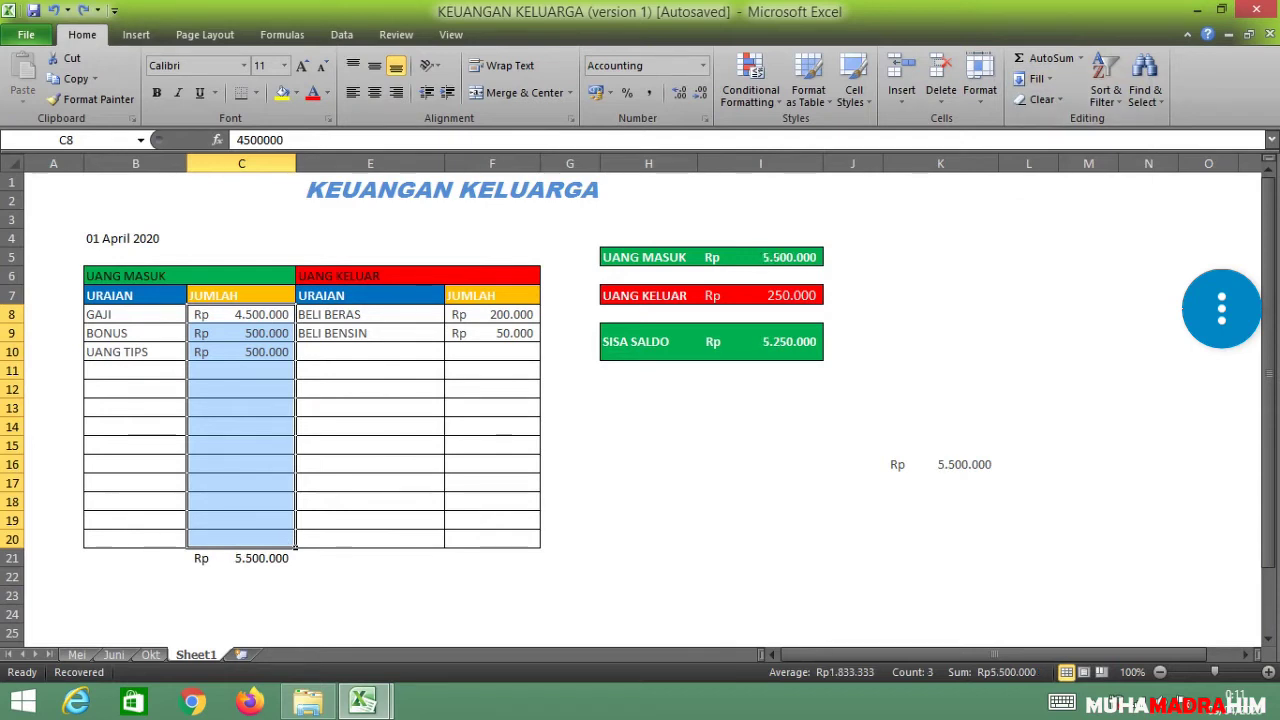
{"action": "left_click", "coordinate": [241, 558]}
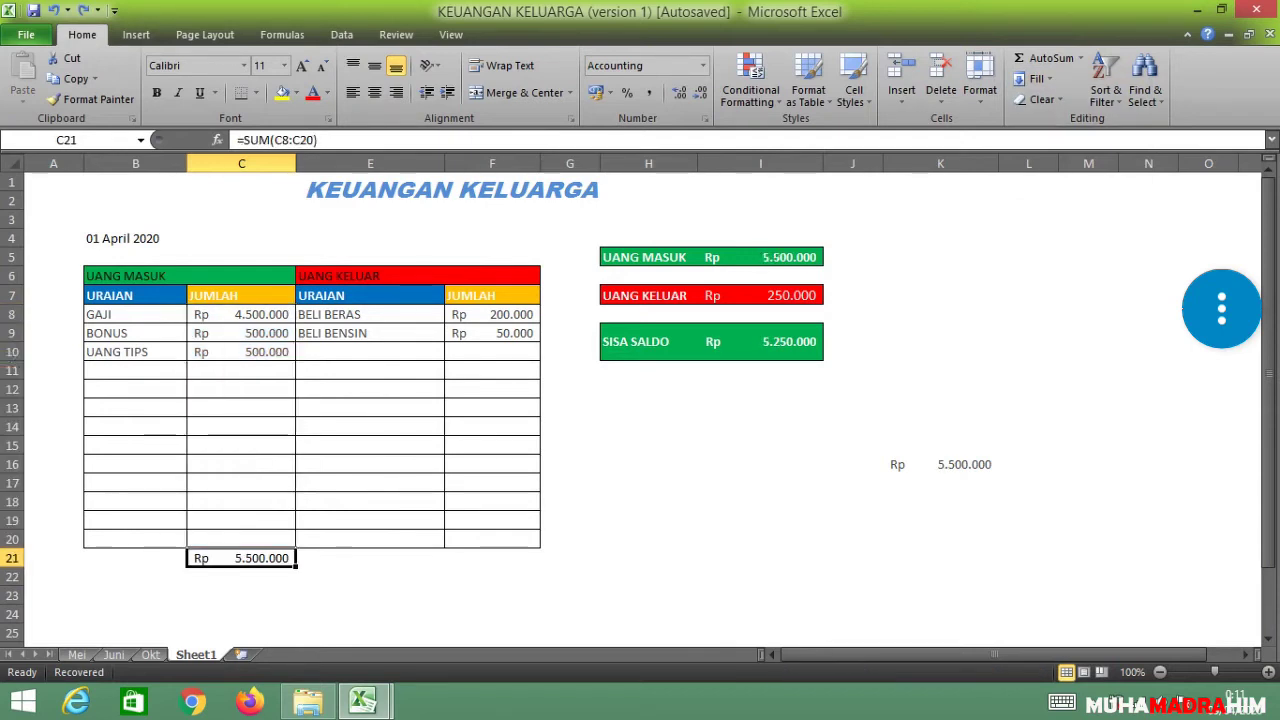
{"action": "left_click_drag", "start_coordinate": [241, 314], "coordinate": [241, 558]}
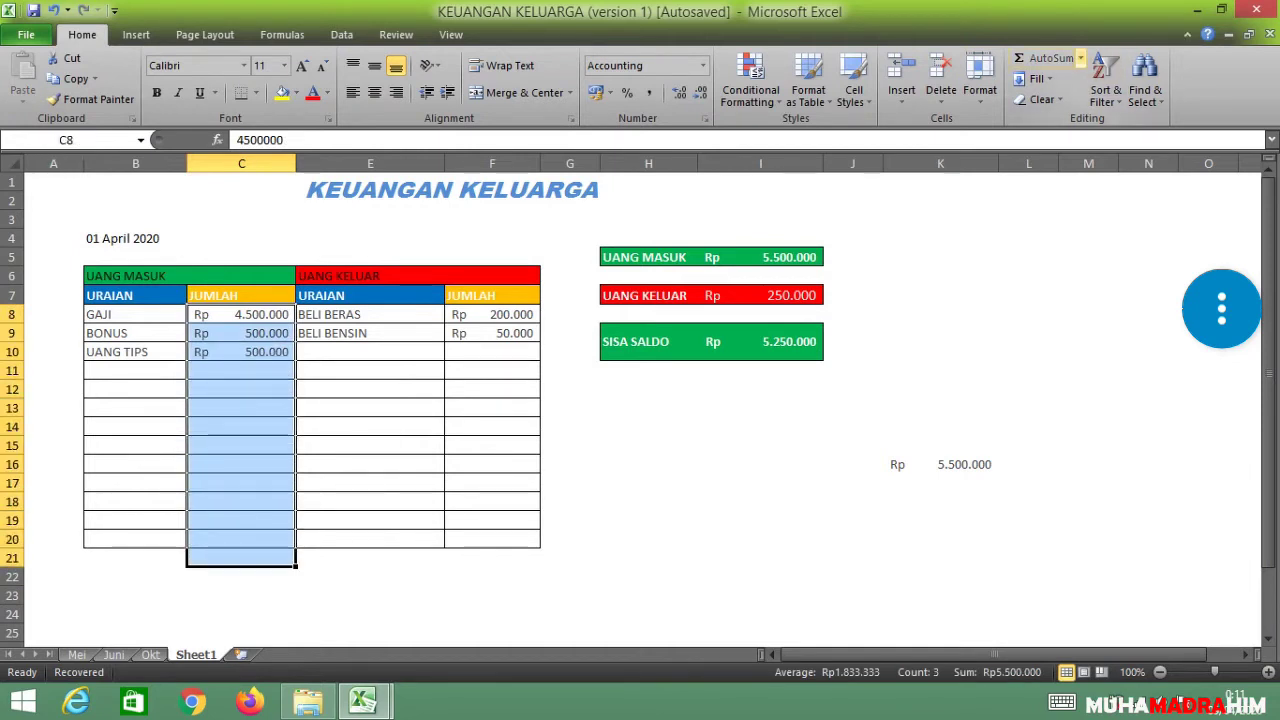
{"action": "left_click", "coordinate": [1080, 58]}
{"action": "left_click", "coordinate": [1048, 80]}
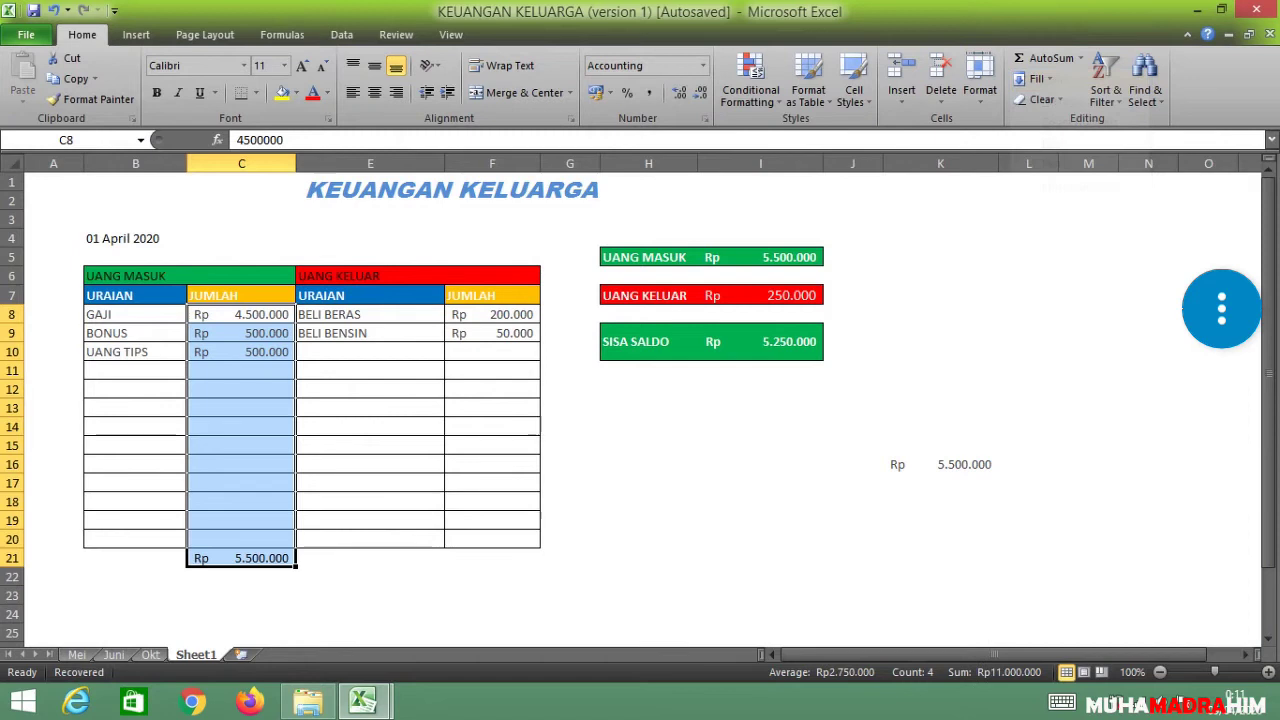
{"action": "left_click", "coordinate": [648, 576]}
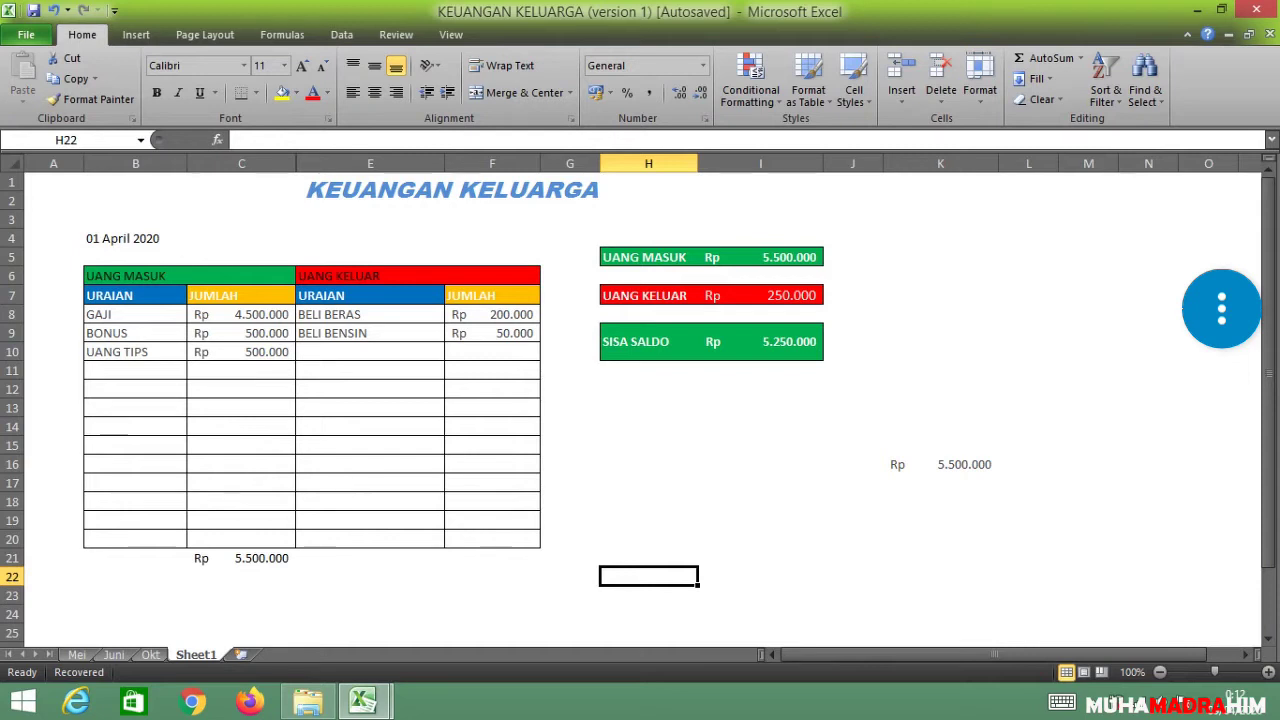
{"action": "left_click", "coordinate": [241, 558]}
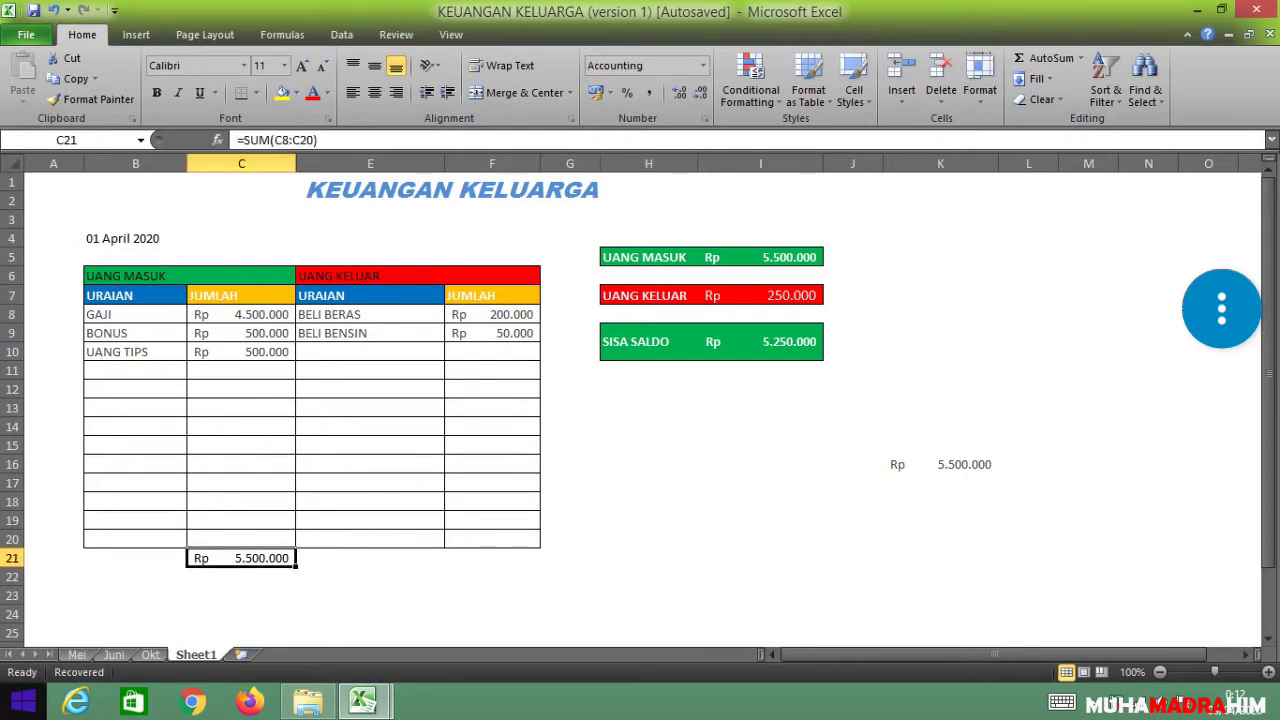
- Cut the Rp 5.500.000 income total from C21 and paste it into H20
{"action": "right_click", "coordinate": [240, 560]}
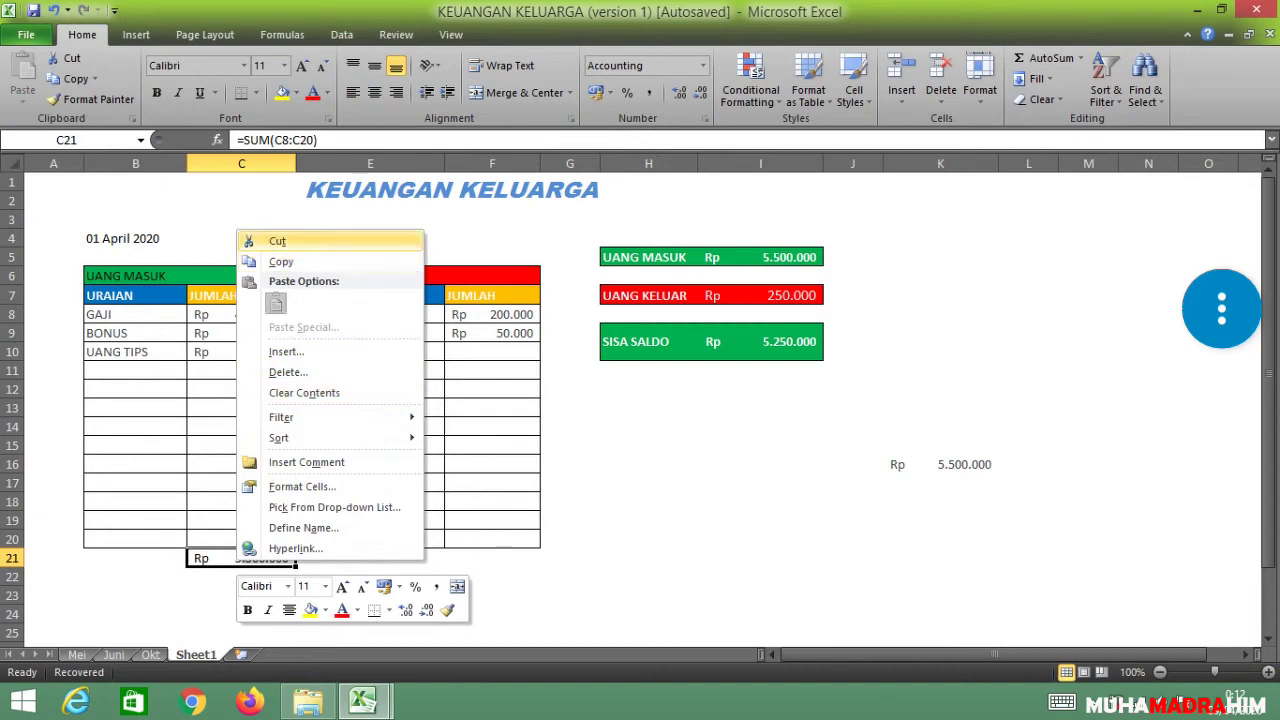
{"action": "left_click", "coordinate": [277, 241]}
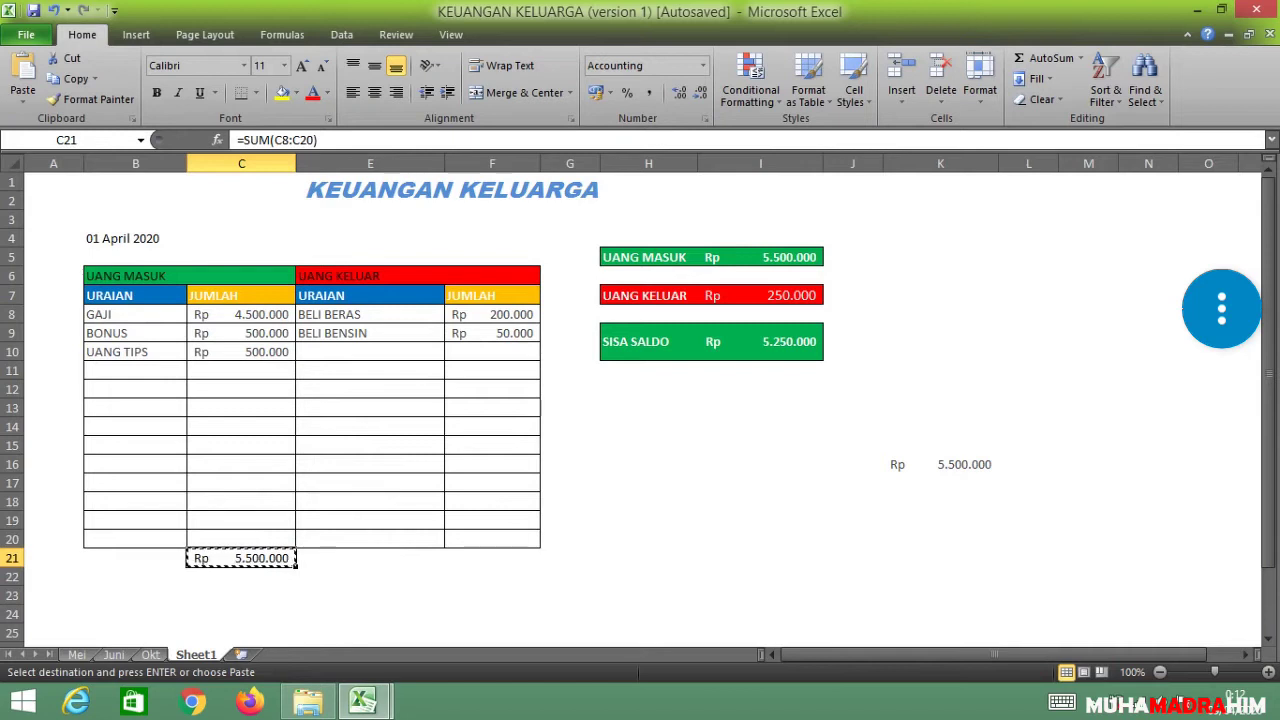
{"action": "left_click", "coordinate": [648, 538]}
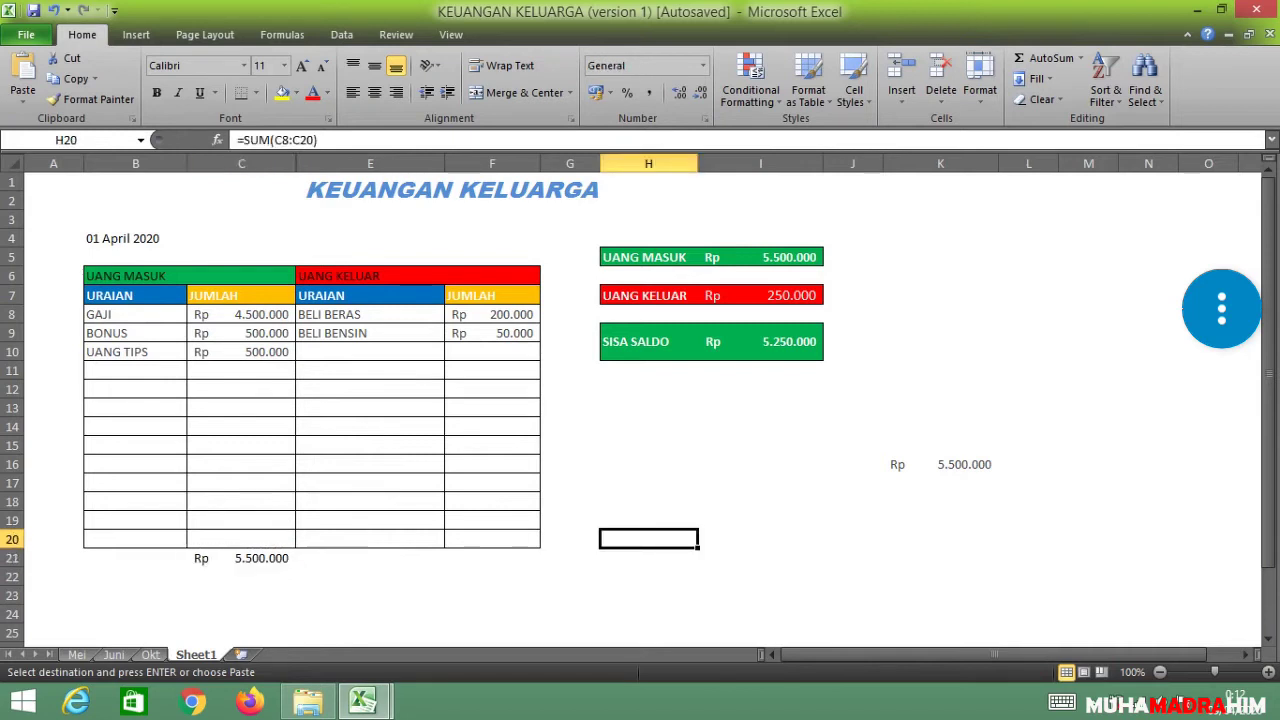
{"action": "key", "text": "Return"}
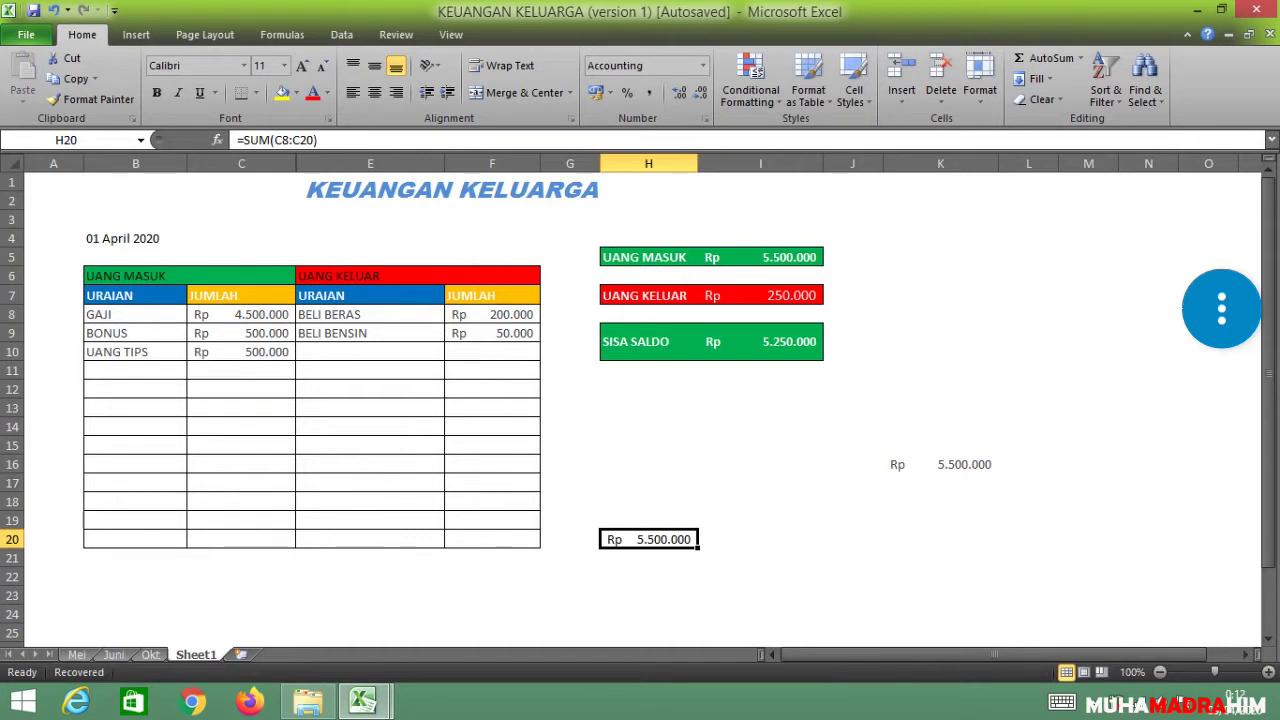
{"action": "left_click", "coordinate": [648, 520]}
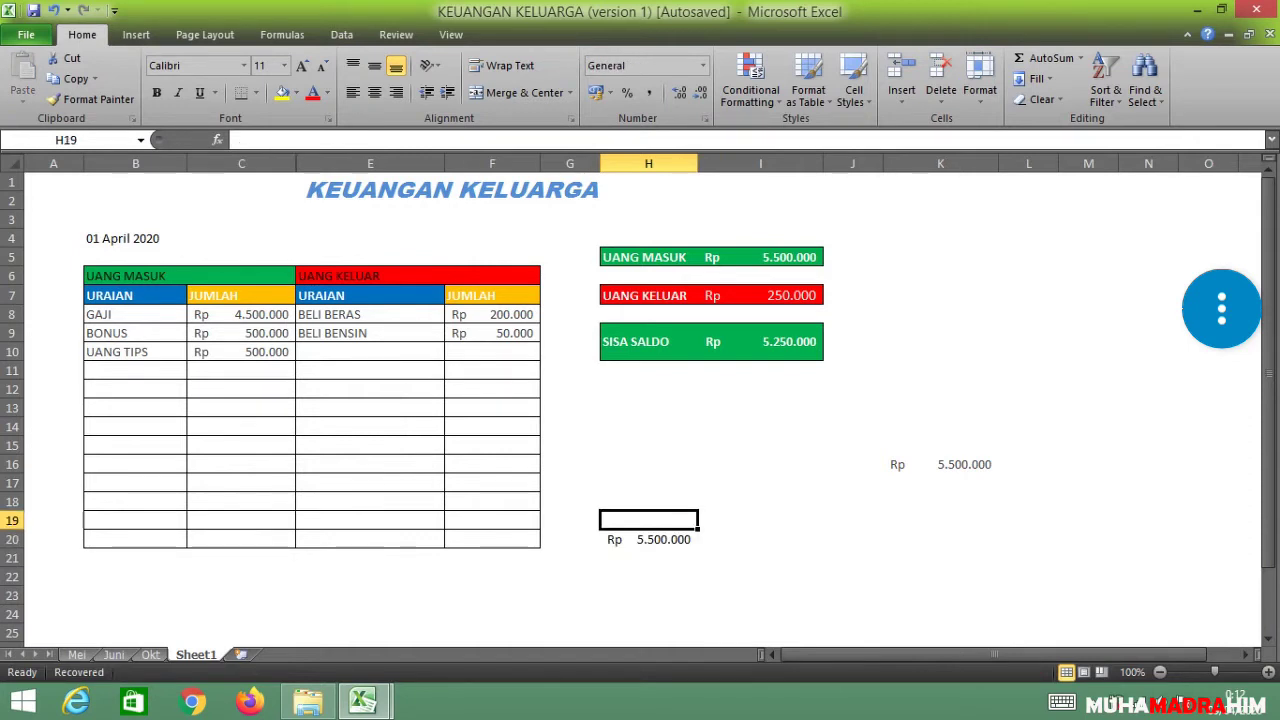
{"action": "left_click", "coordinate": [135, 370]}
{"action": "left_click", "coordinate": [241, 370]}
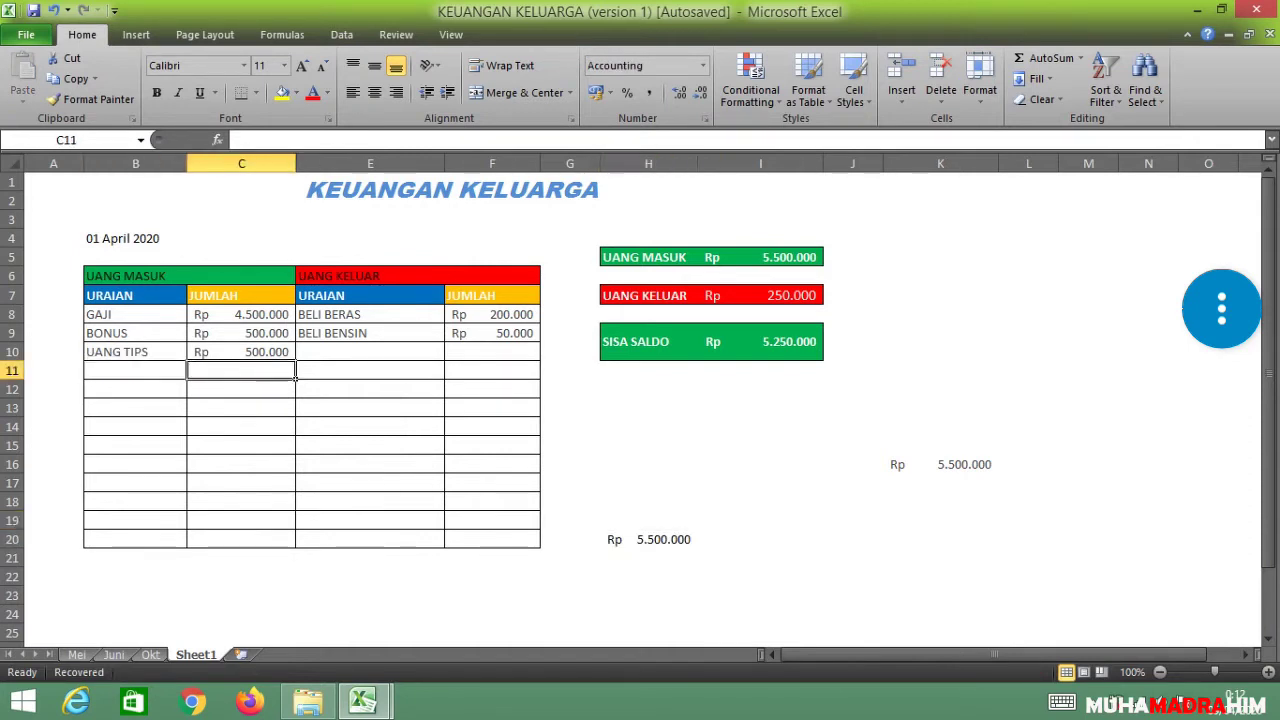
- Enter UANG TIPS LAGI in B11 with amount 200000 in C11
{"action": "left_click", "coordinate": [241, 352]}
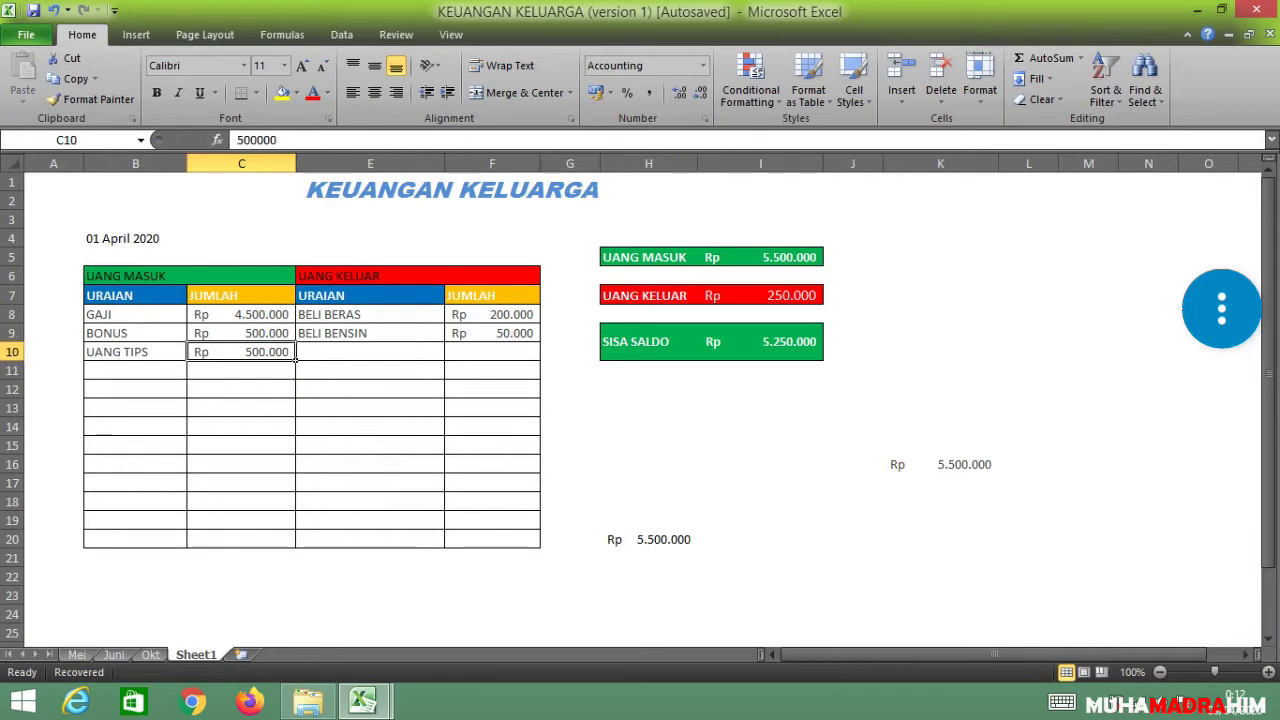
{"action": "left_click", "coordinate": [182, 371]}
{"action": "type", "text": "UANG TIPS LAGI"}
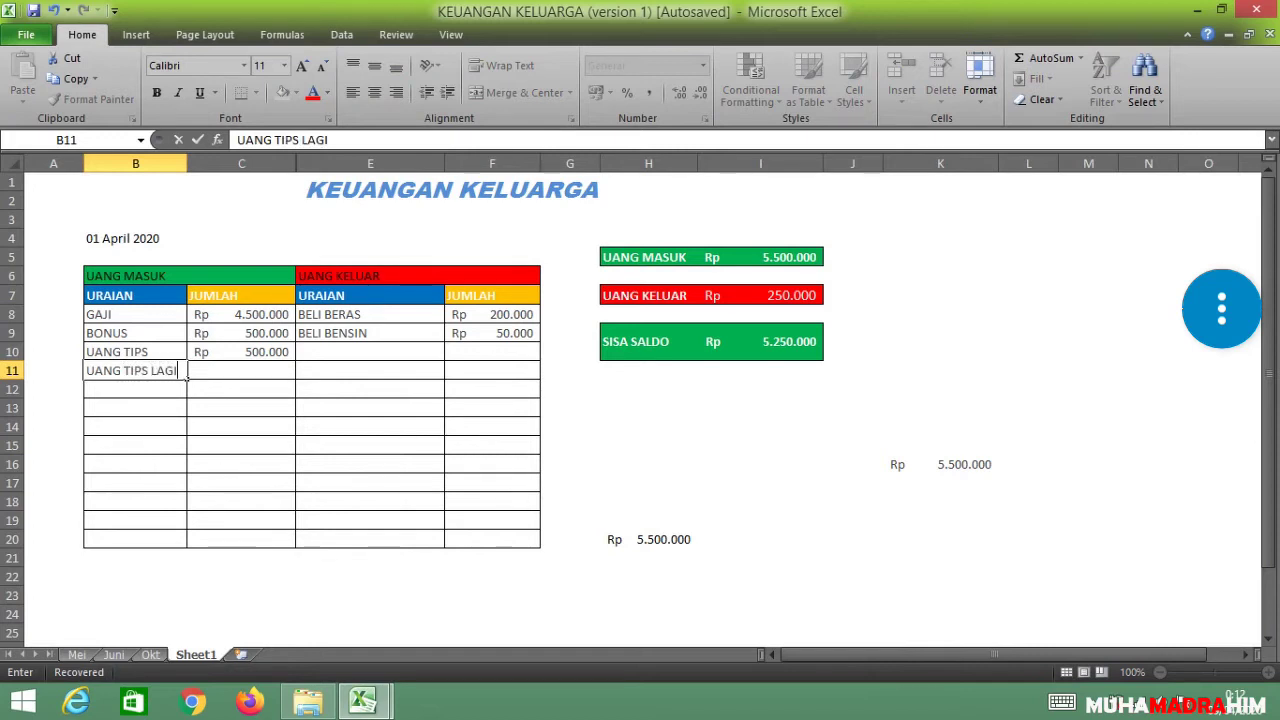
{"action": "key", "text": "Tab"}
{"action": "type", "text": "200000"}
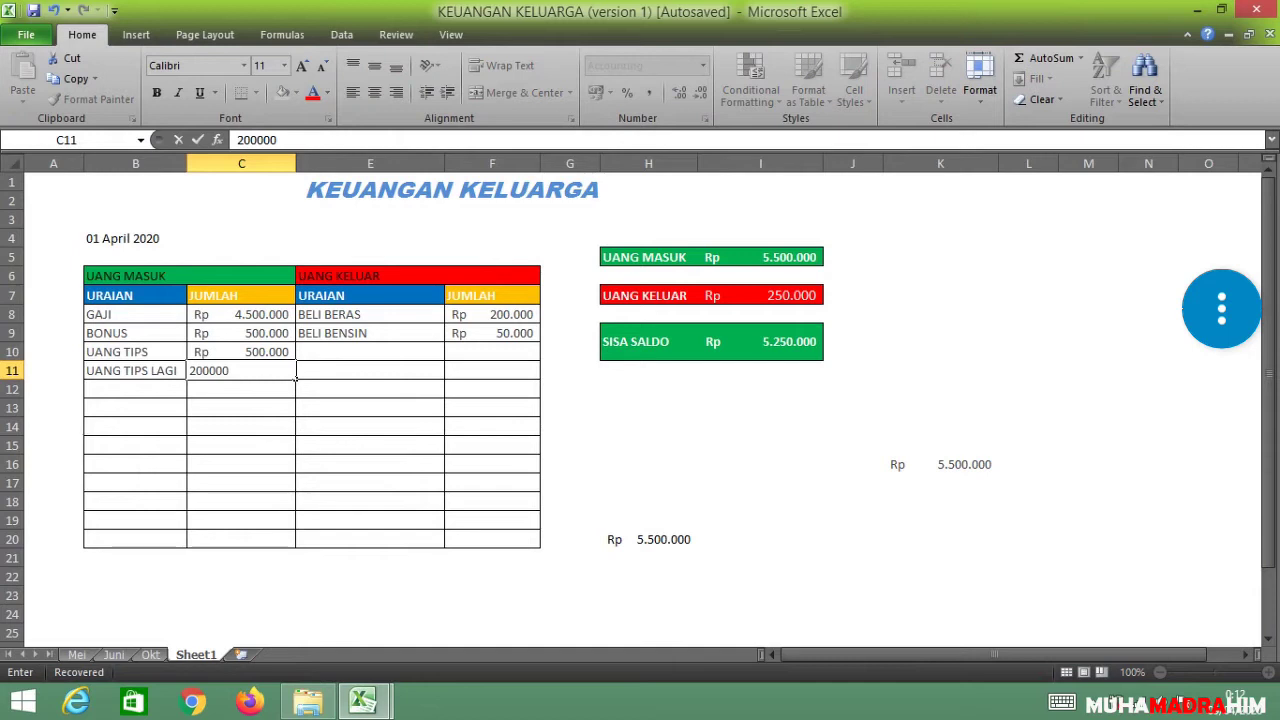
{"action": "key", "text": "Return"}
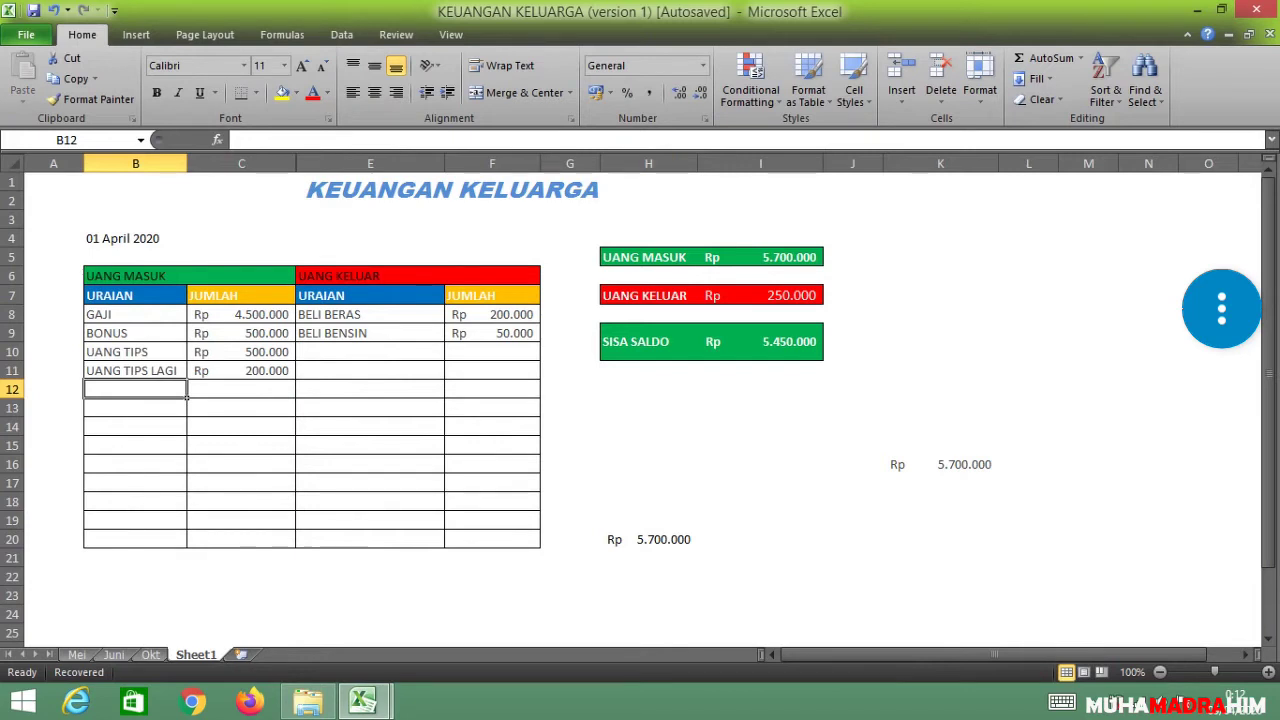
{"action": "left_click", "coordinate": [241, 558]}
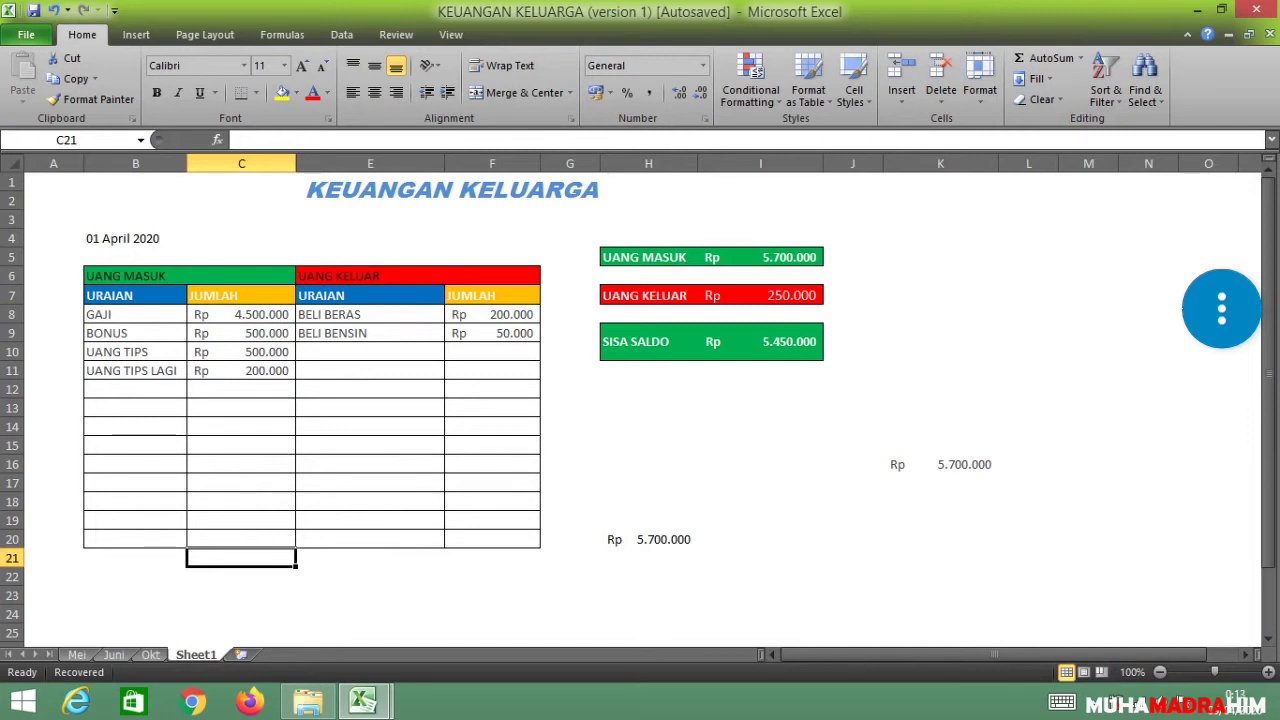
{"action": "left_click_drag", "start_coordinate": [492, 314], "coordinate": [492, 557]}
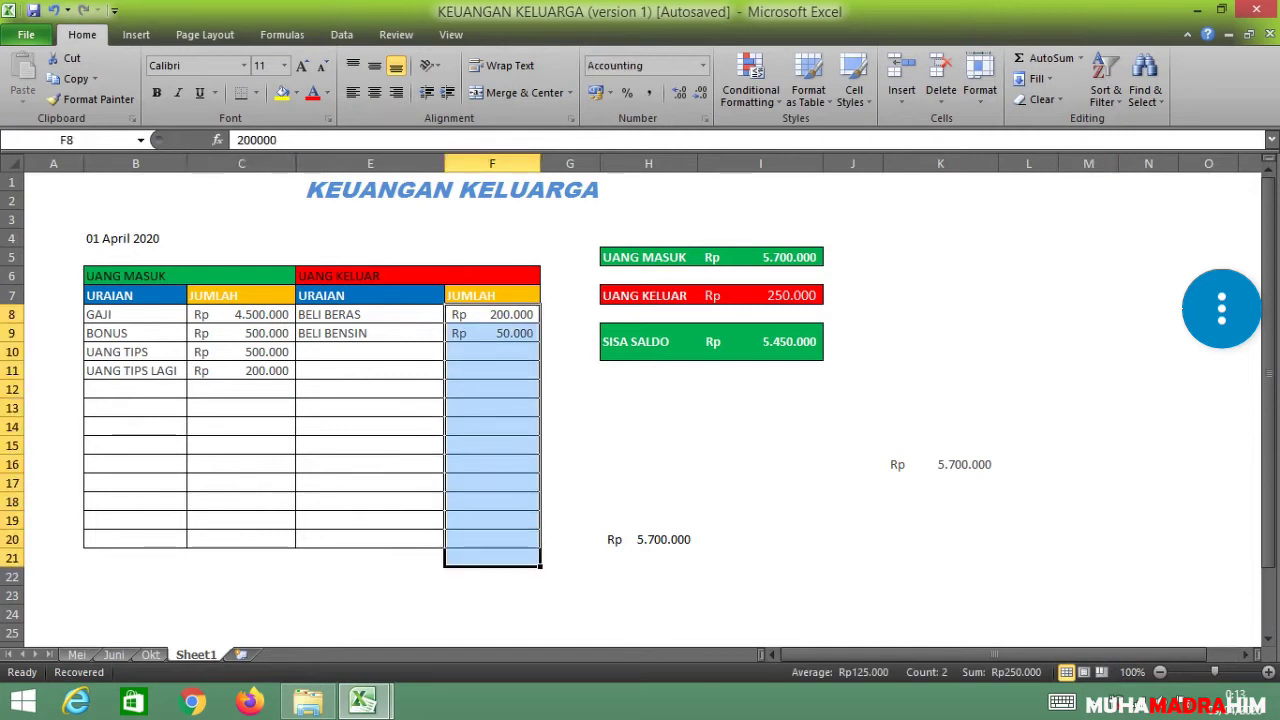
- AutoSum the expense amounts into F21, then delete that trial total
{"action": "left_click", "coordinate": [1080, 58]}
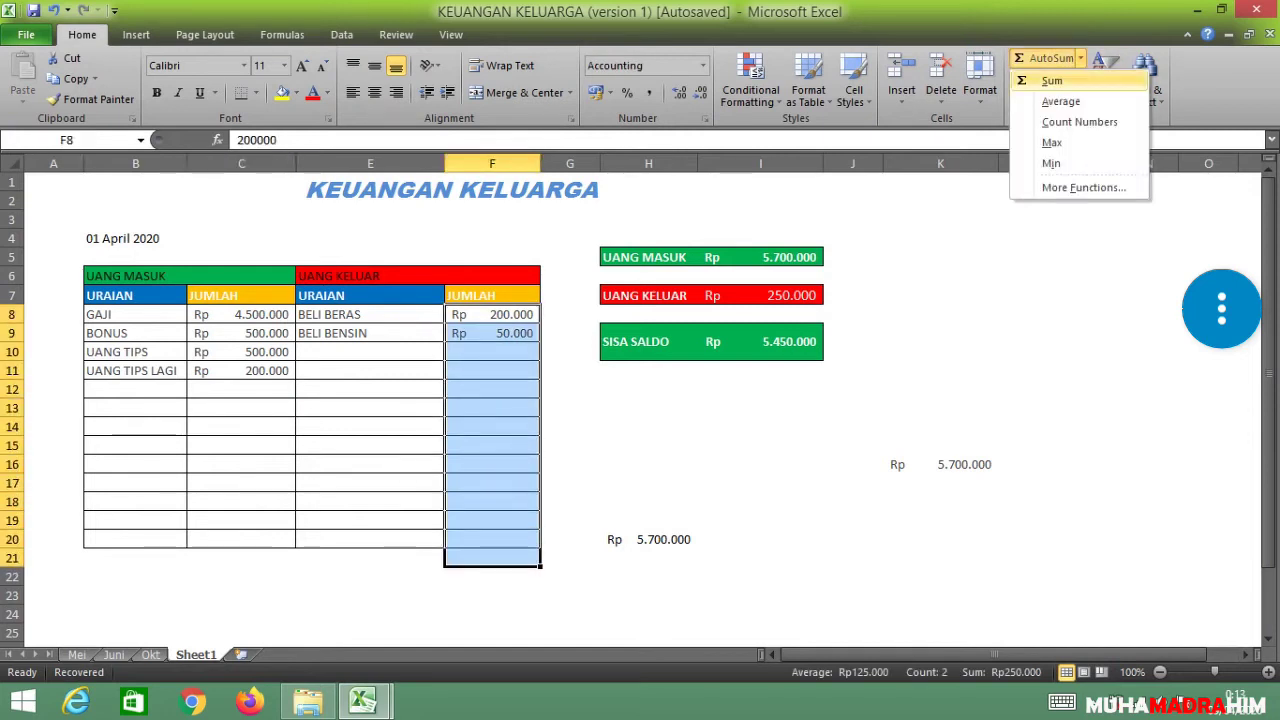
{"action": "left_click", "coordinate": [1052, 80]}
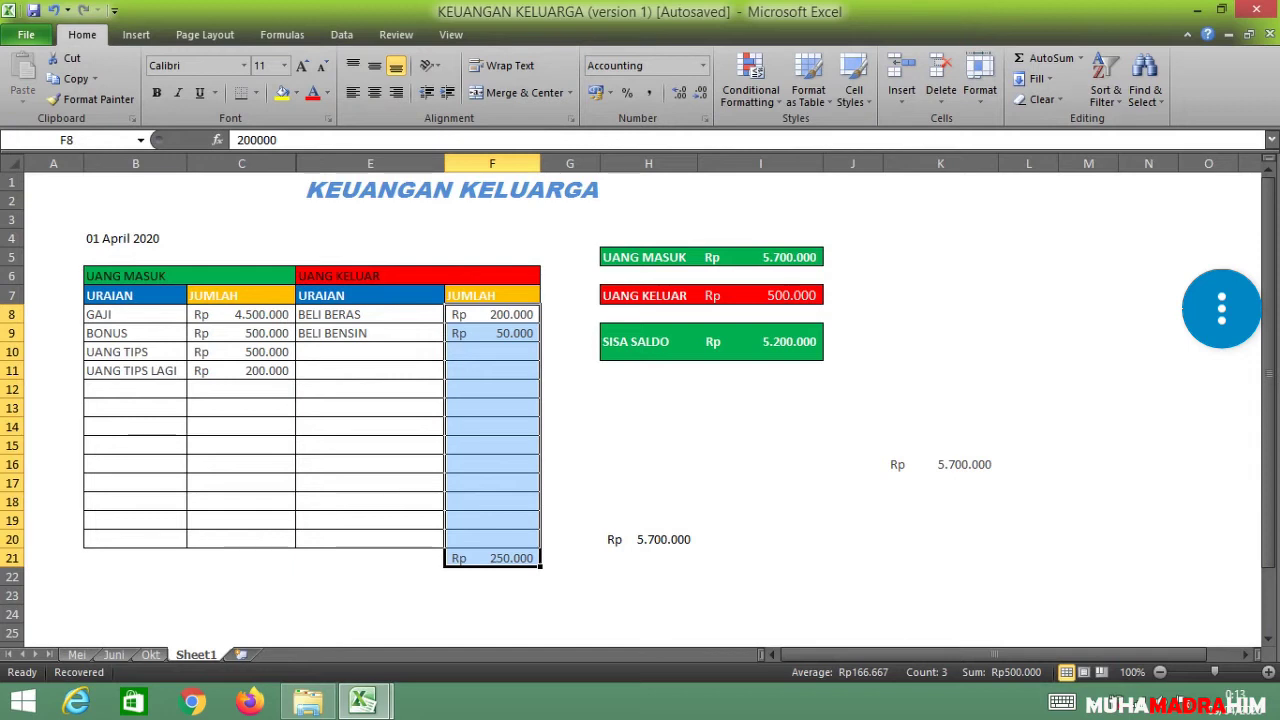
{"action": "left_click", "coordinate": [492, 558]}
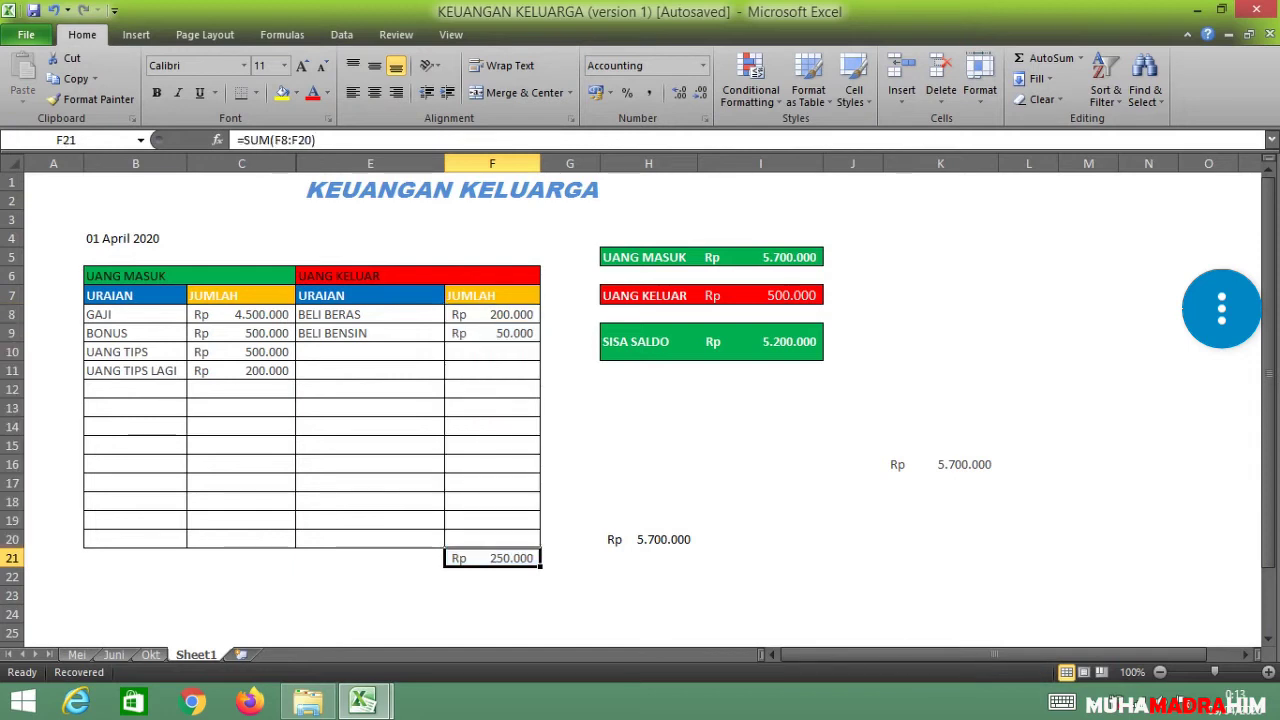
{"action": "key", "text": "Delete"}
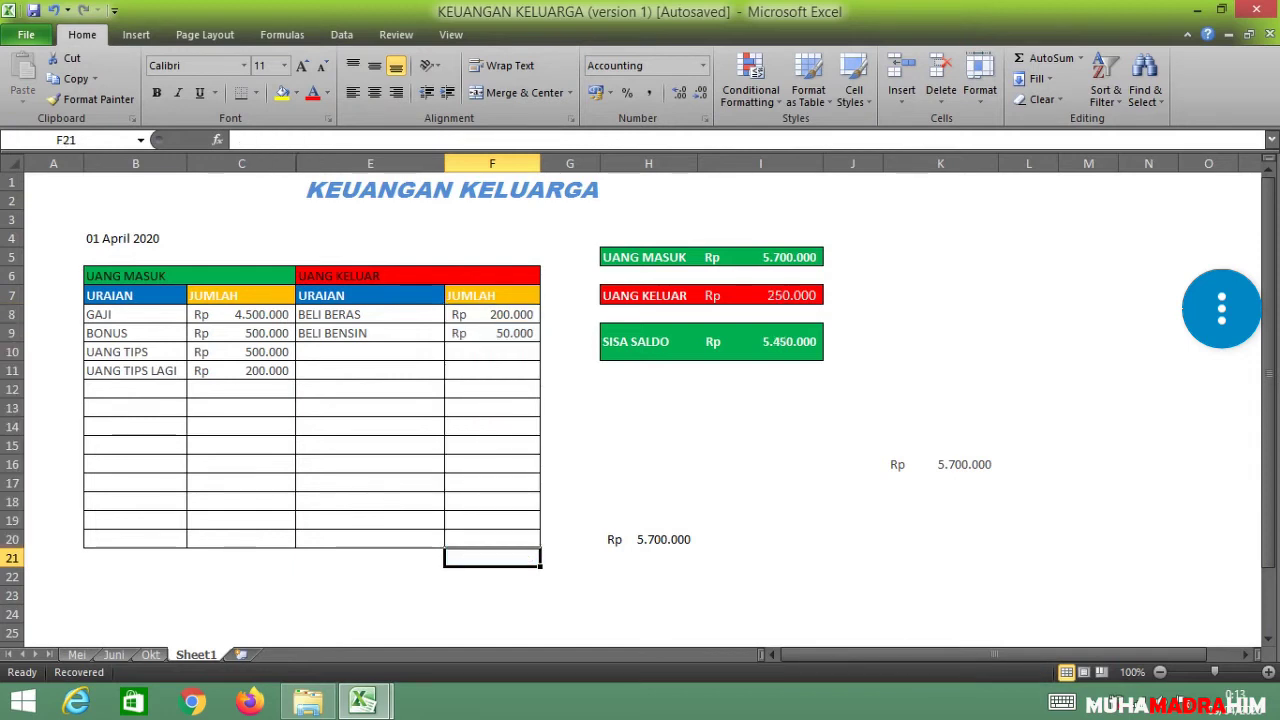
- Clear the stray income-total copies from H20 and K16, leaving the summary boxes intact
{"action": "left_click", "coordinate": [760, 295]}
{"action": "left_click", "coordinate": [760, 341]}
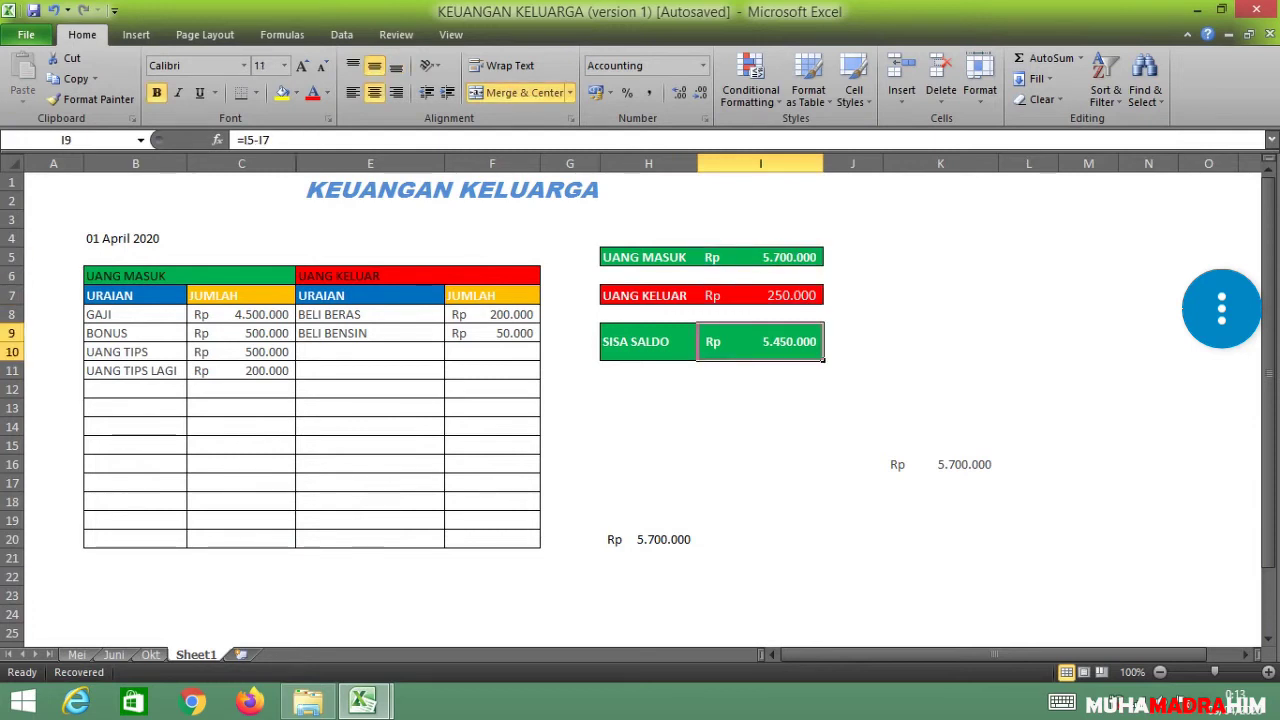
{"action": "left_click", "coordinate": [648, 341]}
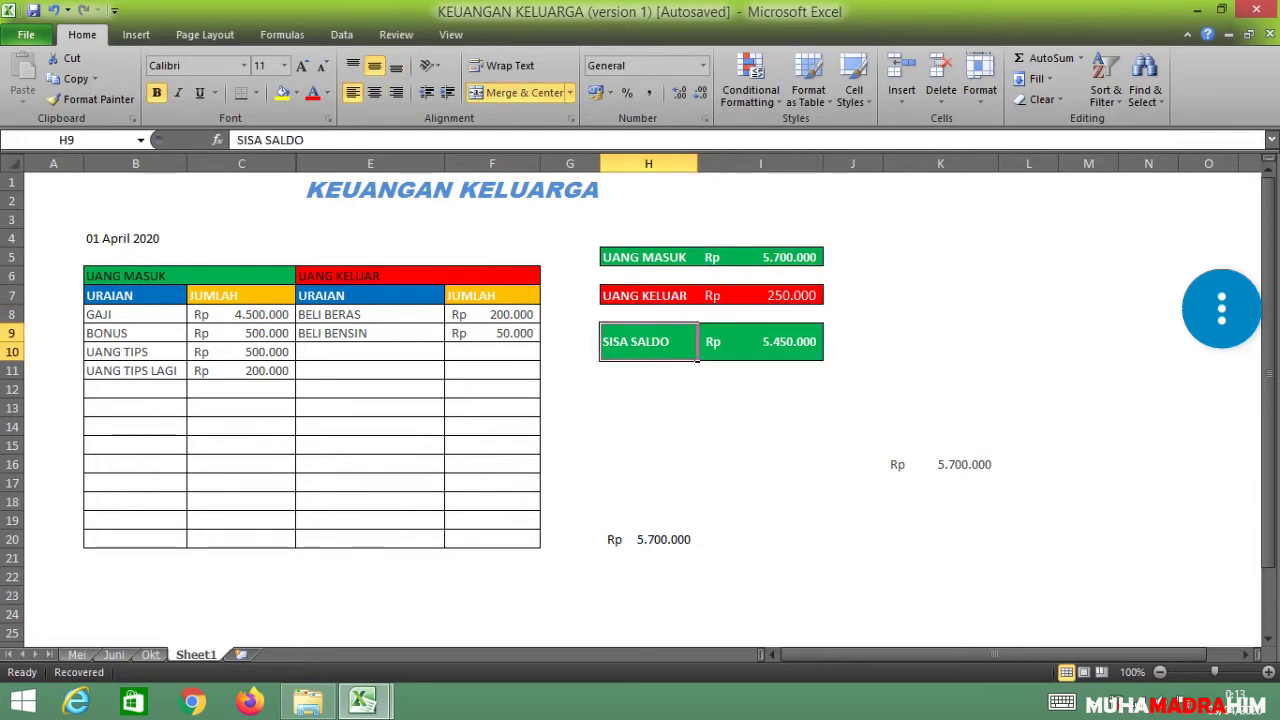
{"action": "left_click", "coordinate": [760, 341]}
{"action": "left_click", "coordinate": [648, 539]}
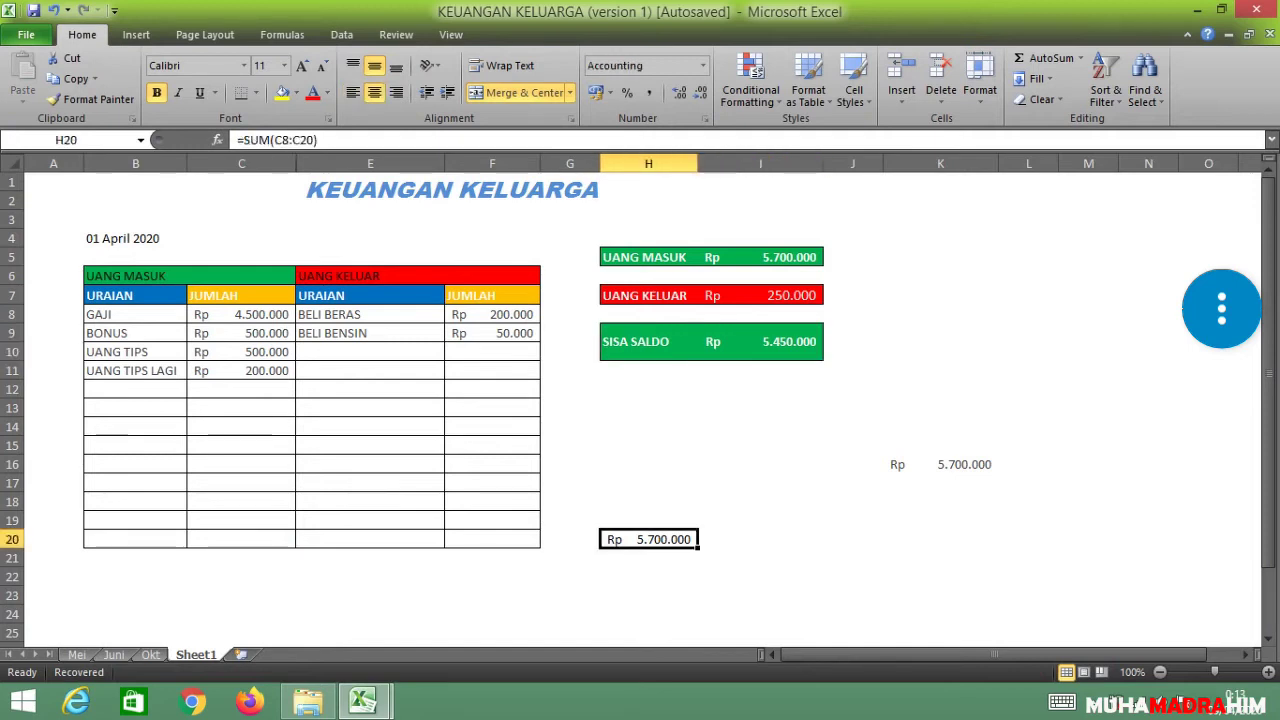
{"action": "key", "text": "ctrl+z"}
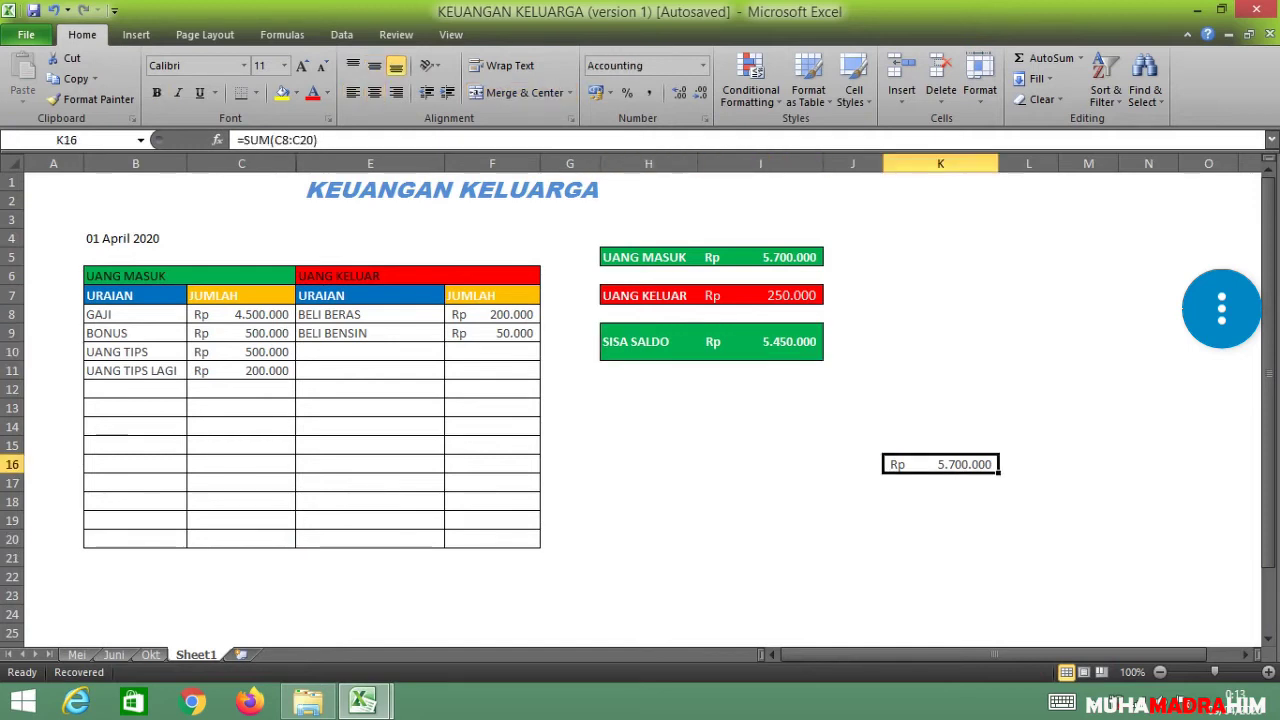
{"action": "key", "text": "Delete"}
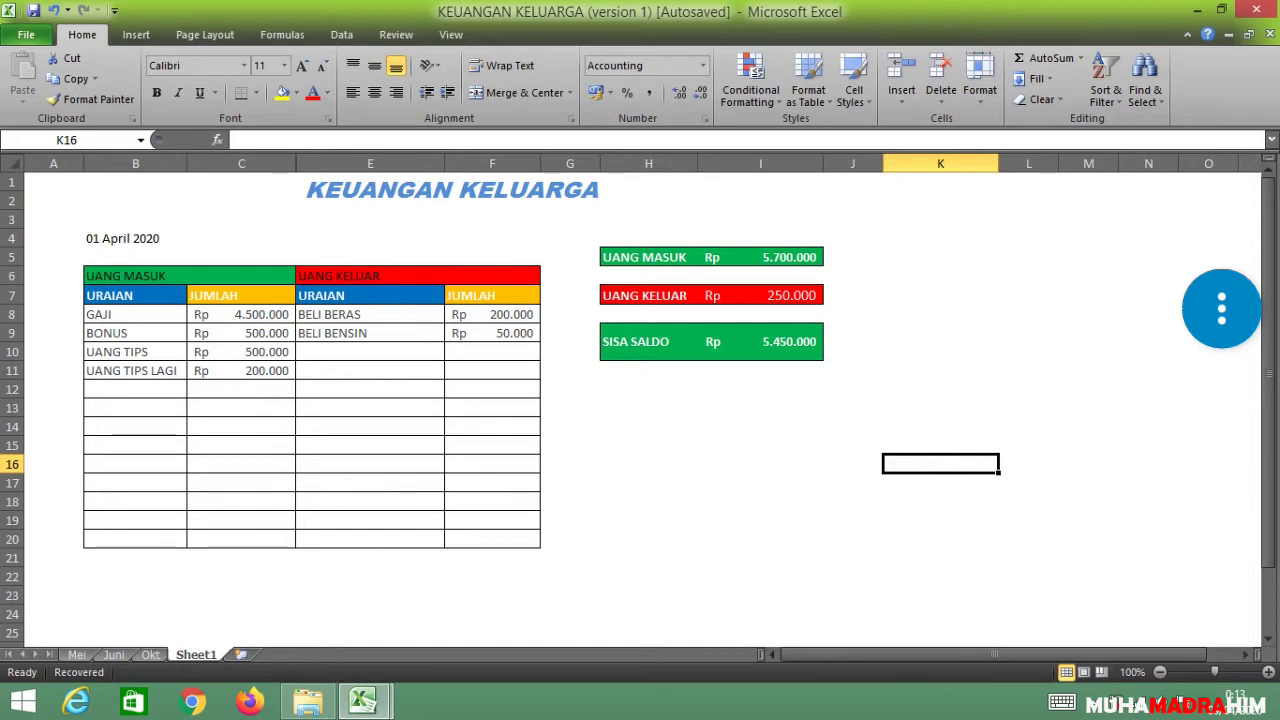
- Begin a balance note in I14 reading 'UANG MASUK - UANG KELUASR'
{"action": "left_click", "coordinate": [760, 341]}
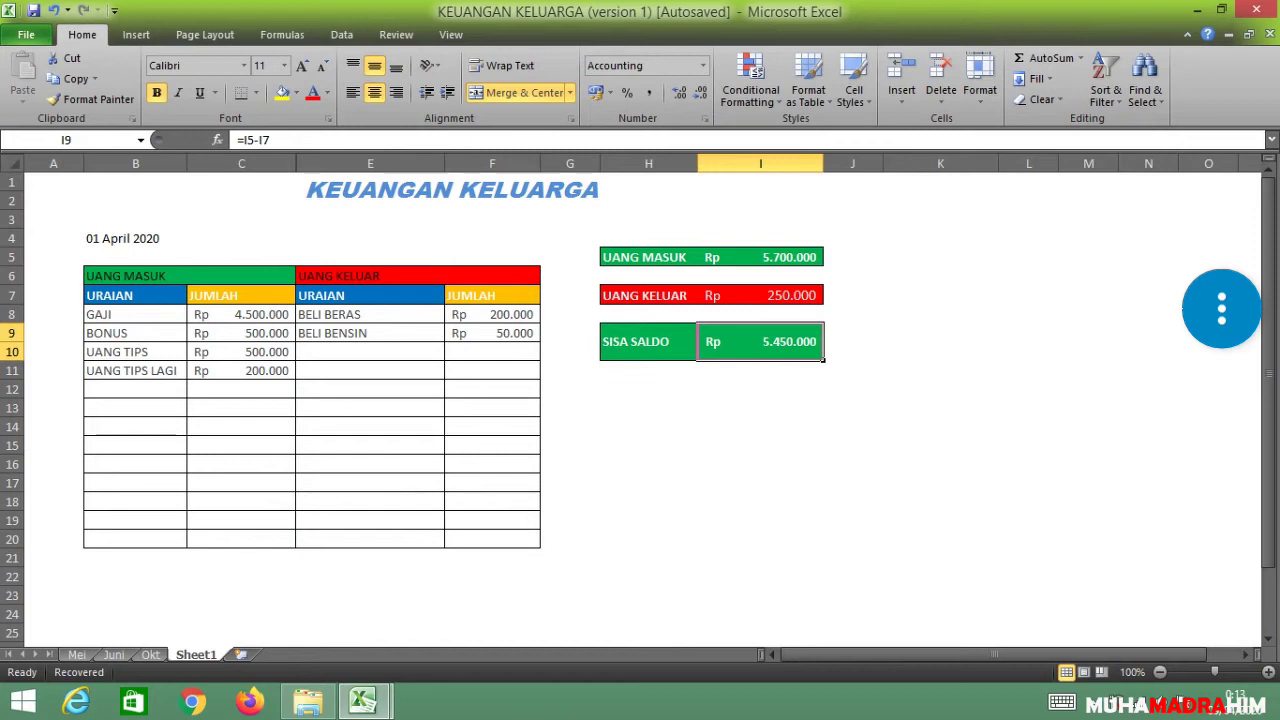
{"action": "left_click", "coordinate": [760, 426]}
{"action": "type", "text": "UANG MASUK -"}
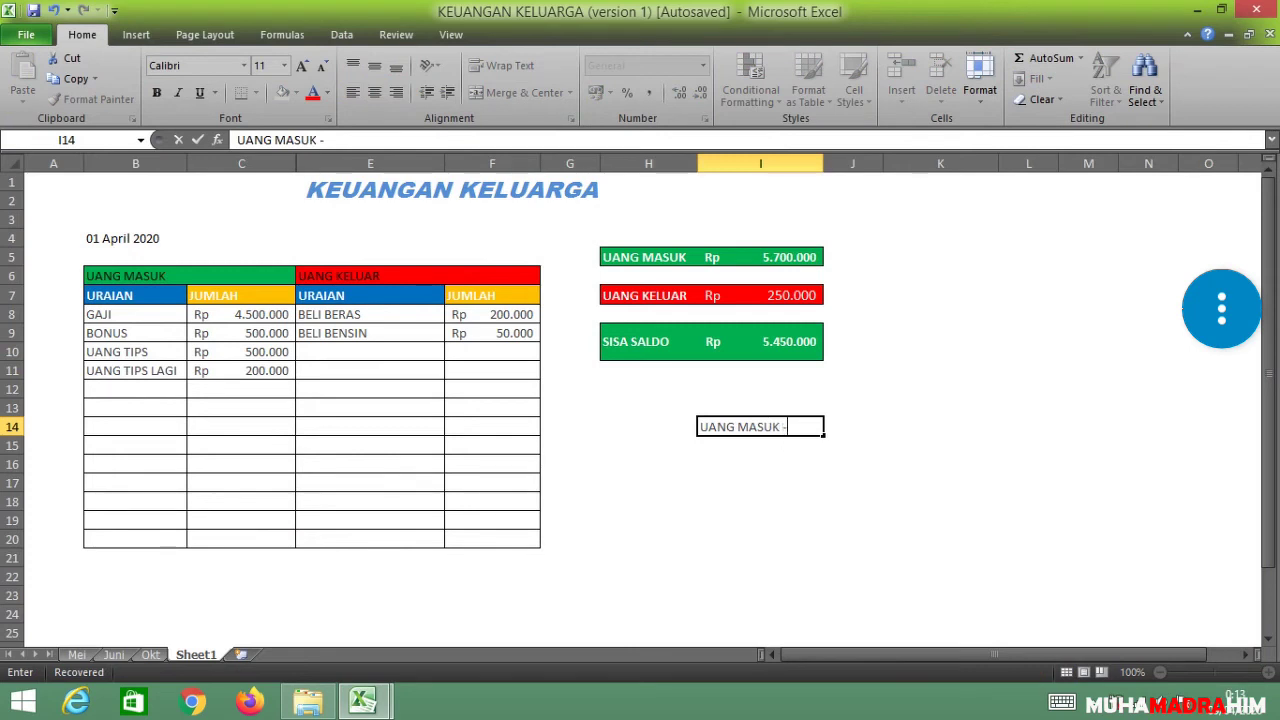
{"action": "type", "text": " UANG KELUASR"}
- Correct the I14 note to read 'SISA SALDO = UANG MASUK - UANG KELUAR'
{"action": "key", "text": "BackSpace"}
{"action": "key", "text": "BackSpace"}
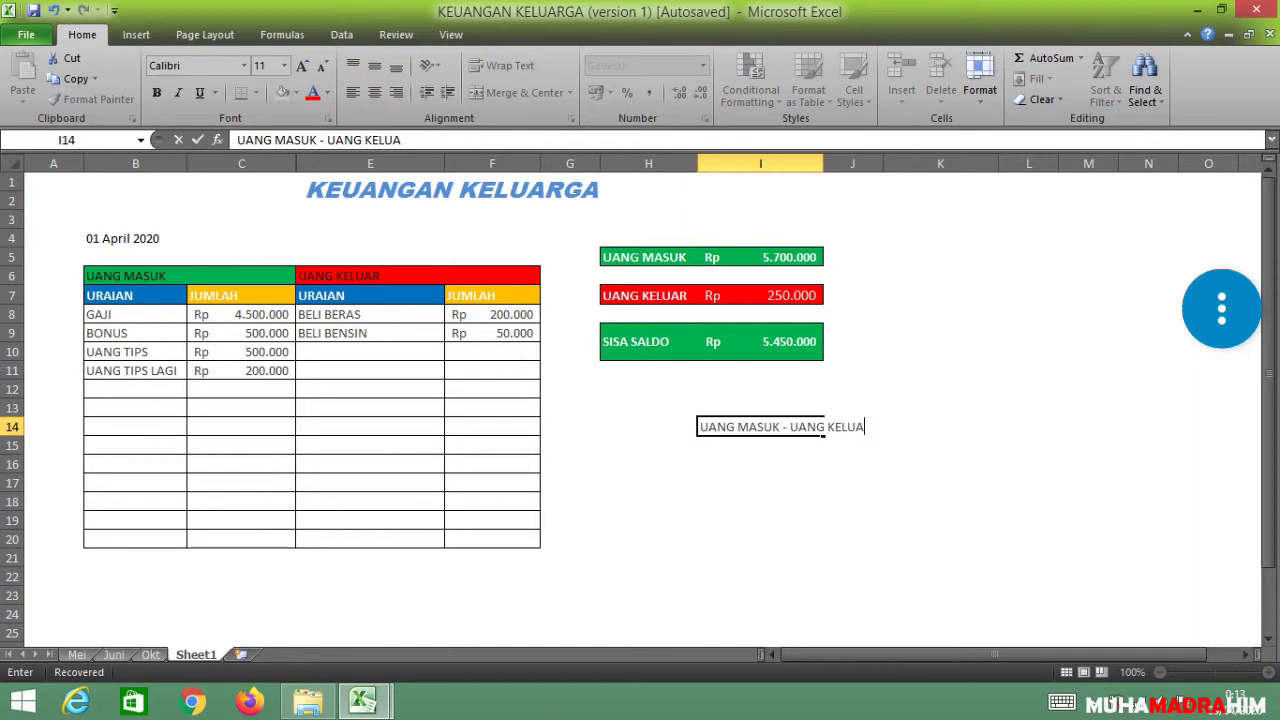
{"action": "type", "text": "R"}
{"action": "double_click", "coordinate": [718, 427]}
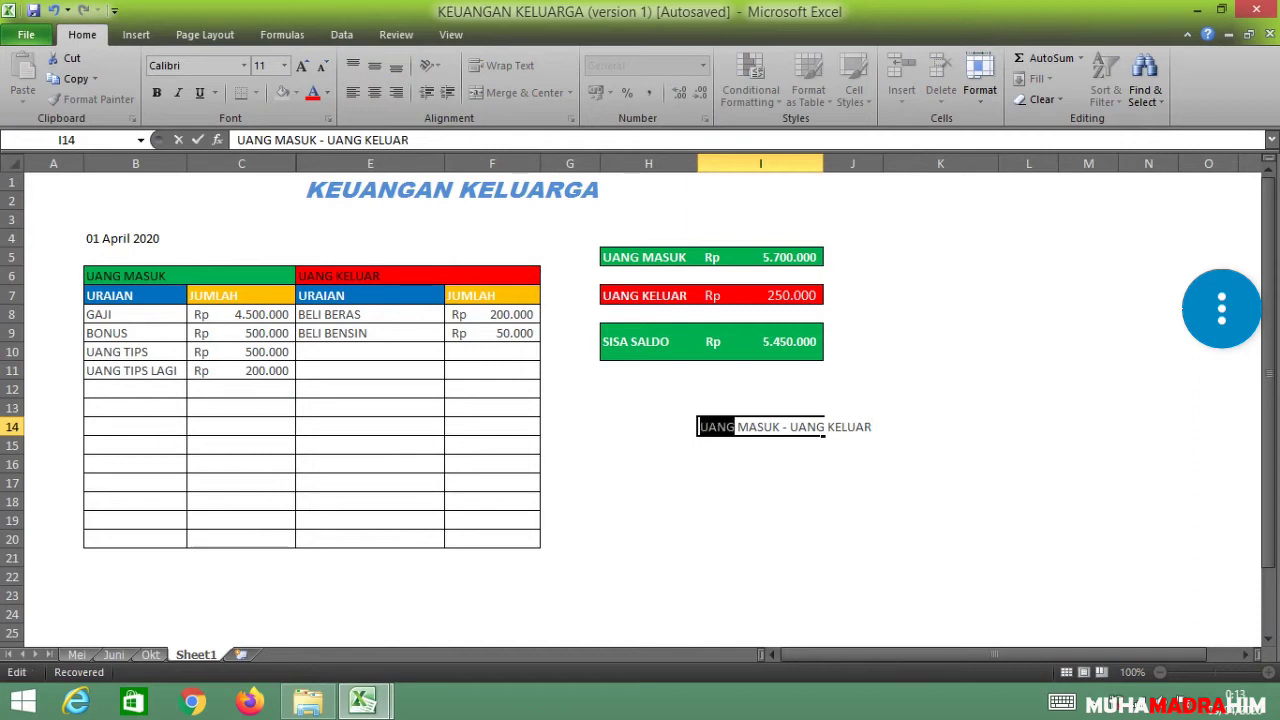
{"action": "left_click", "coordinate": [702, 427]}
{"action": "type", "text": "SISA SALDO="}
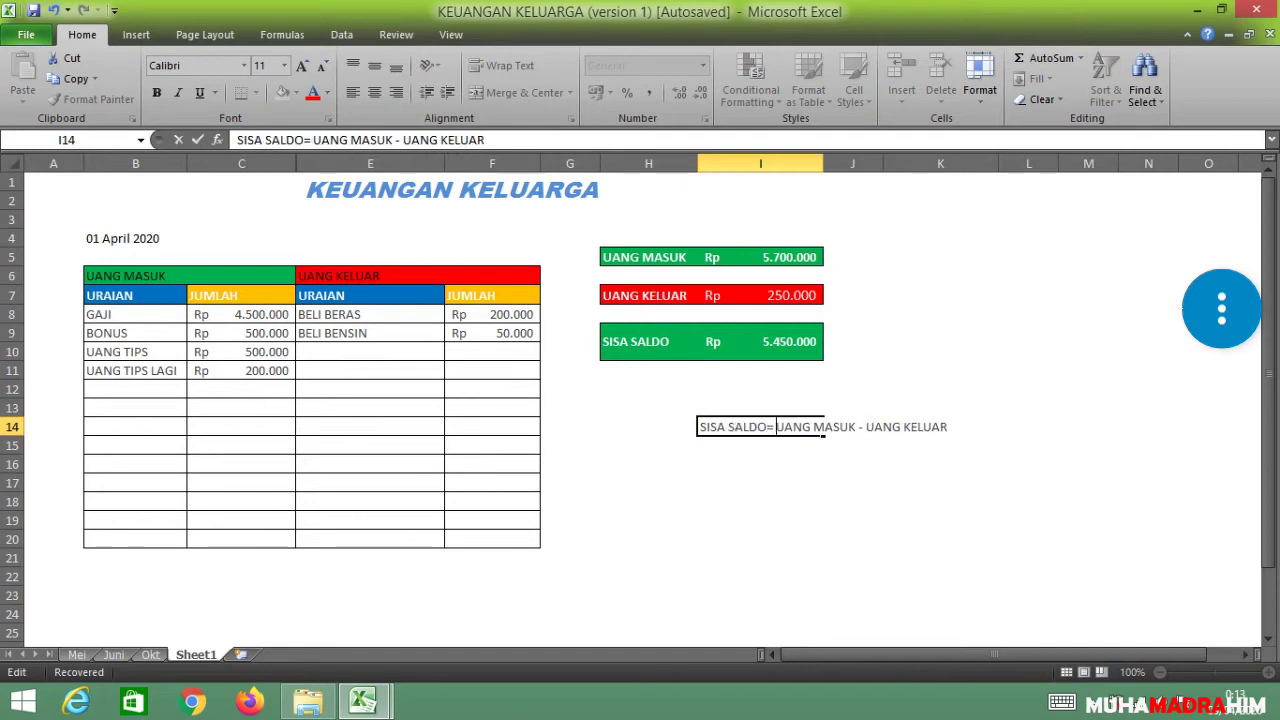
{"action": "key", "text": "Left"}
{"action": "key", "text": "Left"}
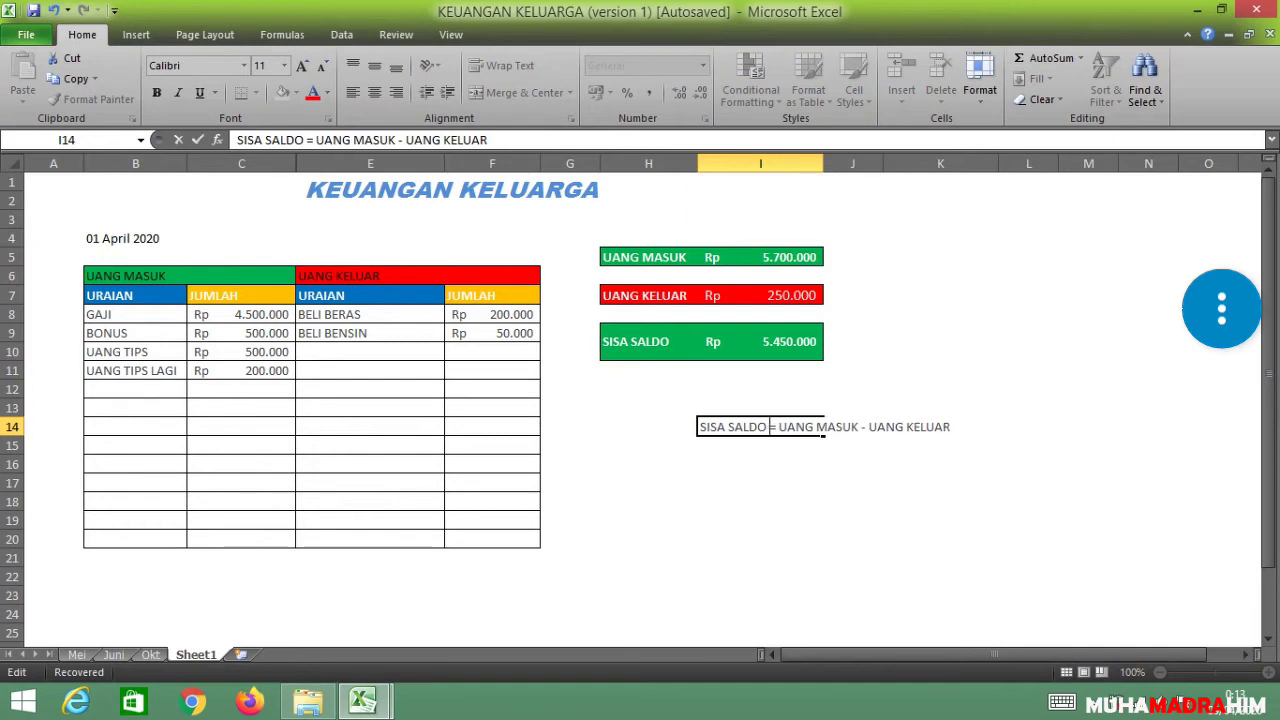
{"action": "left_click", "coordinate": [940, 520]}
- Delete the note across I14:K14 and select the SISA SALDO amount in I9
{"action": "left_click", "coordinate": [819, 428]}
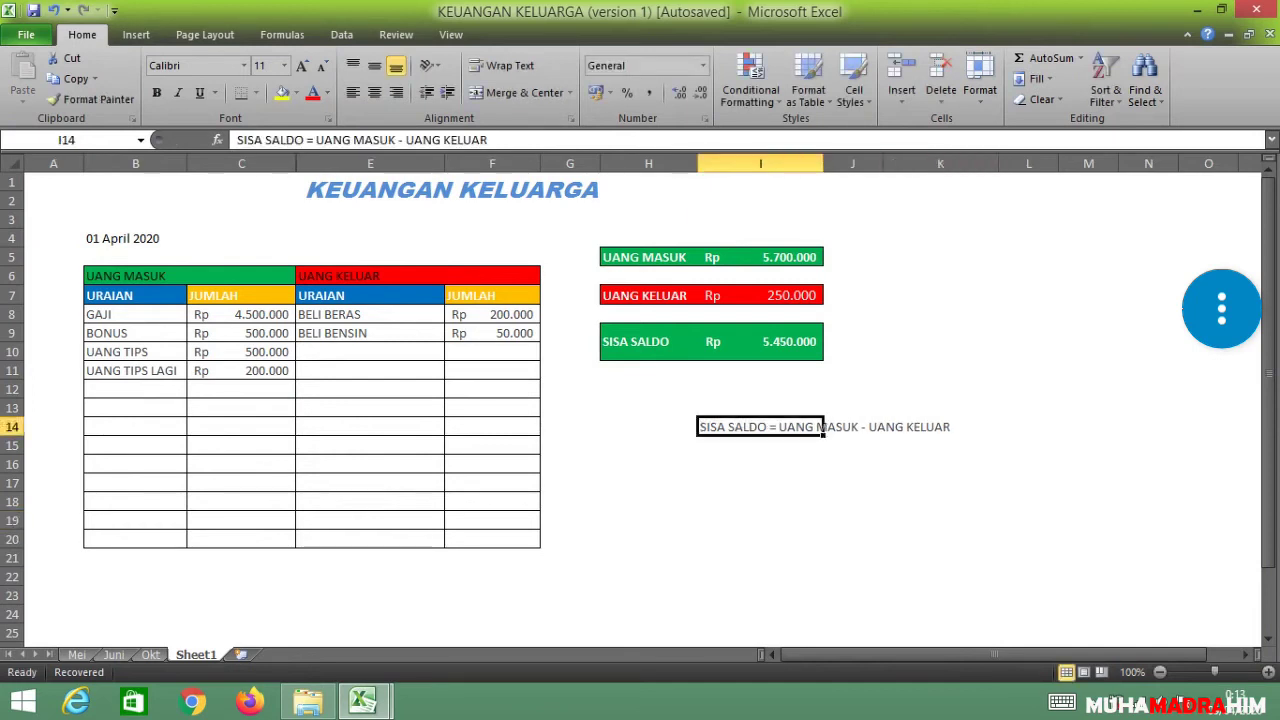
{"action": "left_click", "coordinate": [760, 482]}
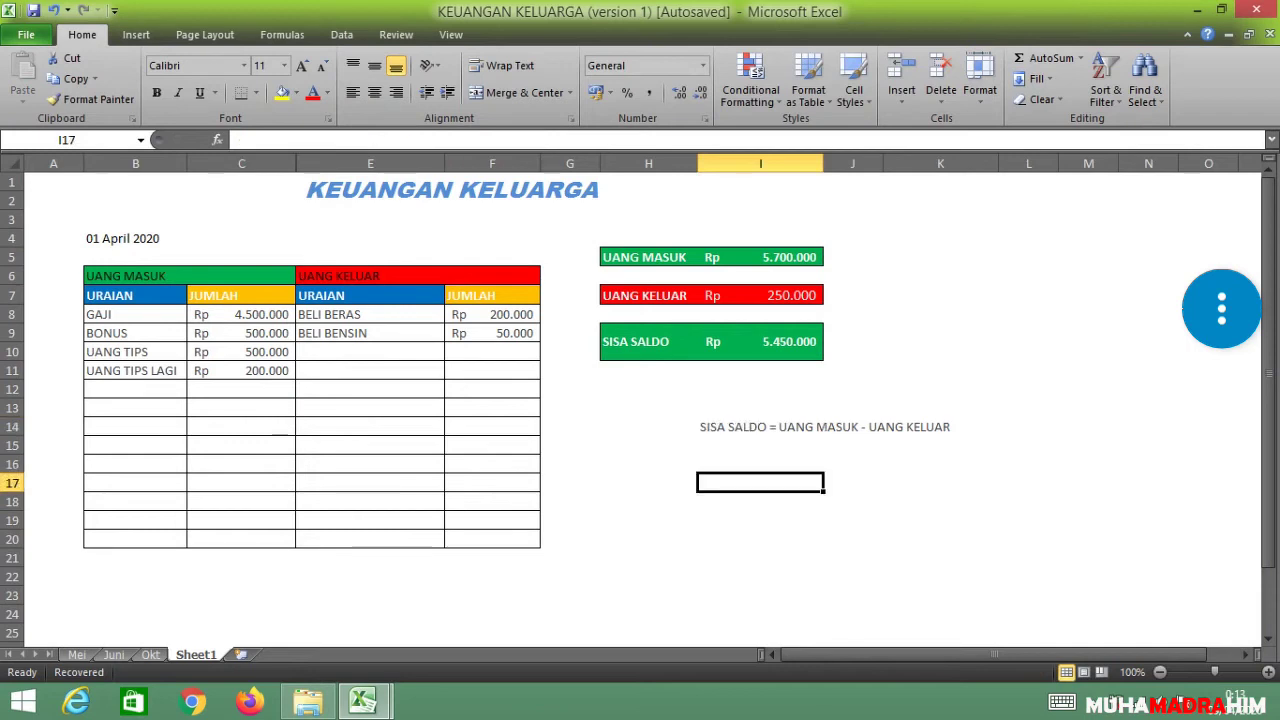
{"action": "left_click_drag", "start_coordinate": [760, 427], "coordinate": [950, 427]}
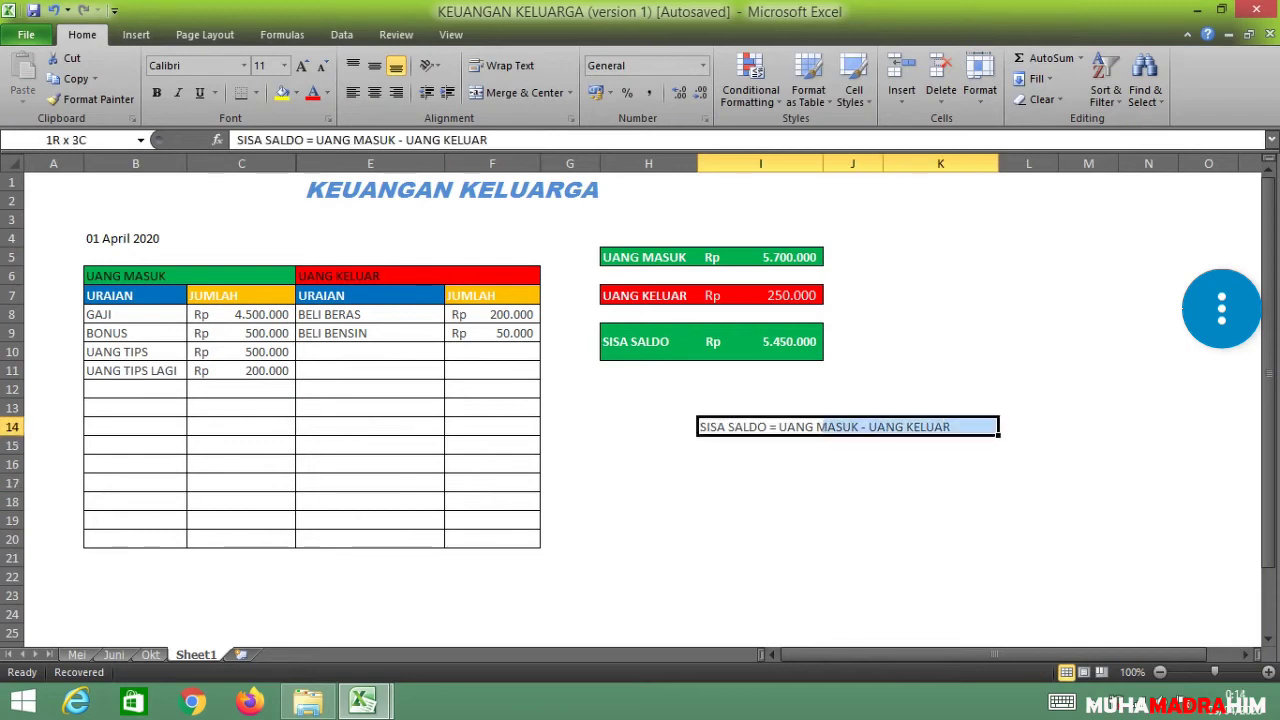
{"action": "key", "text": "Delete"}
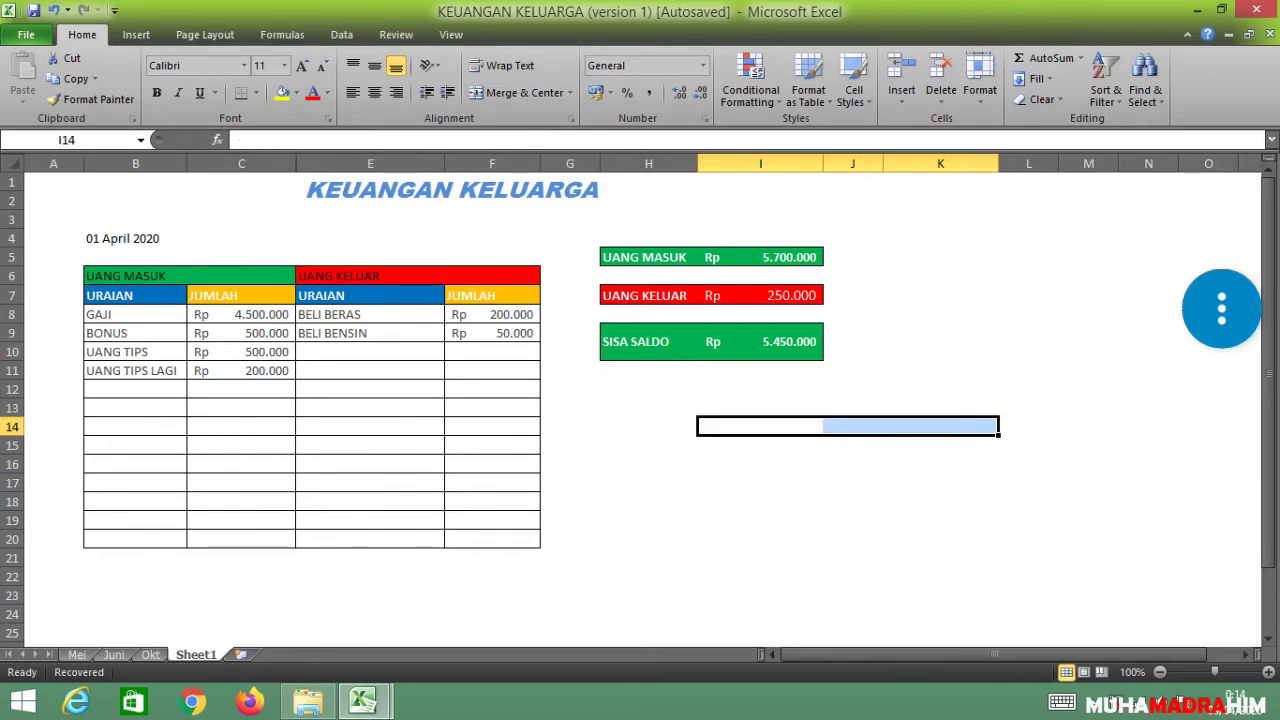
{"action": "left_click", "coordinate": [760, 341]}
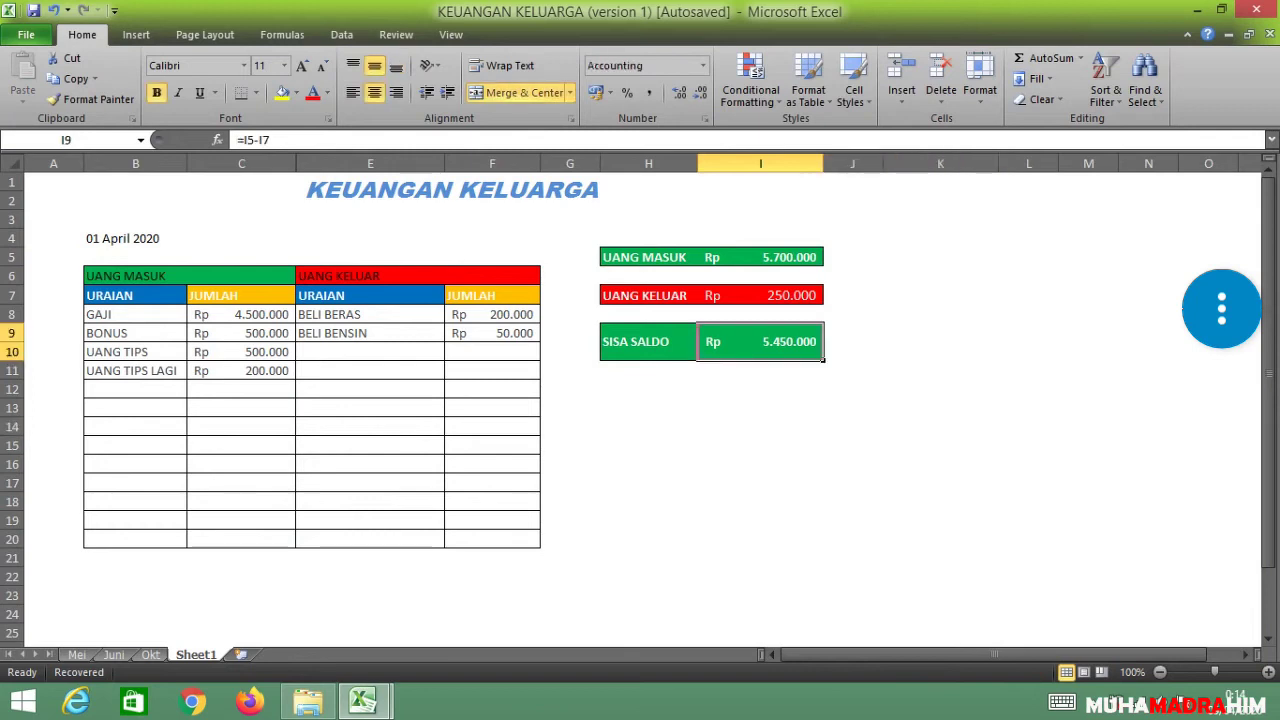
- Enter =I5-I7 in I9 so SISA SALDO shows Rp 5.450.000
{"action": "type", "text": "="}
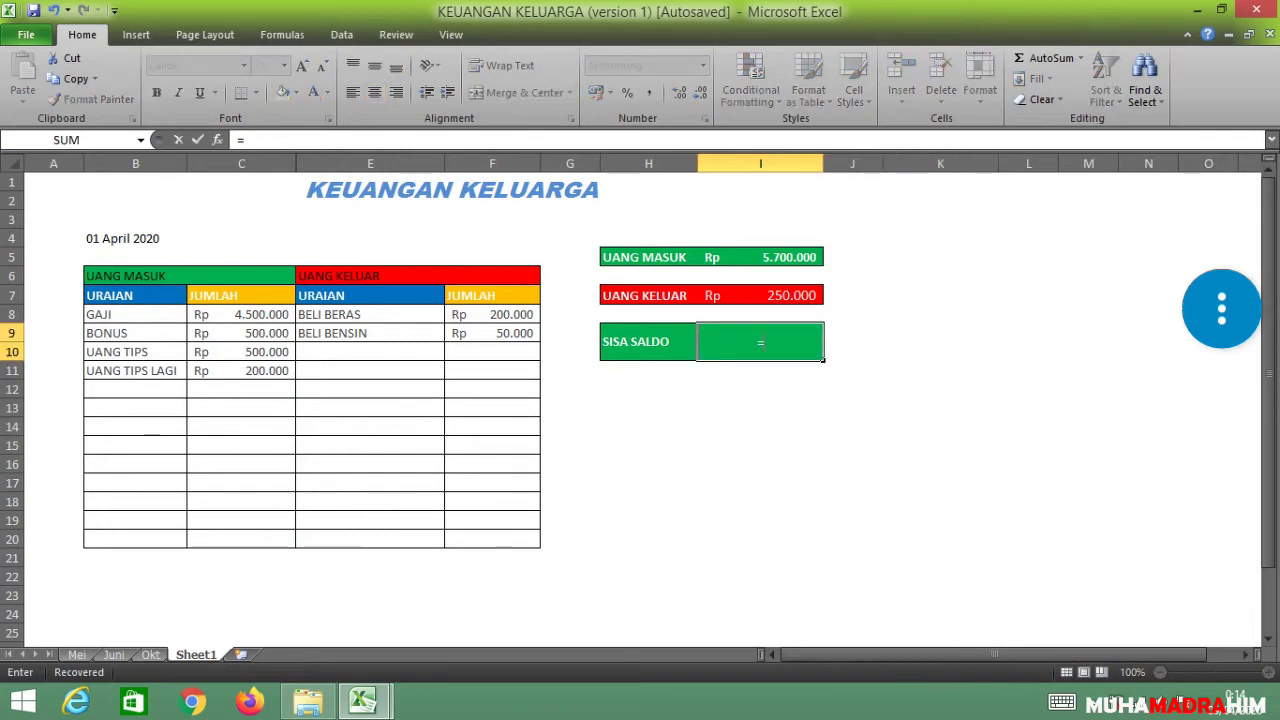
{"action": "left_click", "coordinate": [760, 257]}
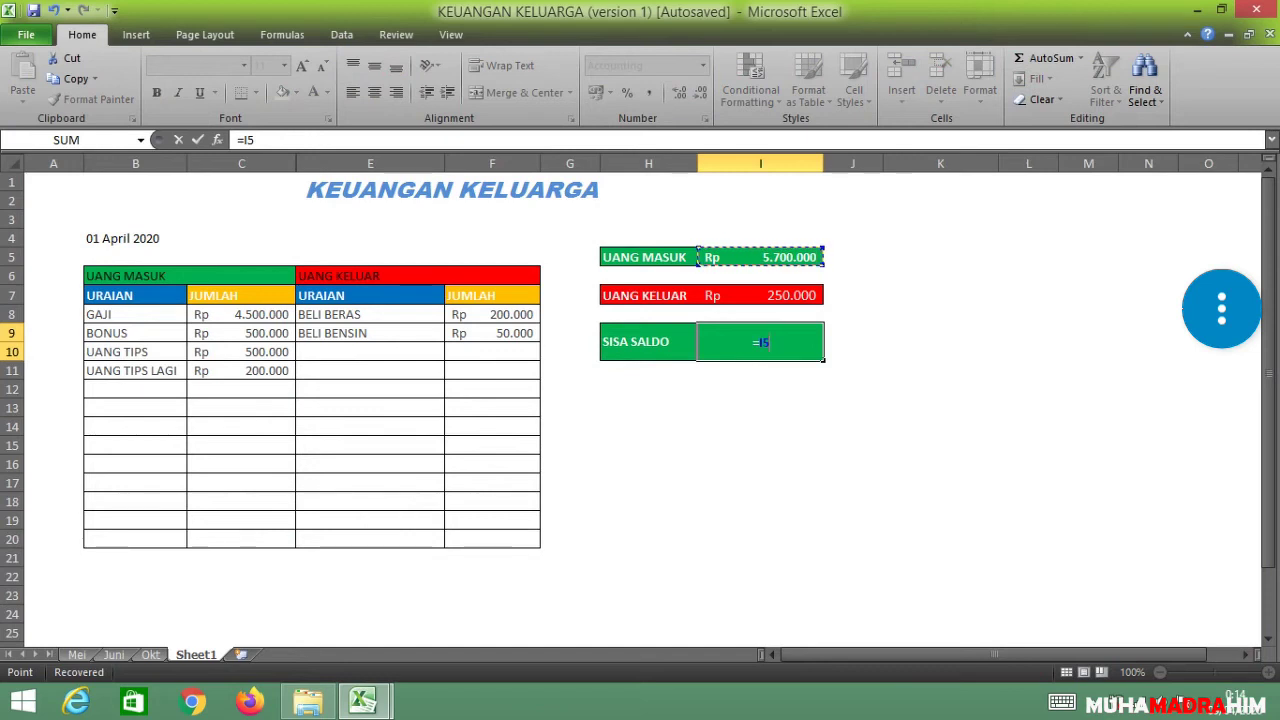
{"action": "type", "text": "-"}
{"action": "left_click", "coordinate": [760, 295]}
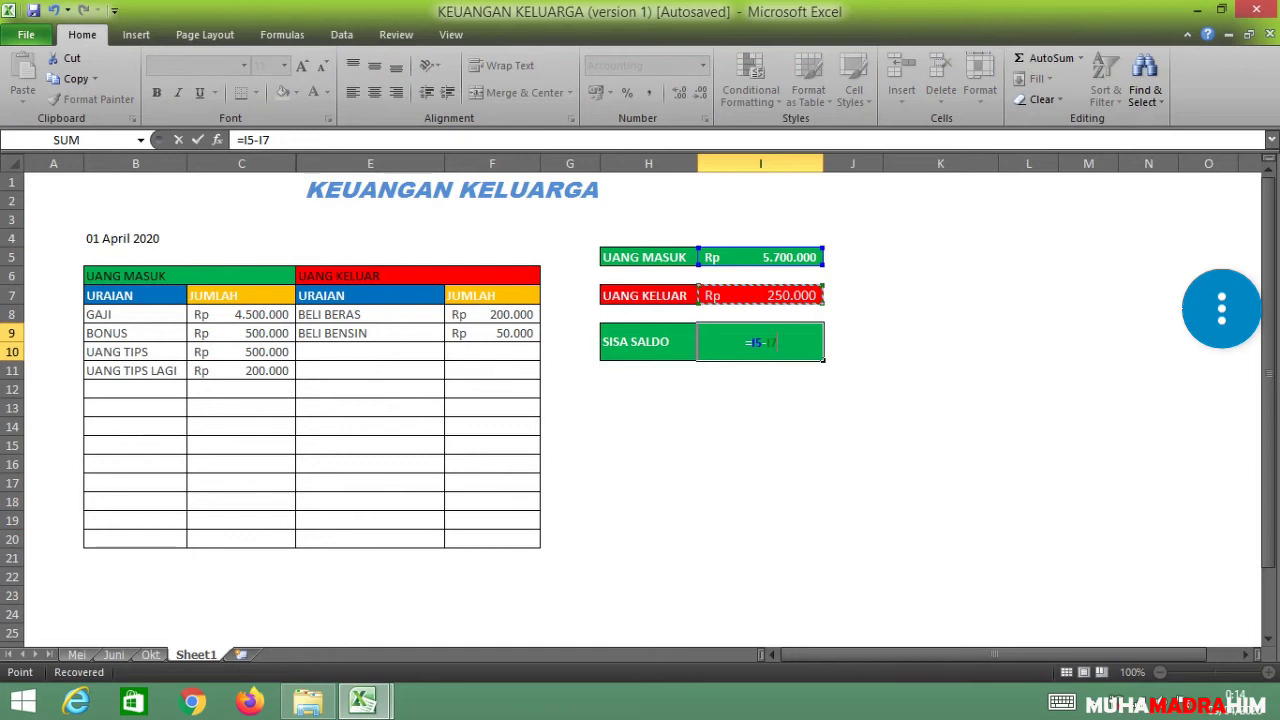
{"action": "key", "text": "Return"}
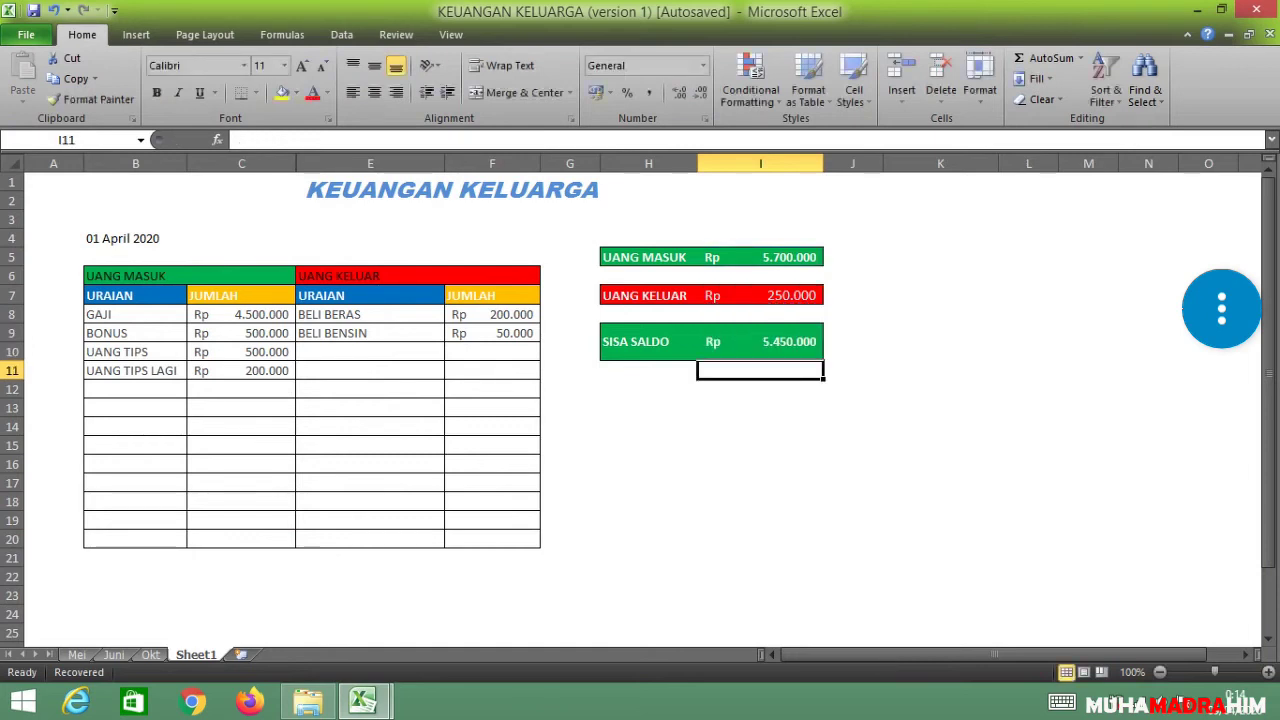
- Start typing the expense item 'BELI SABUN 100' in E10
{"action": "left_click", "coordinate": [760, 482]}
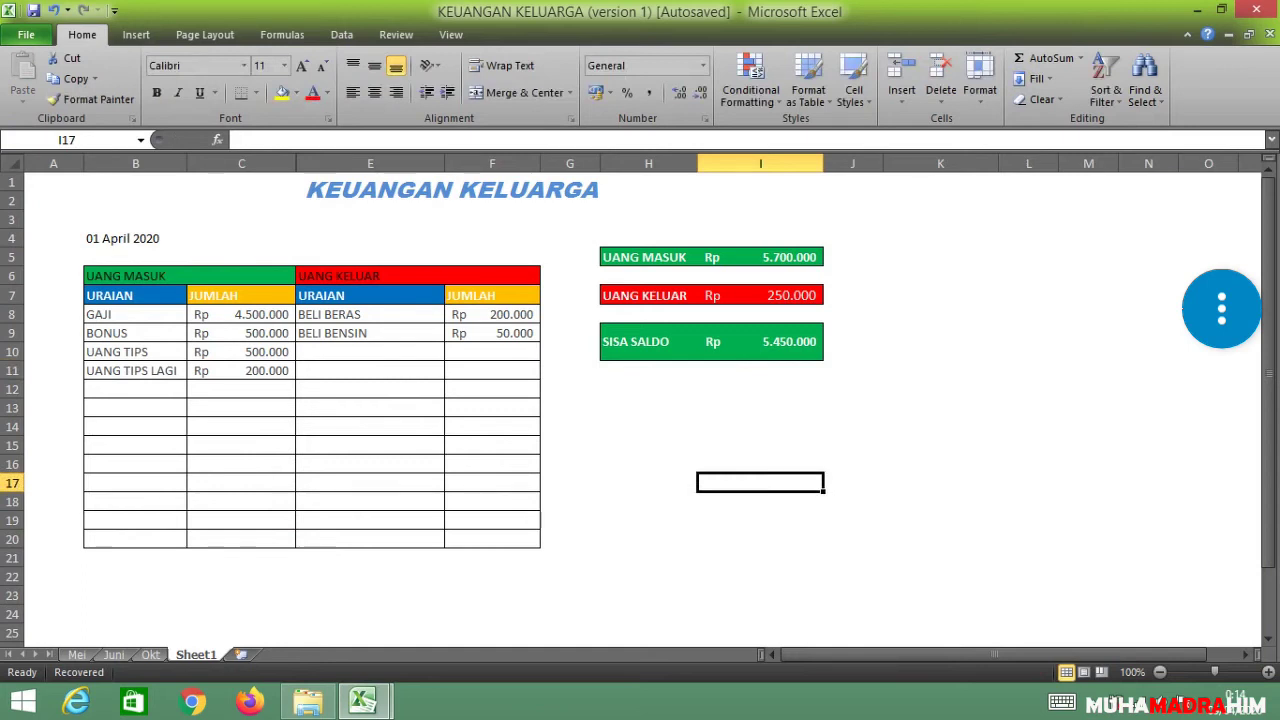
{"action": "left_click", "coordinate": [443, 355]}
{"action": "type", "text": "BELI SABUN 100"}
- Finish the BELI SABUN expense in E10 with amount 10000 in F10
{"action": "key", "text": "BackSpace"}
{"action": "key", "text": "BackSpace"}
{"action": "key", "text": "BackSpace"}
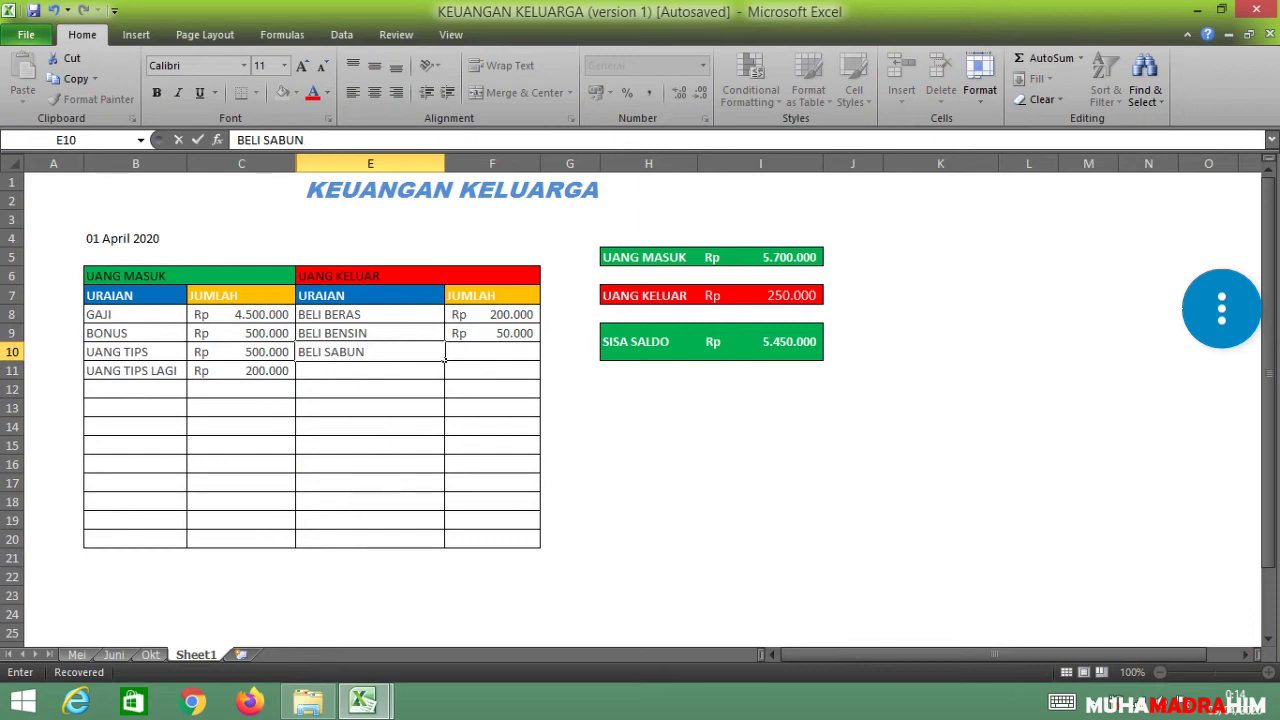
{"action": "key", "text": "Tab"}
{"action": "type", "text": "10000"}
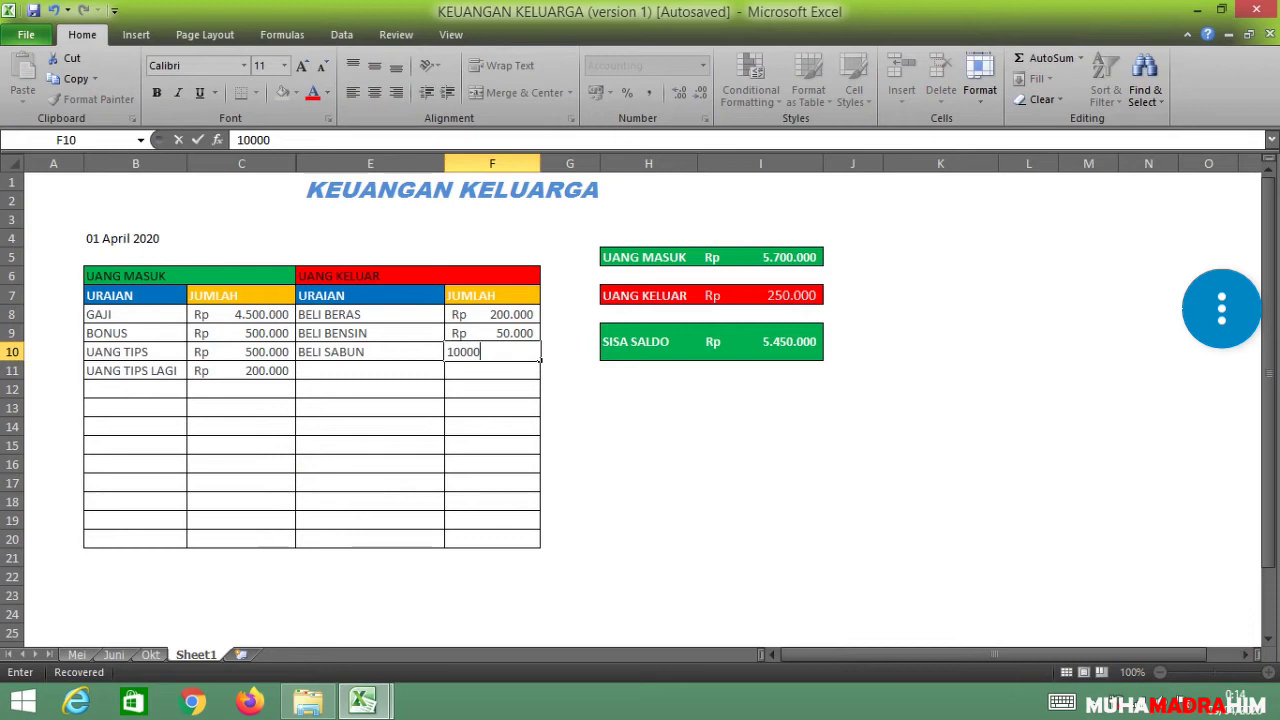
{"action": "key", "text": "Return"}
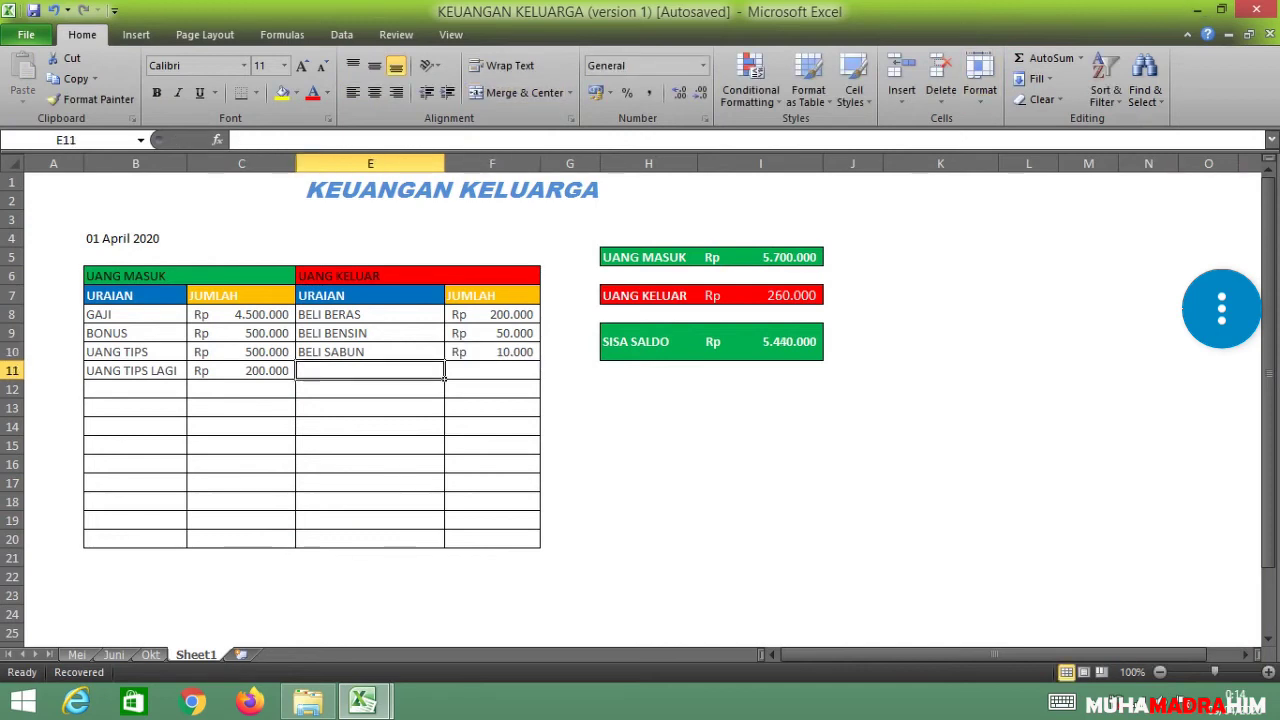
- Add the BELI SOTO expense in E11 with amount 5000 in F11
{"action": "type", "text": "BELI SOTO"}
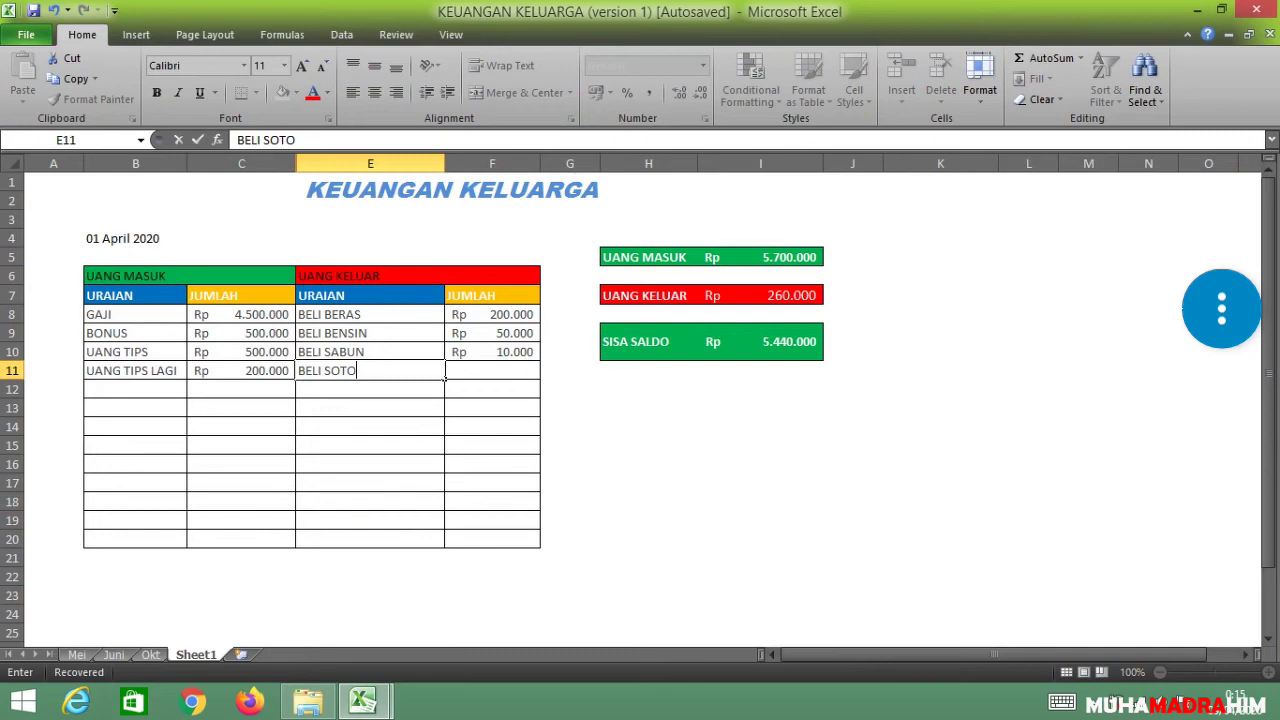
{"action": "key", "text": "Tab"}
{"action": "type", "text": "5000"}
{"action": "key", "text": "ctrl+Return"}
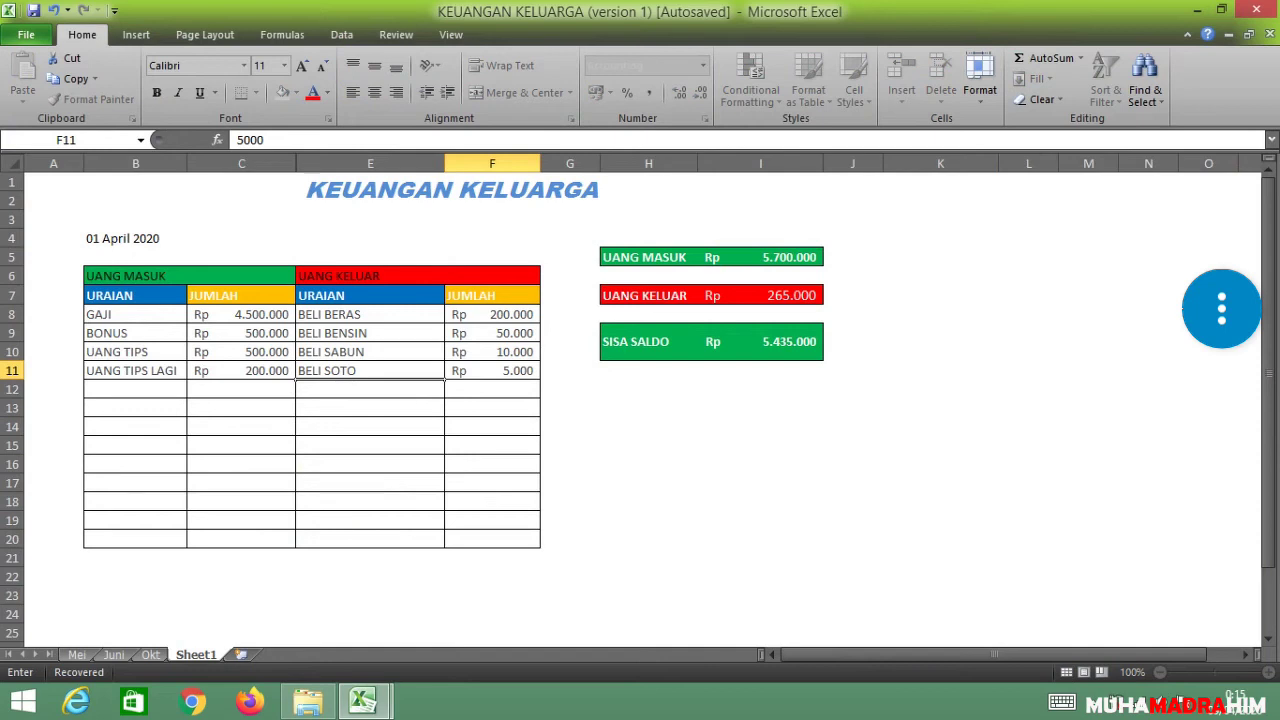
{"action": "left_click", "coordinate": [370, 389]}
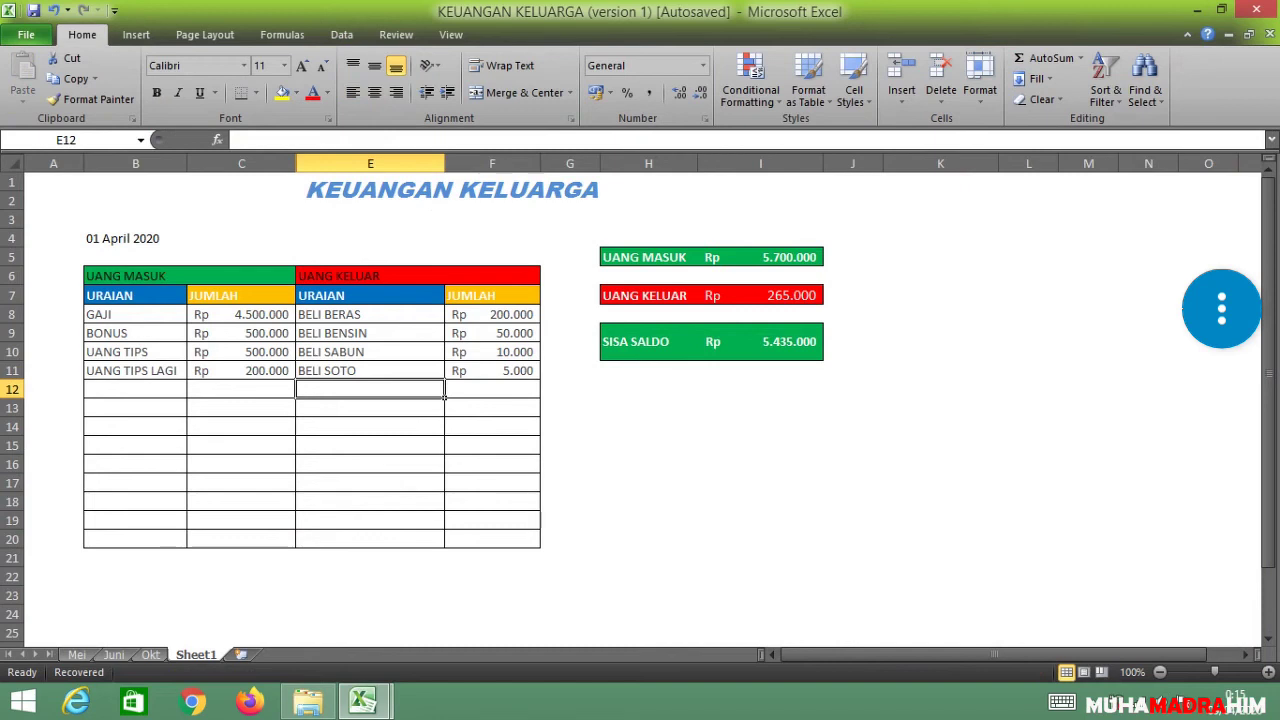
{"action": "left_click", "coordinate": [790, 341]}
{"action": "left_click", "coordinate": [492, 538]}
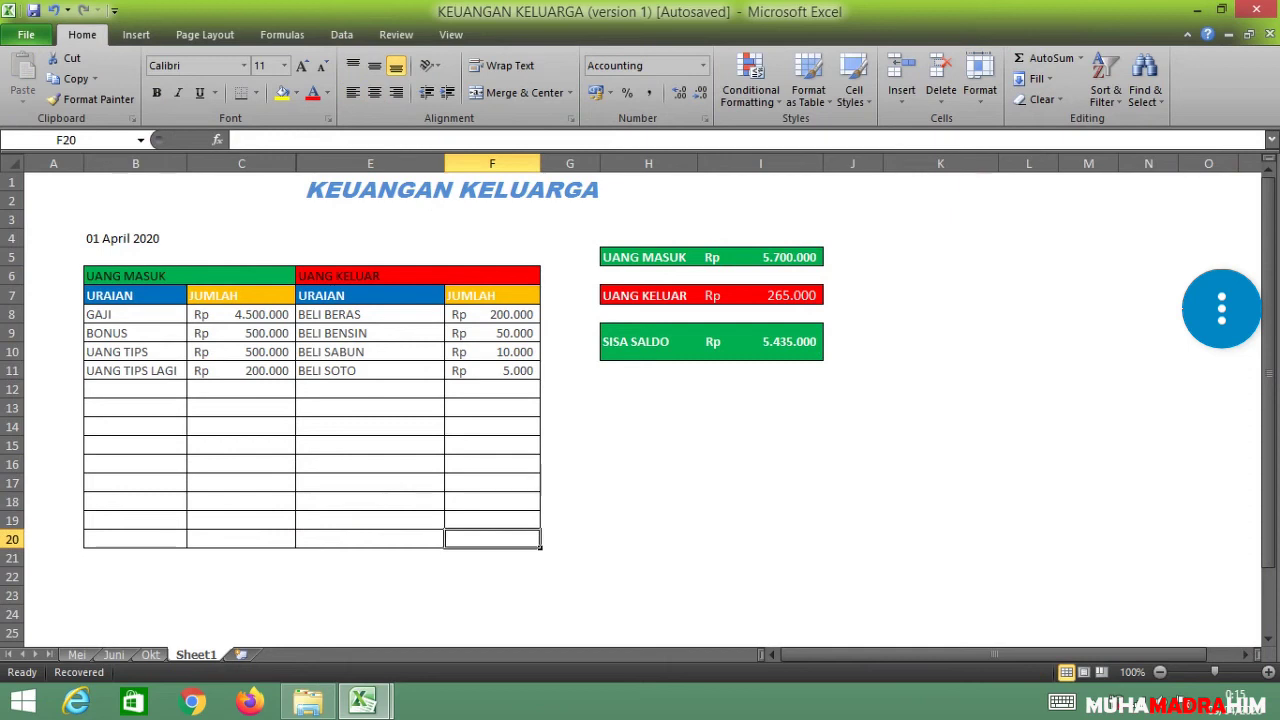
- Set the SISA SALDO label and amount in H9:I9 to font size 26
{"action": "left_click", "coordinate": [760, 341]}
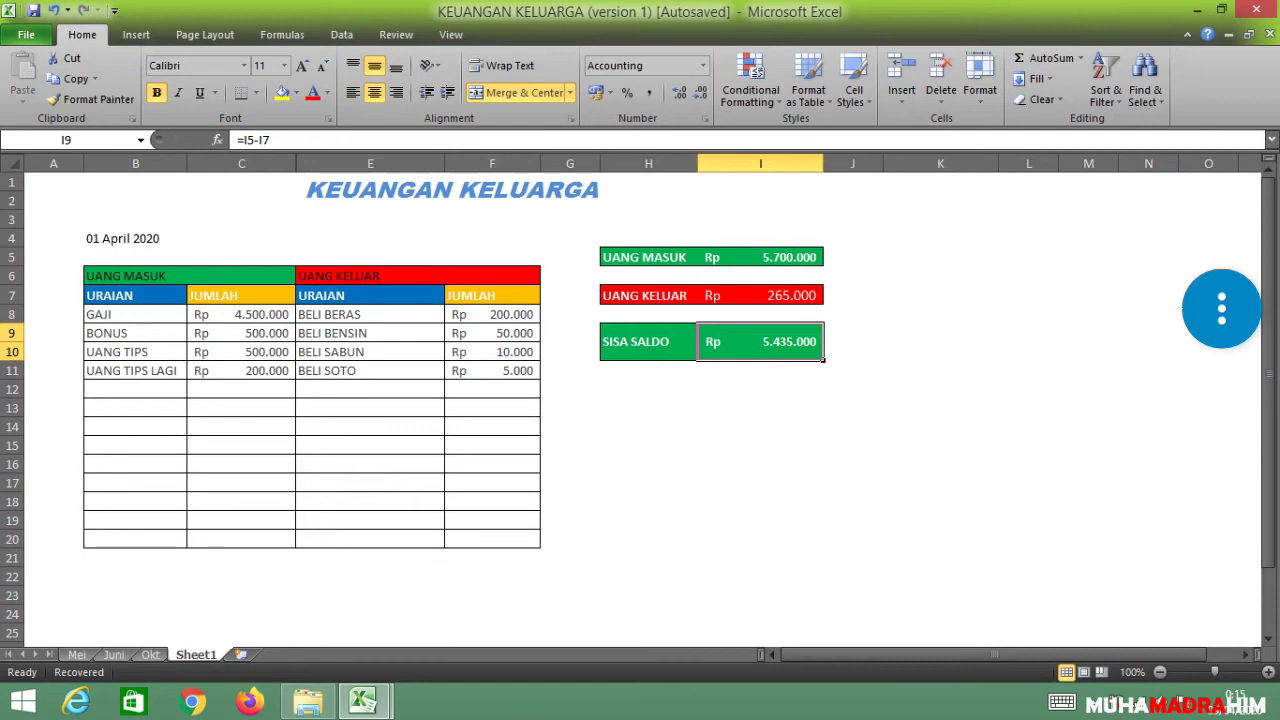
{"action": "left_click", "coordinate": [760, 408]}
{"action": "left_click", "coordinate": [760, 341]}
{"action": "left_click", "coordinate": [648, 341]}
{"action": "key", "text": "shift+Right"}
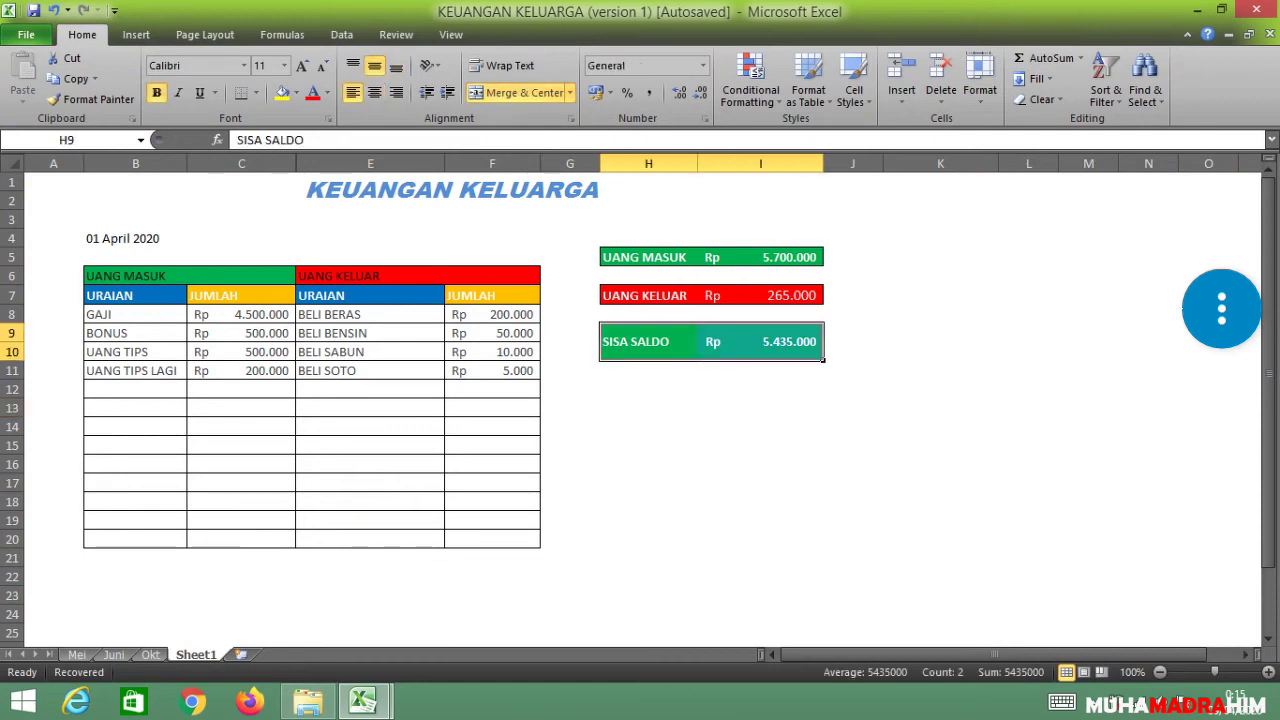
{"action": "left_click", "coordinate": [284, 65]}
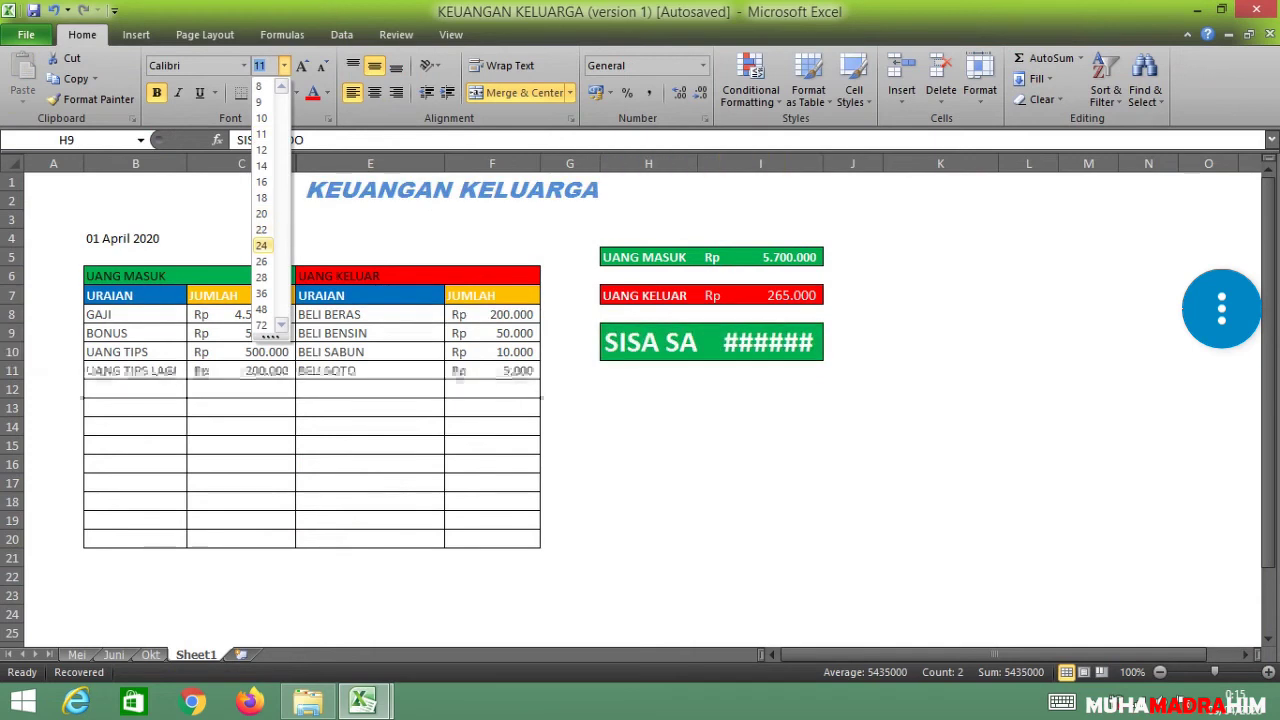
{"action": "left_click", "coordinate": [261, 261]}
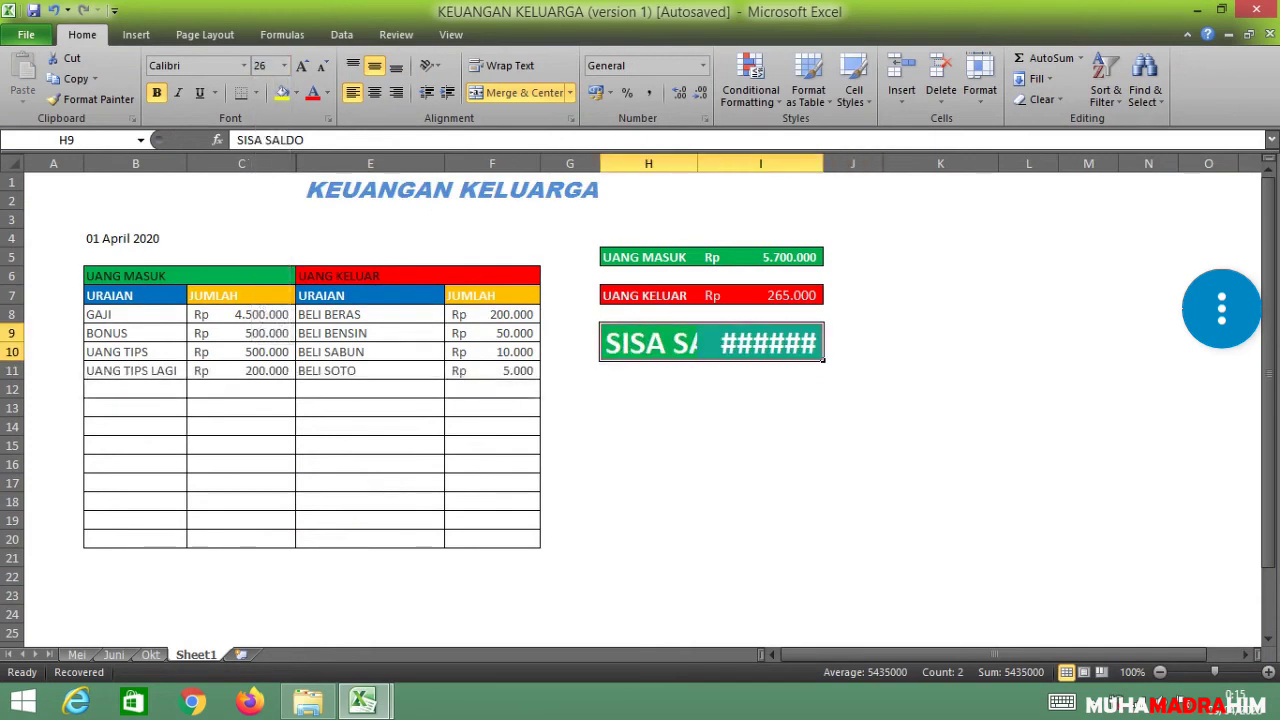
- Widen columns I and H so the enlarged balance and label fit
{"action": "left_click_drag", "start_coordinate": [823, 163], "coordinate": [919, 163]}
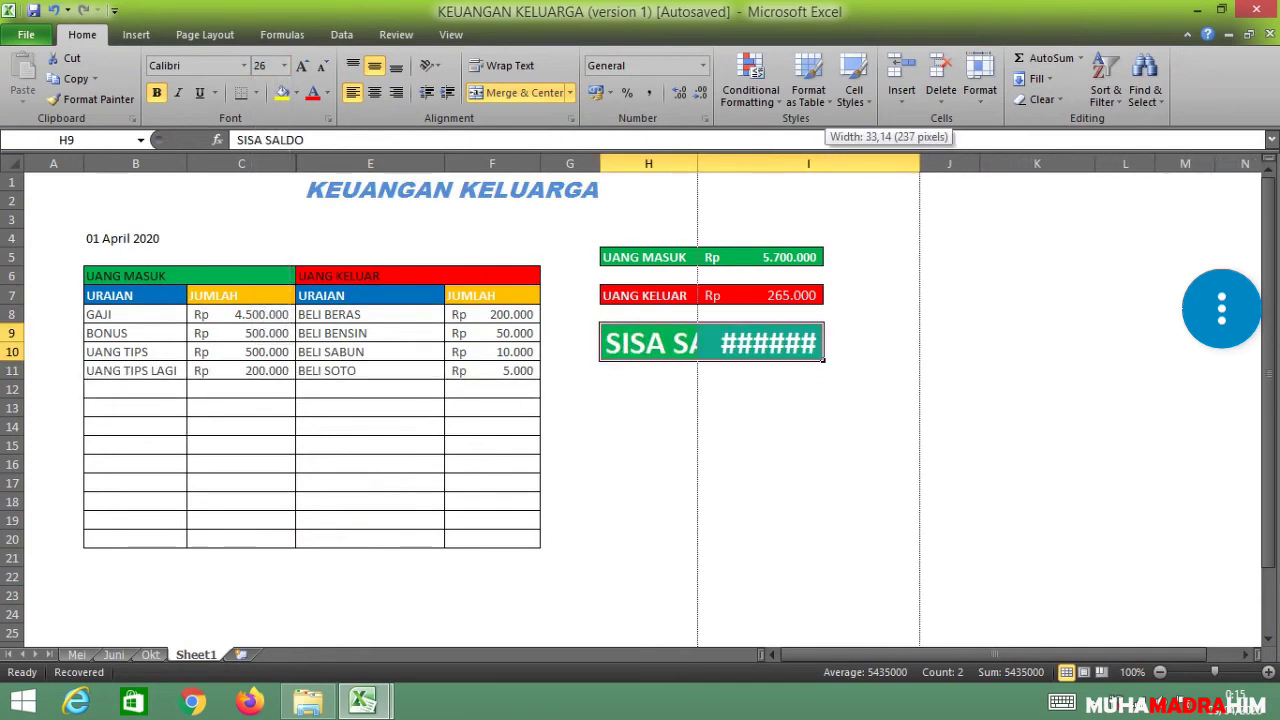
{"action": "left_click", "coordinate": [1037, 370]}
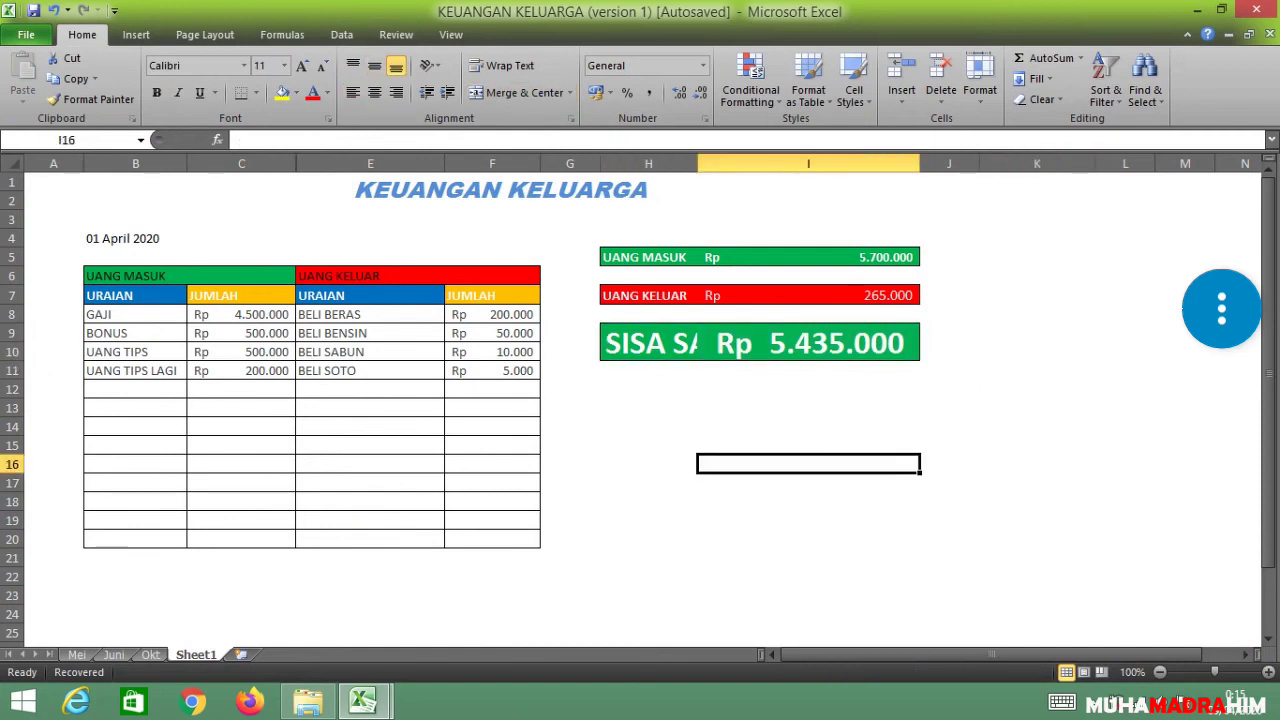
{"action": "left_click_drag", "start_coordinate": [698, 163], "coordinate": [787, 163]}
- Deselect and confirm column H now shows the full SISA SALDO label beside Rp 5.435.000
{"action": "left_click", "coordinate": [970, 465]}
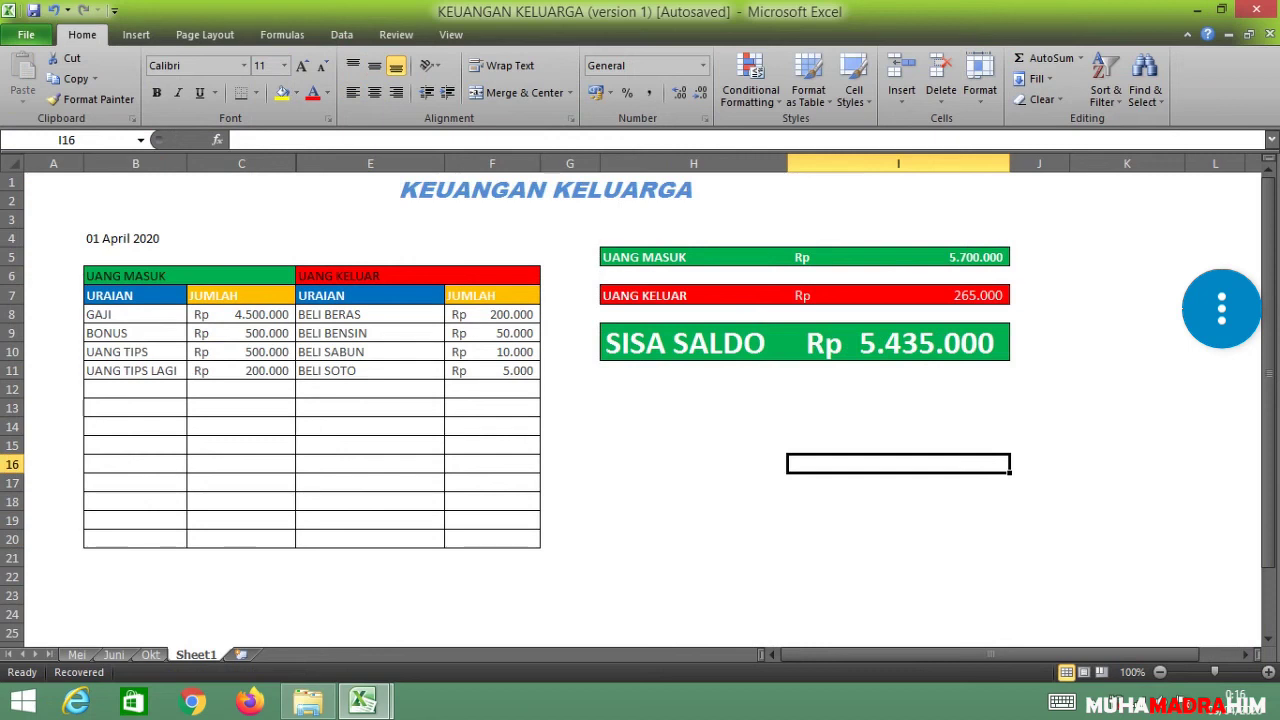
{"action": "left_click", "coordinate": [898, 426]}
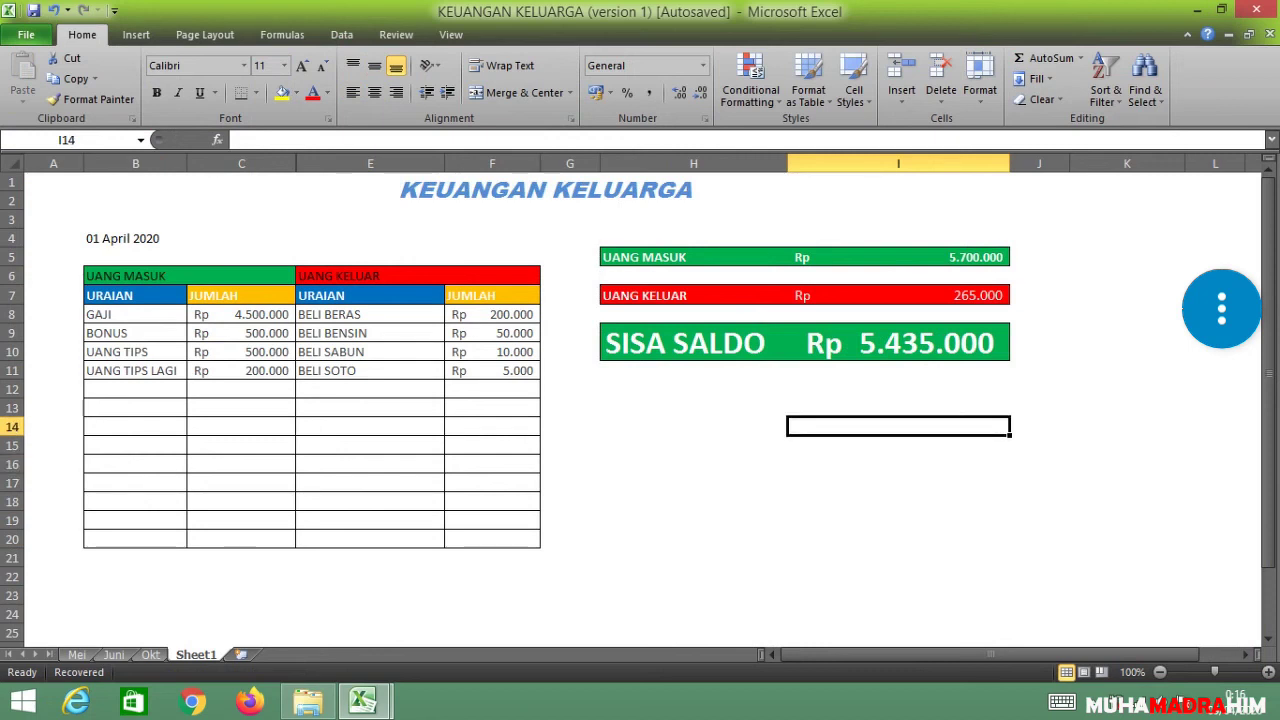
{"action": "left_click", "coordinate": [1127, 407]}
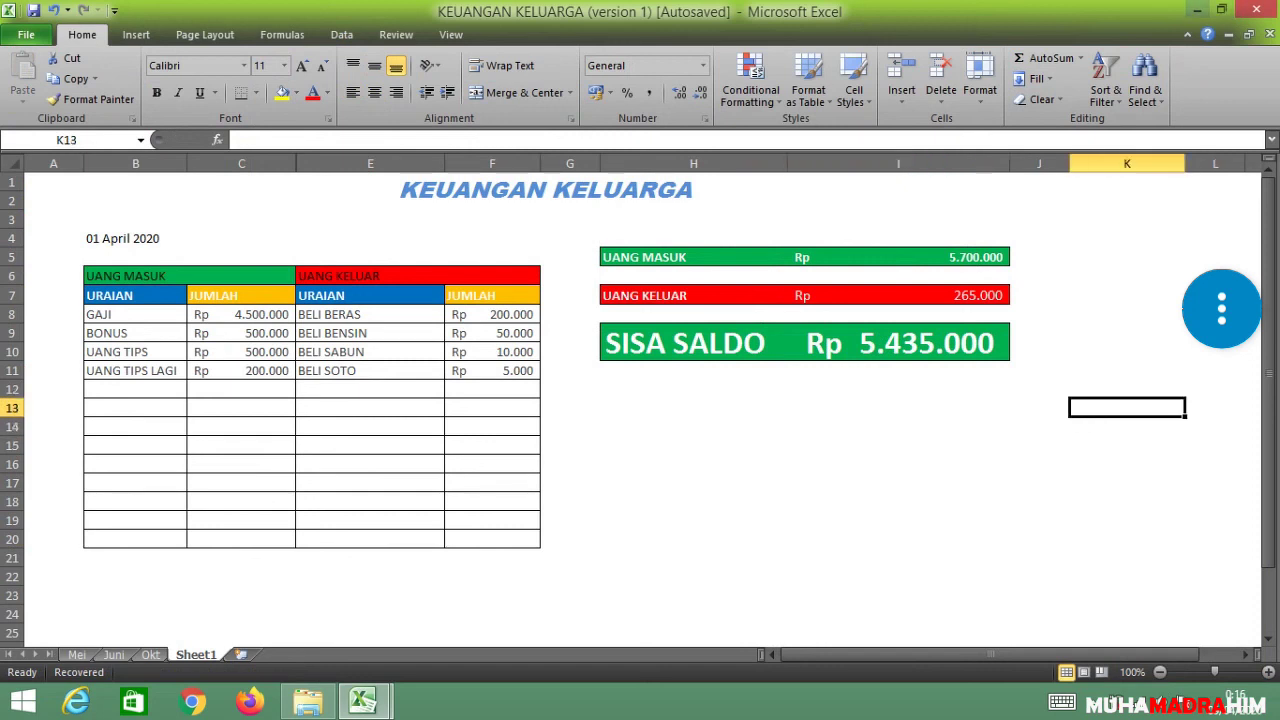